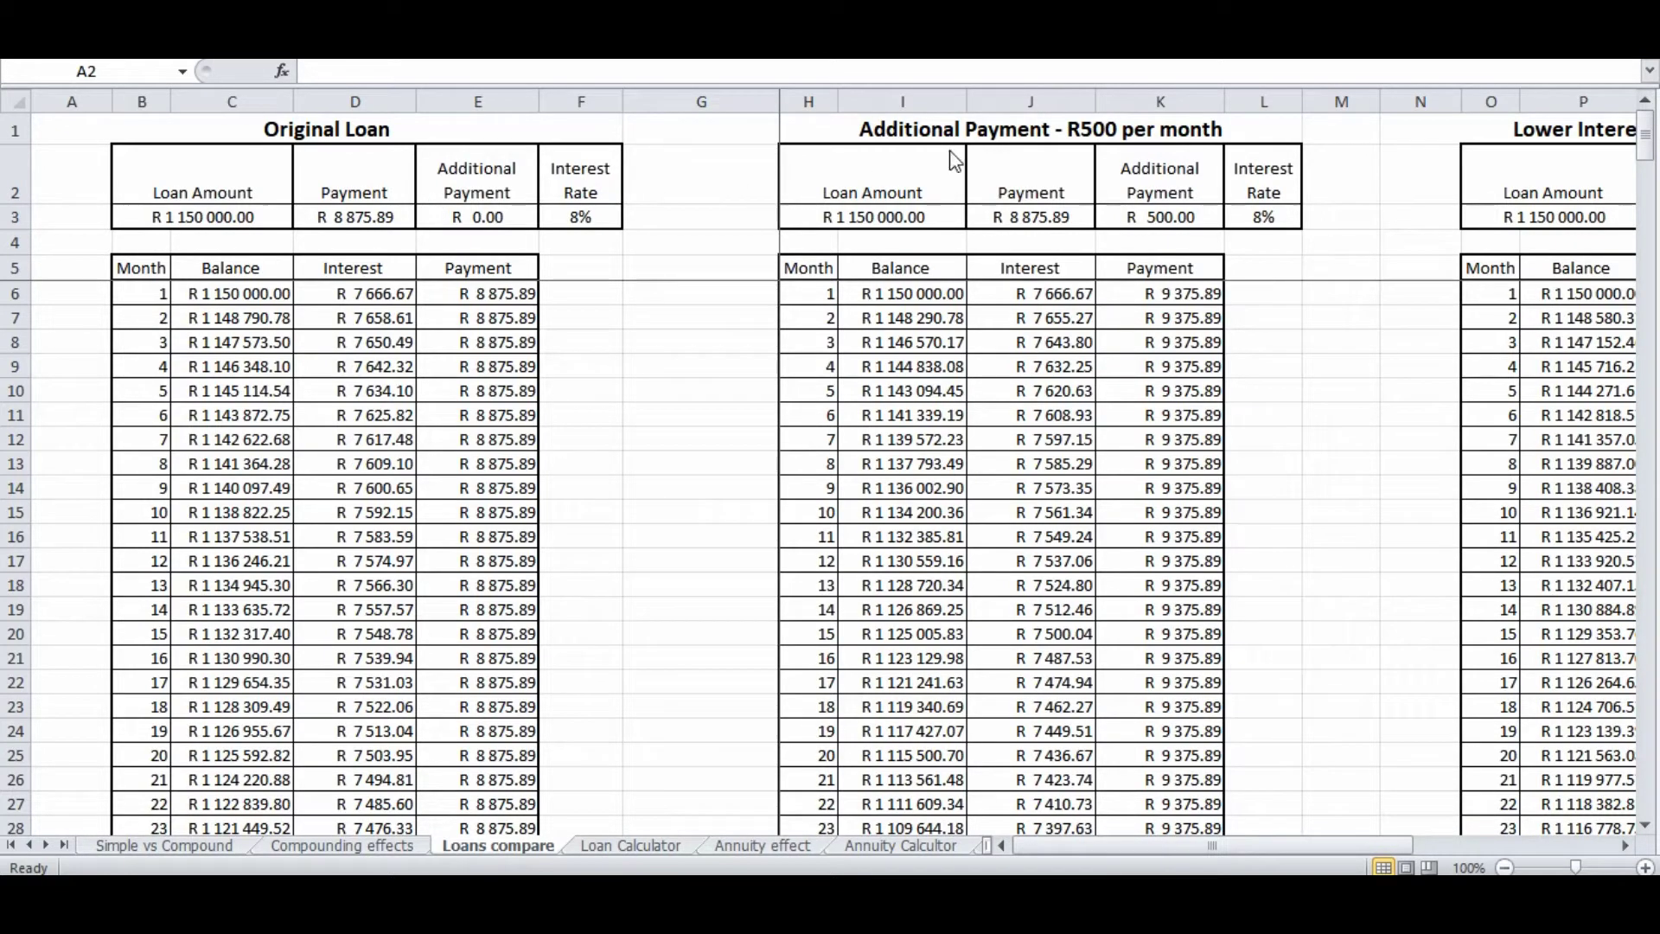
- Scroll right to glance at the Lower Interest Rate table, then back to Additional Payment
left_click(1446, 842)
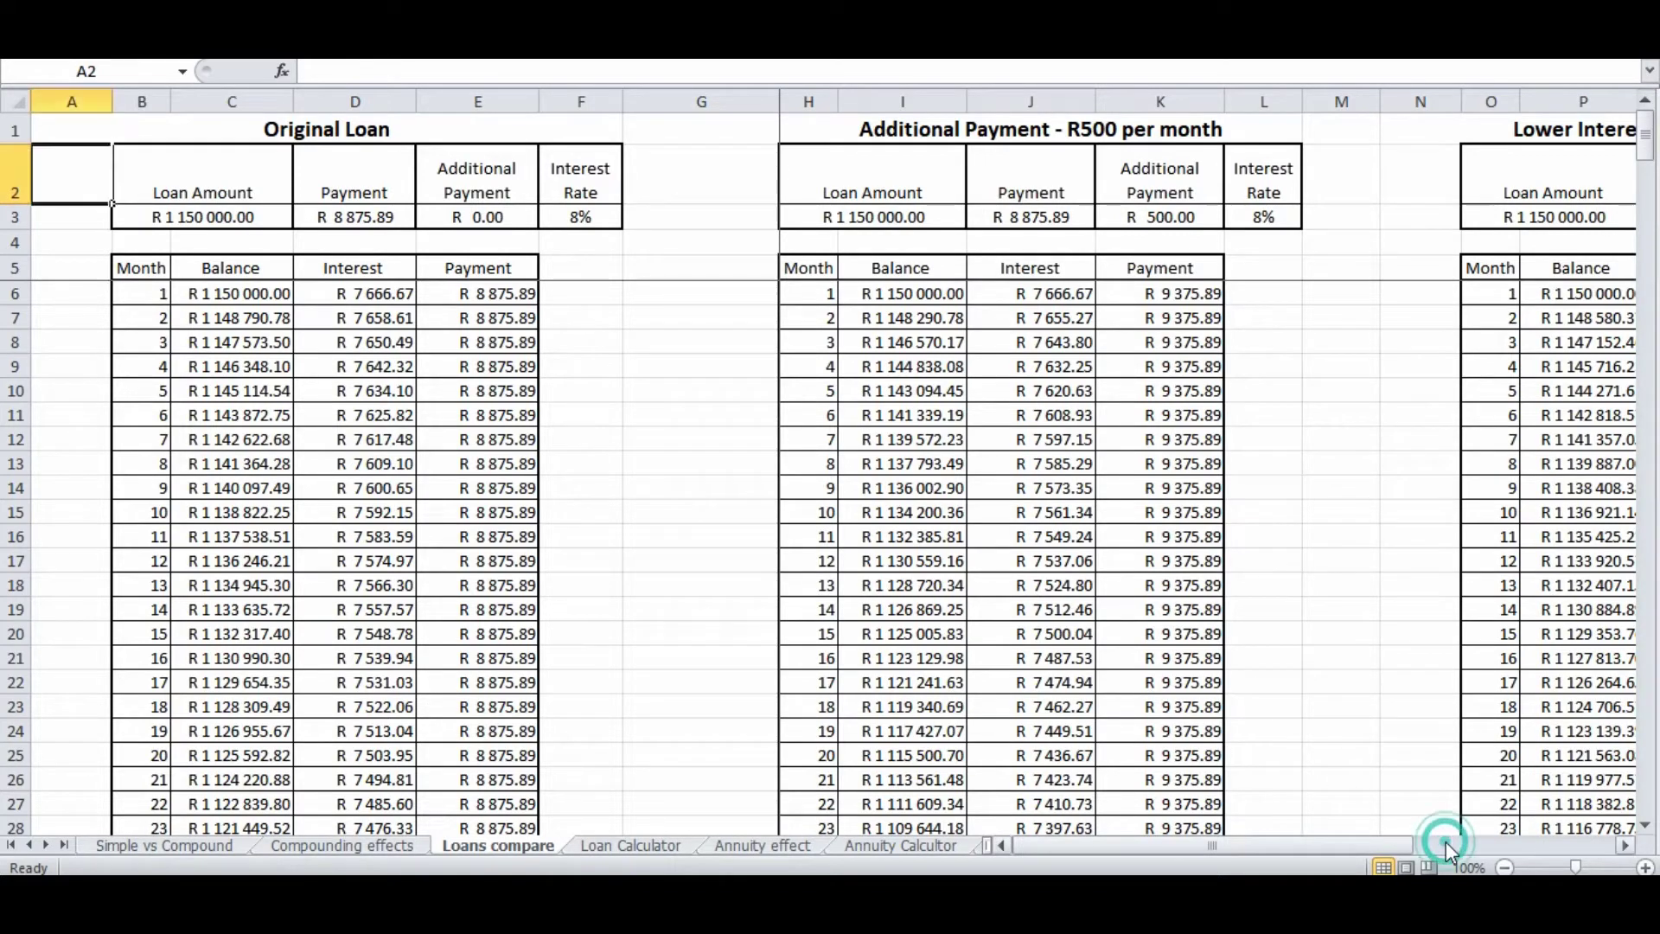
left_click(1445, 846)
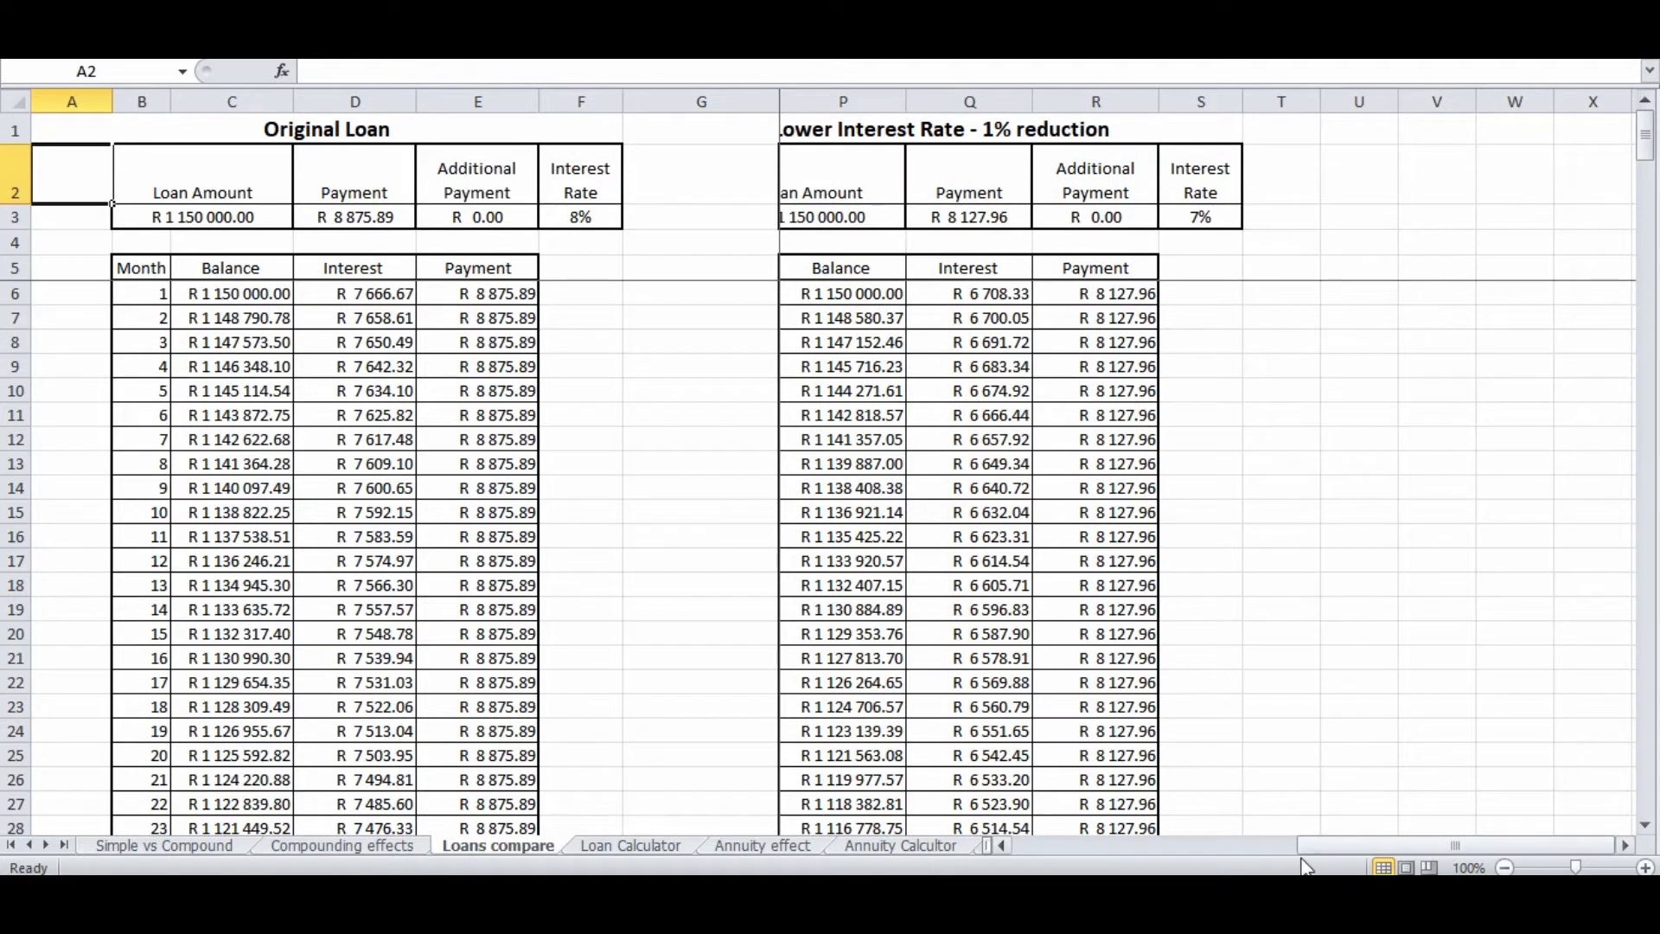
left_click_drag(1311, 847, 1269, 848)
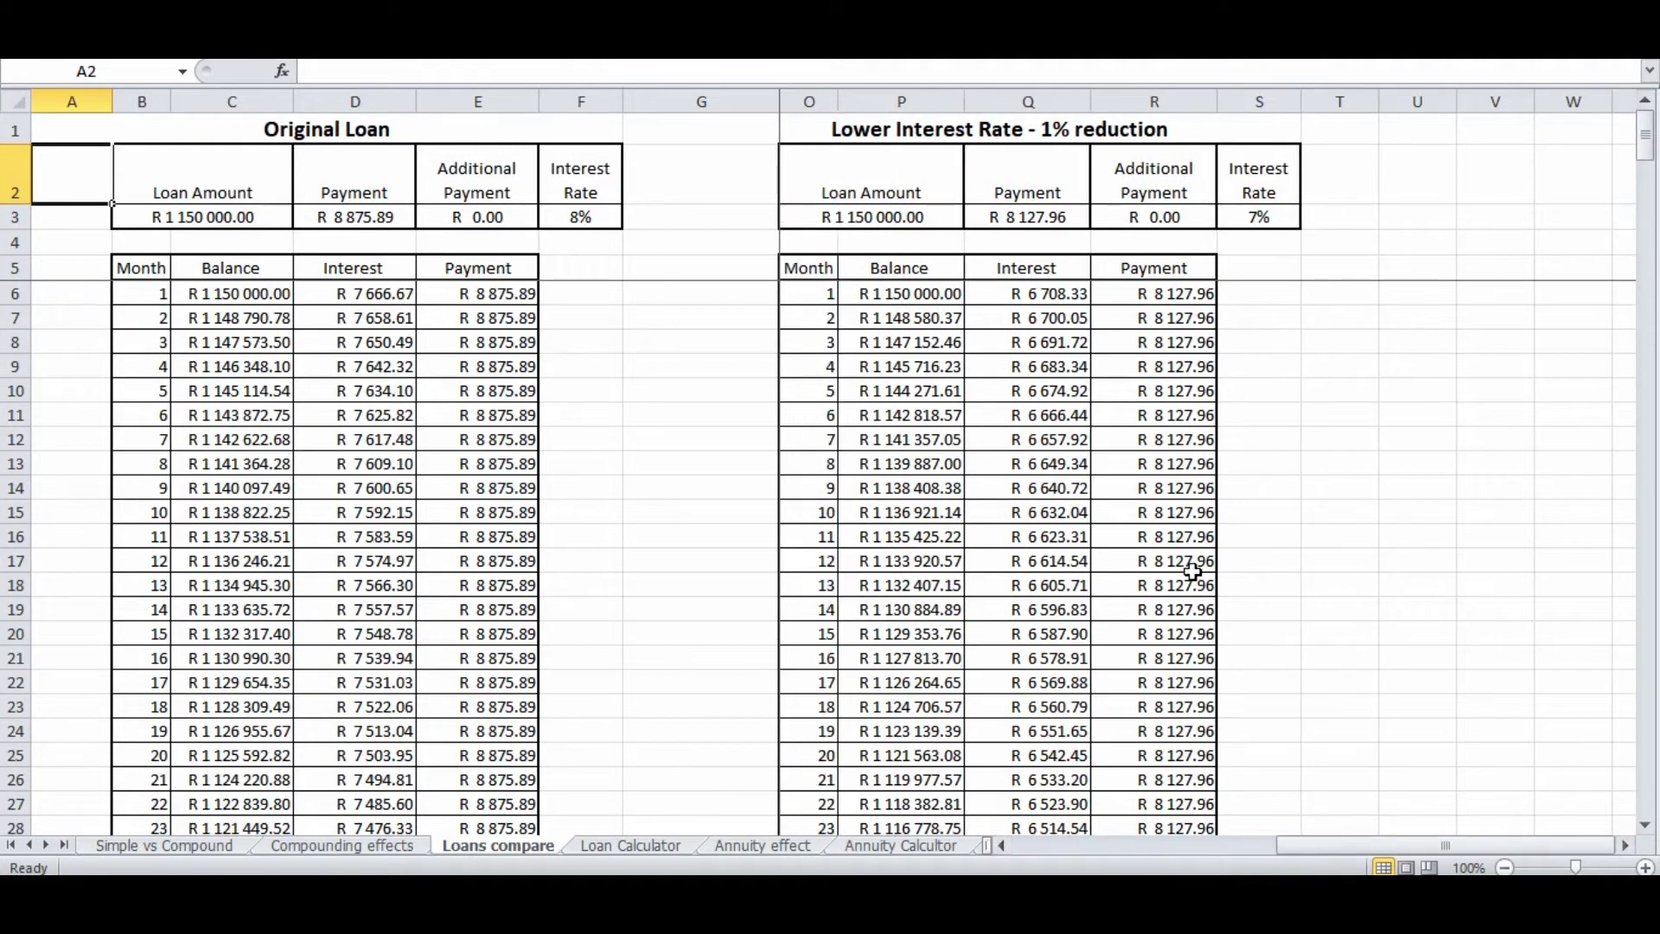
left_click(1072, 846)
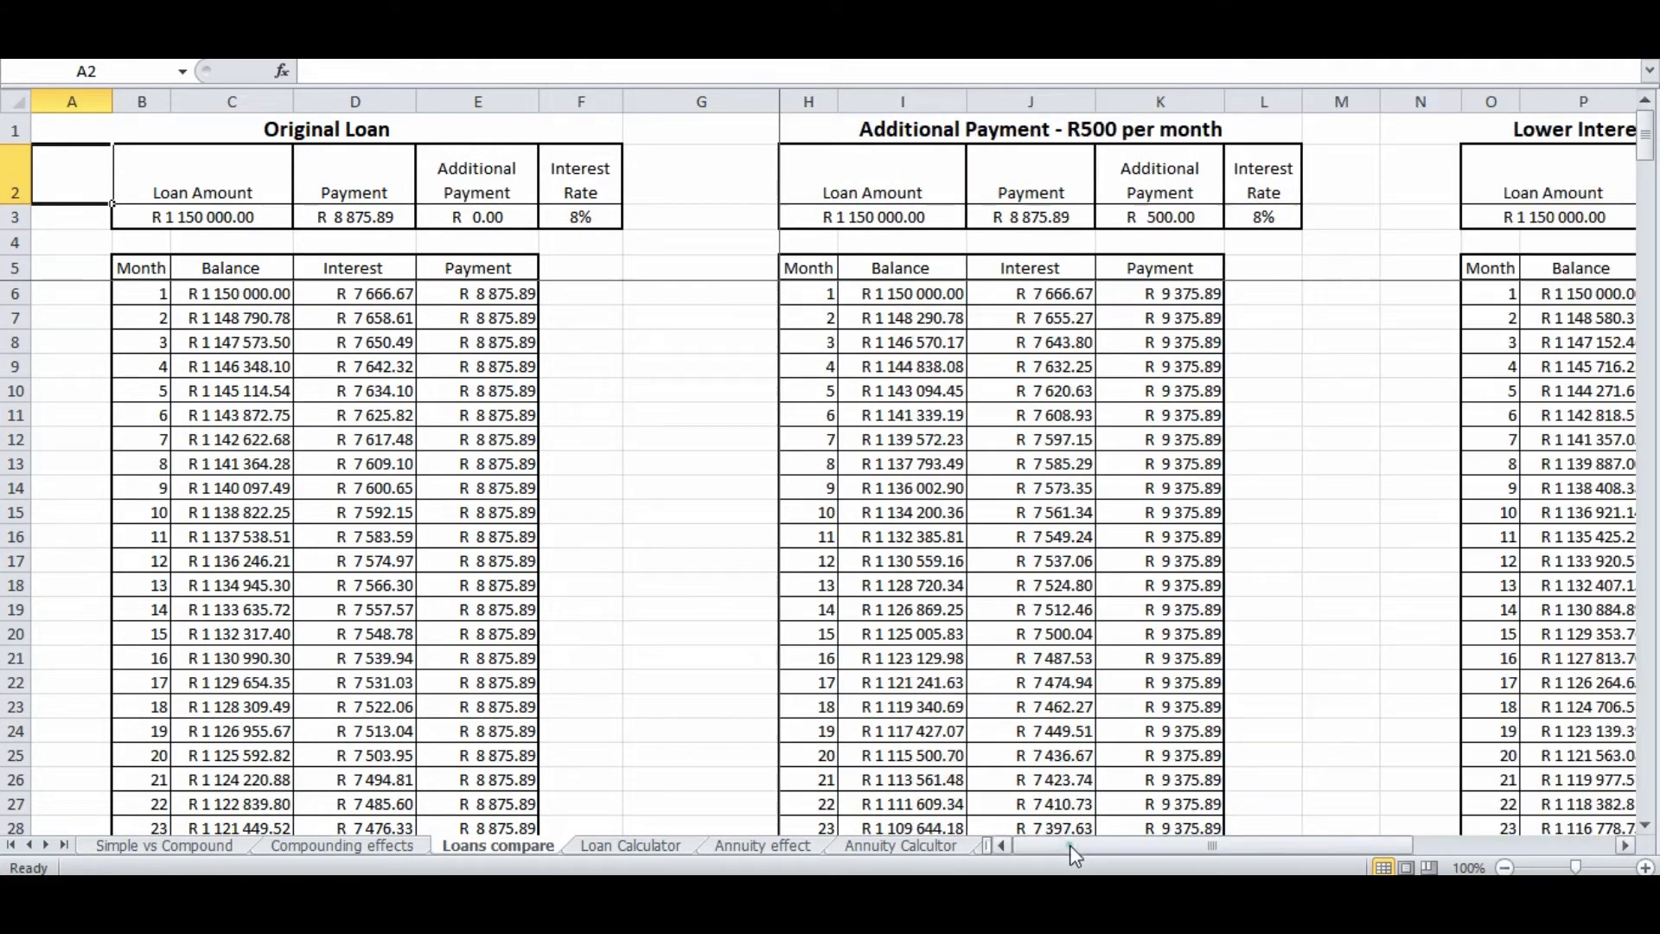
- Check month 1's balance, interest and payment in the Original Loan schedule
left_click(575, 265)
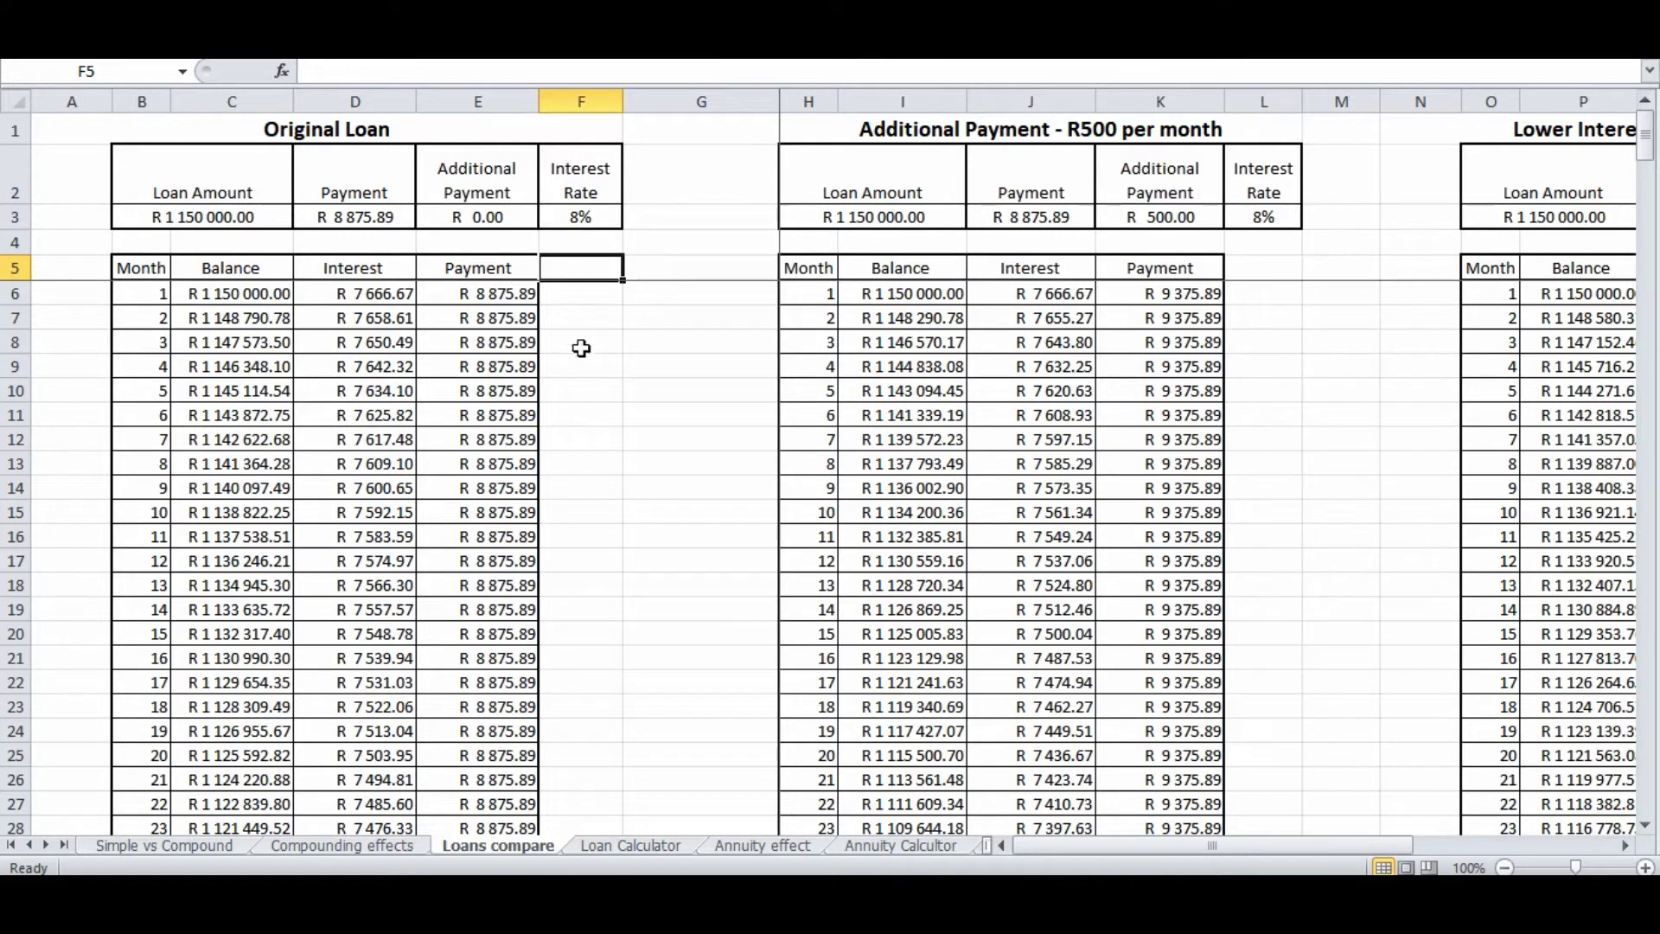
key("Down")
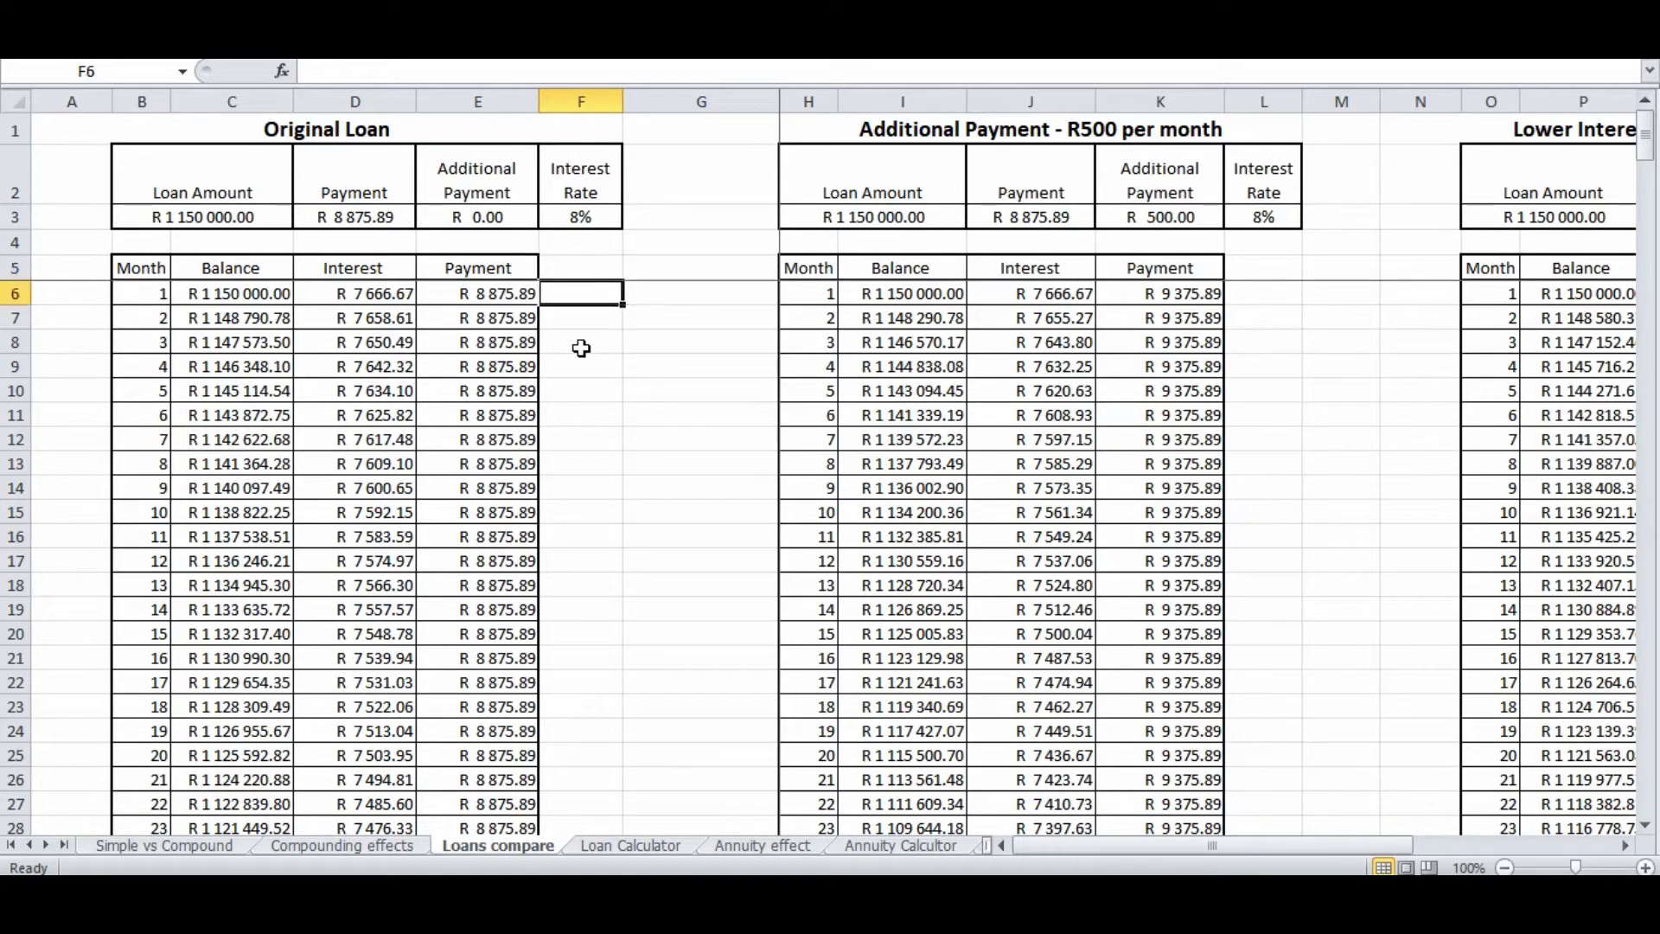
key("Left")
key("Left")
key("Left")
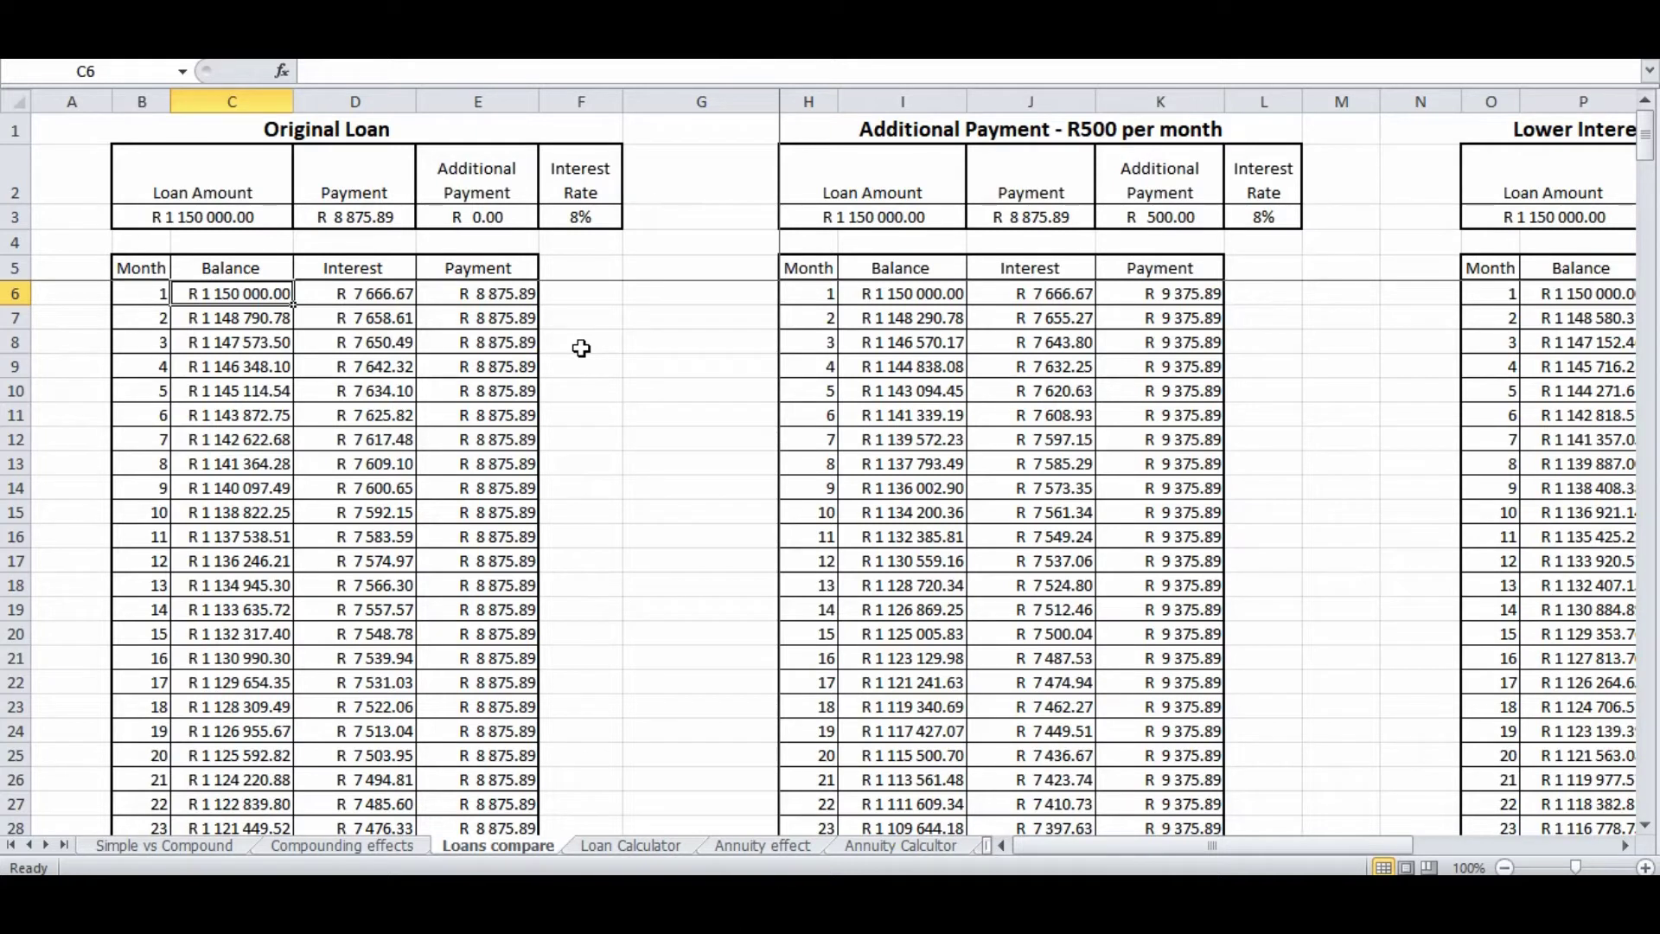
key("Right")
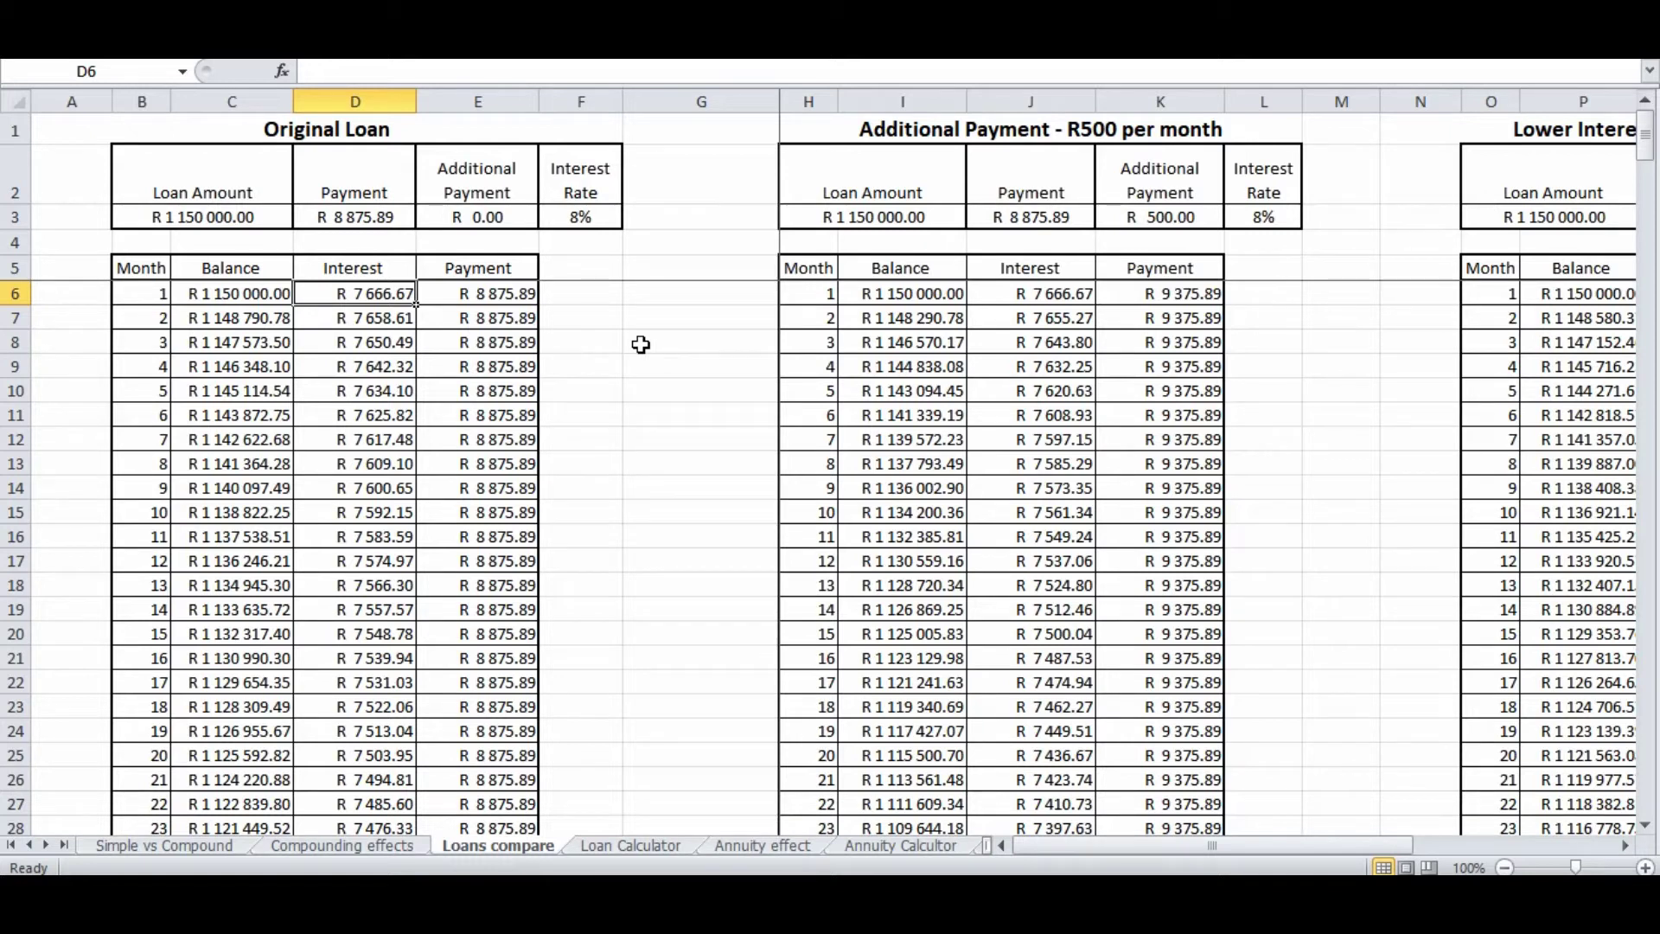
key("Right")
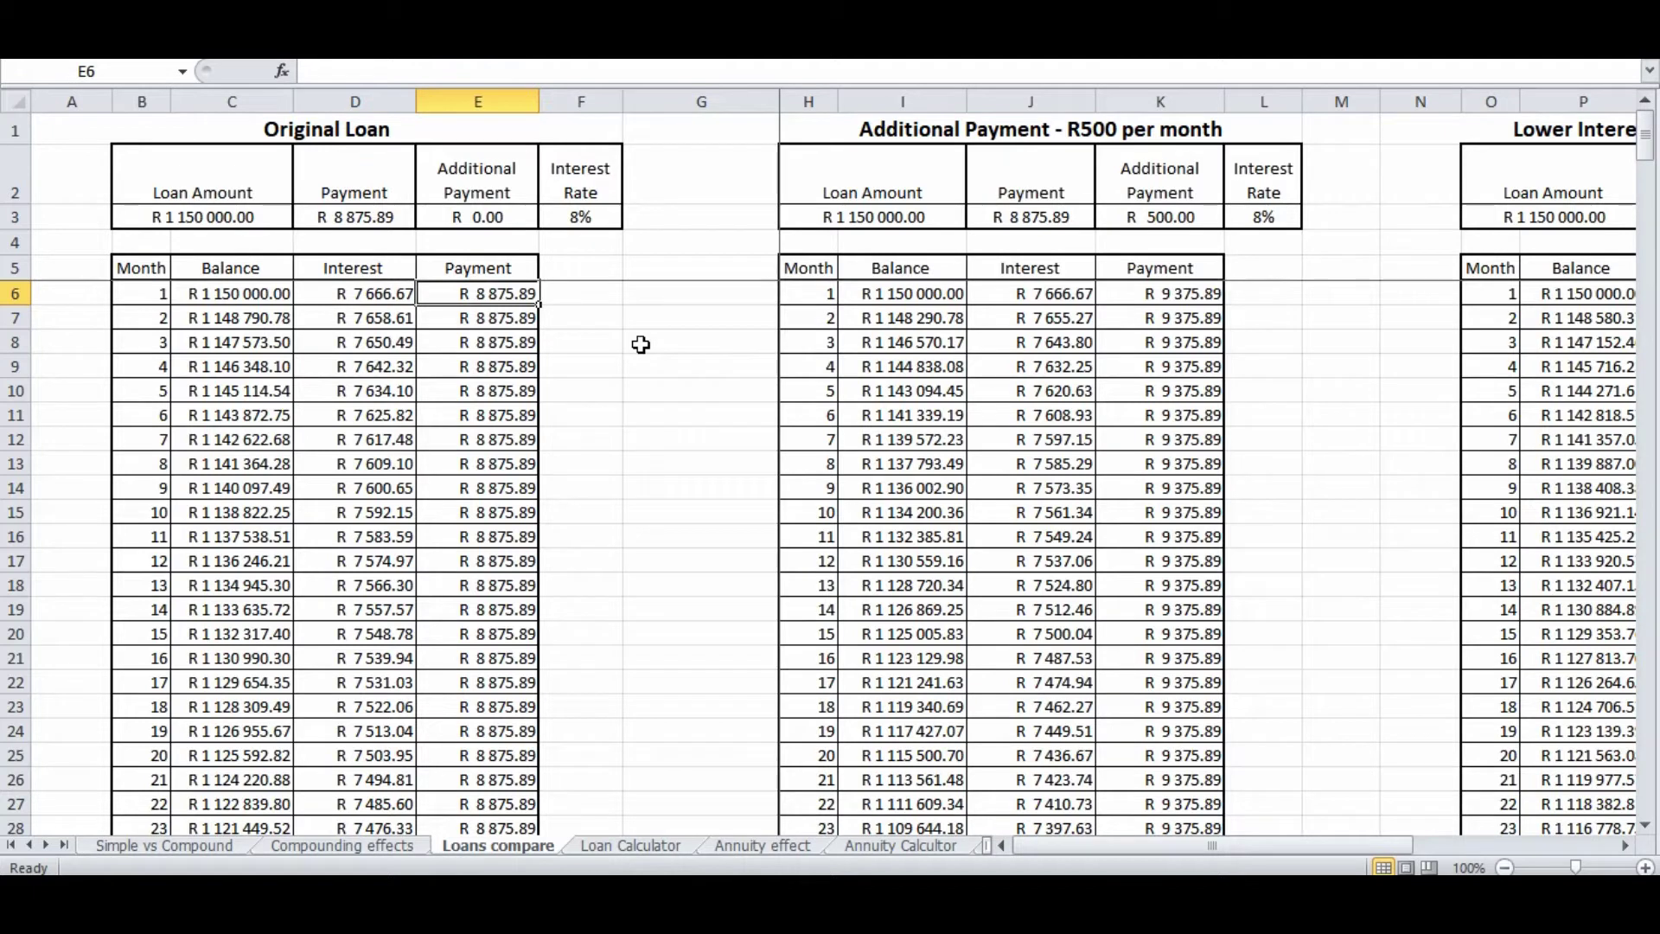
key("Left")
key("Right")
- Step down the Payment column far into the repayment schedule
key("Down")
key("Down")
key("Down")
key("Down")
key("Down")
key("Down")
key("Down")
key("Down")
key("Down")
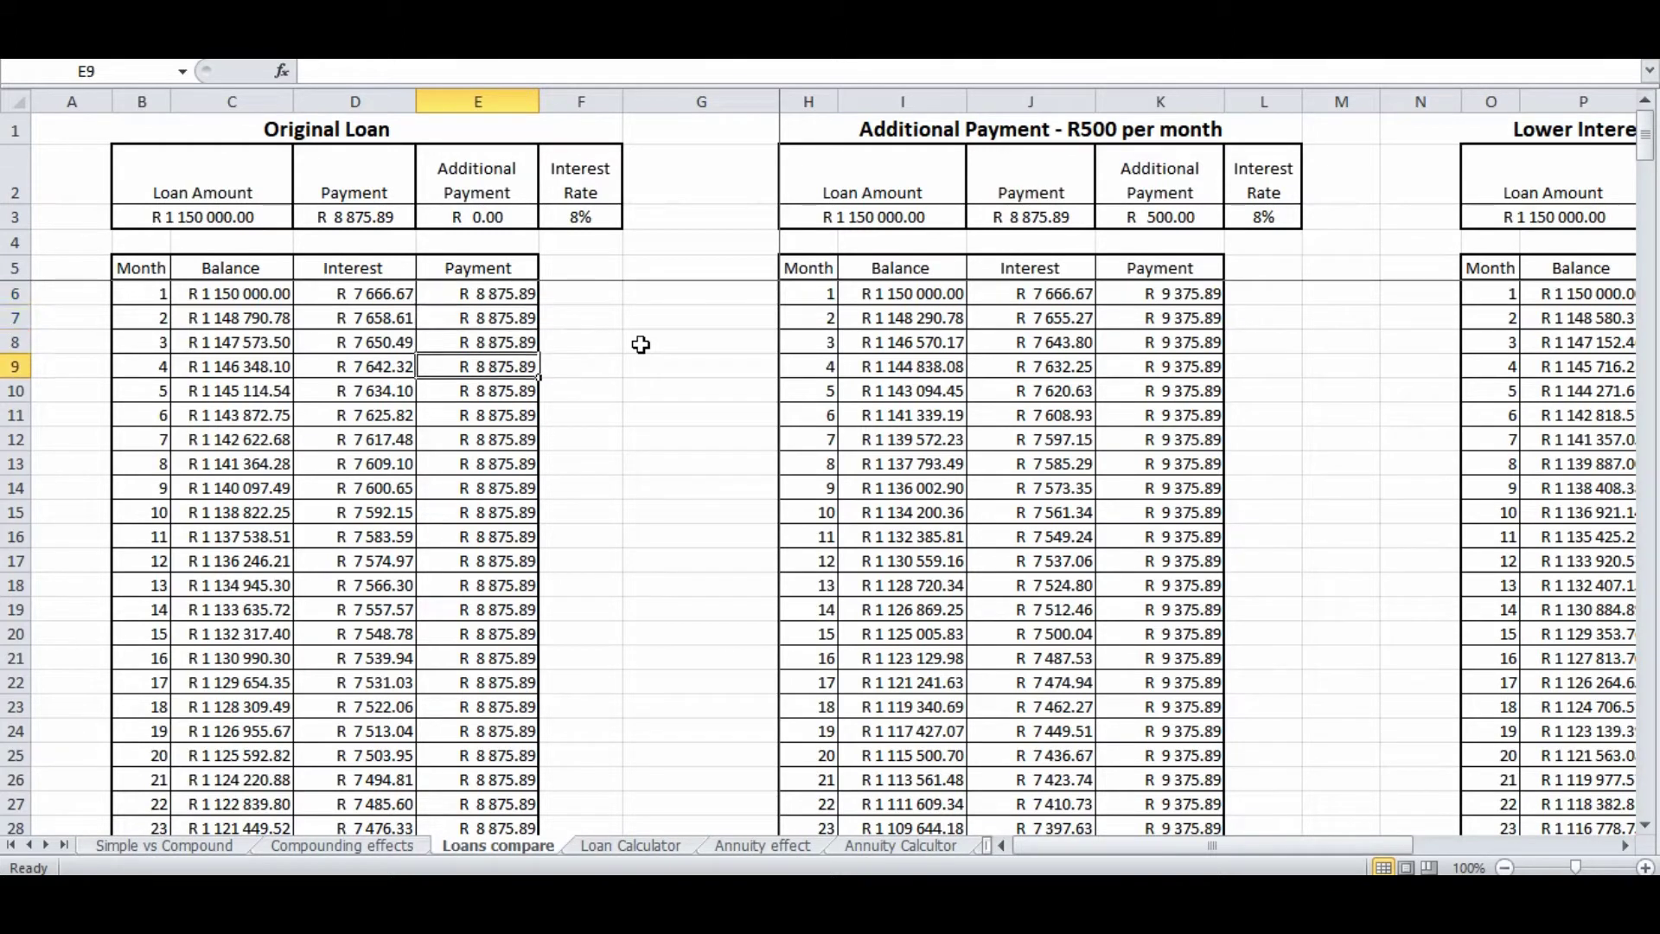
key("Down")
key("Down")
key("Down")
key("Down")
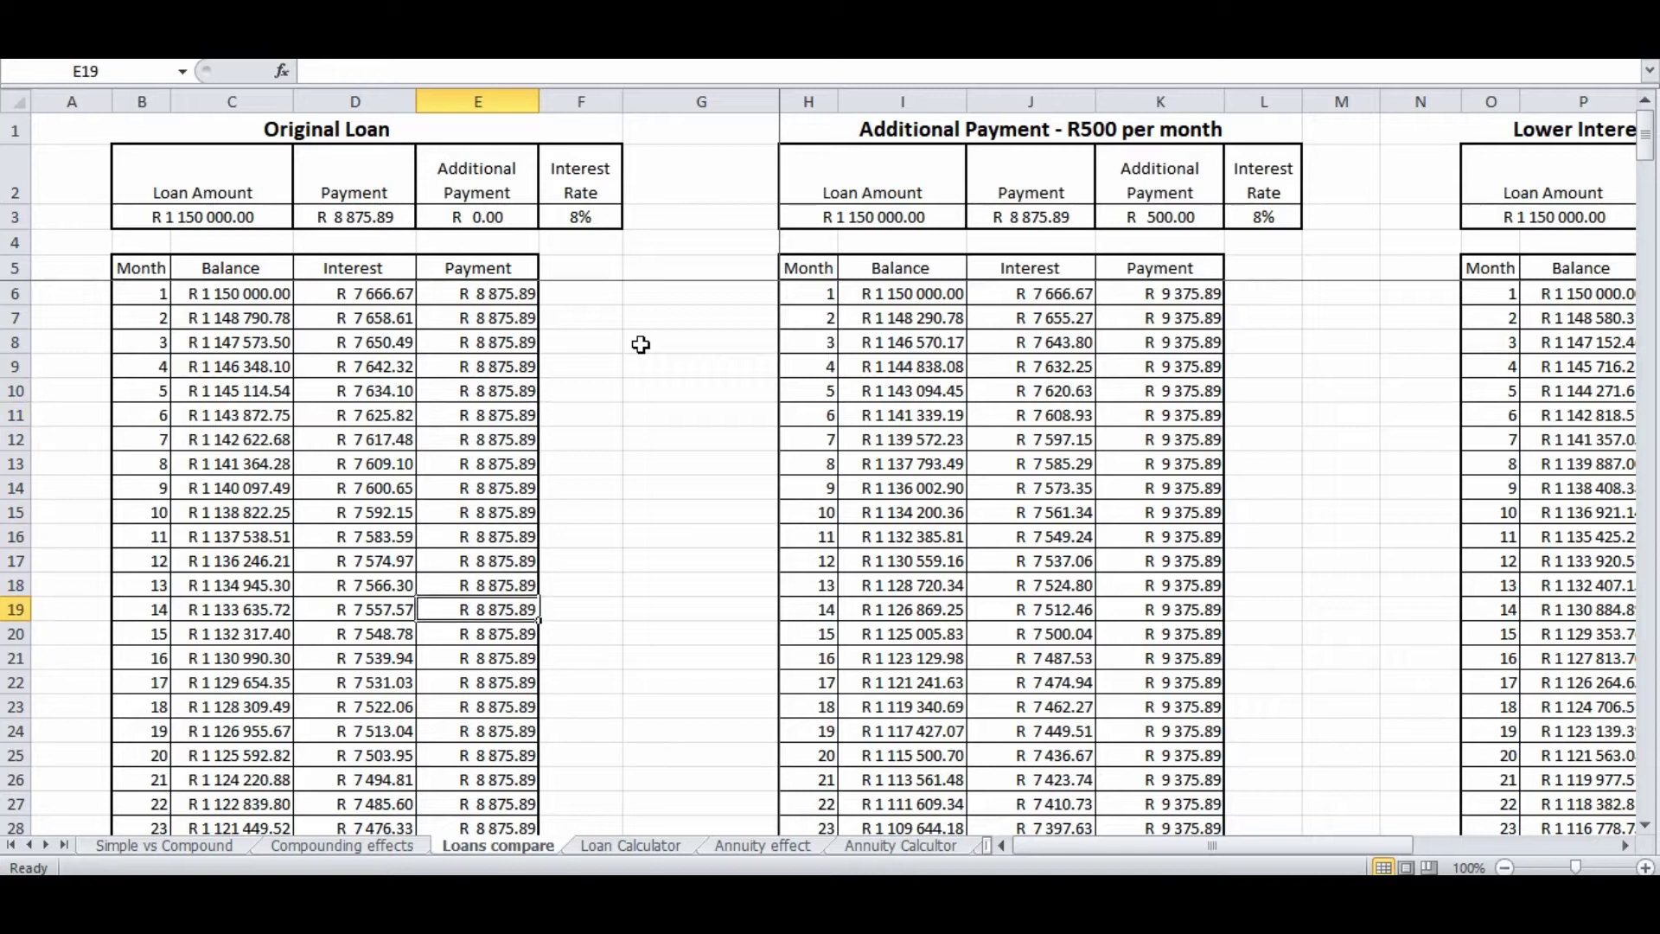
key("Down")
key("Down")
key("Down")
key("Down")
key("Down")
key("Down")
key("Down")
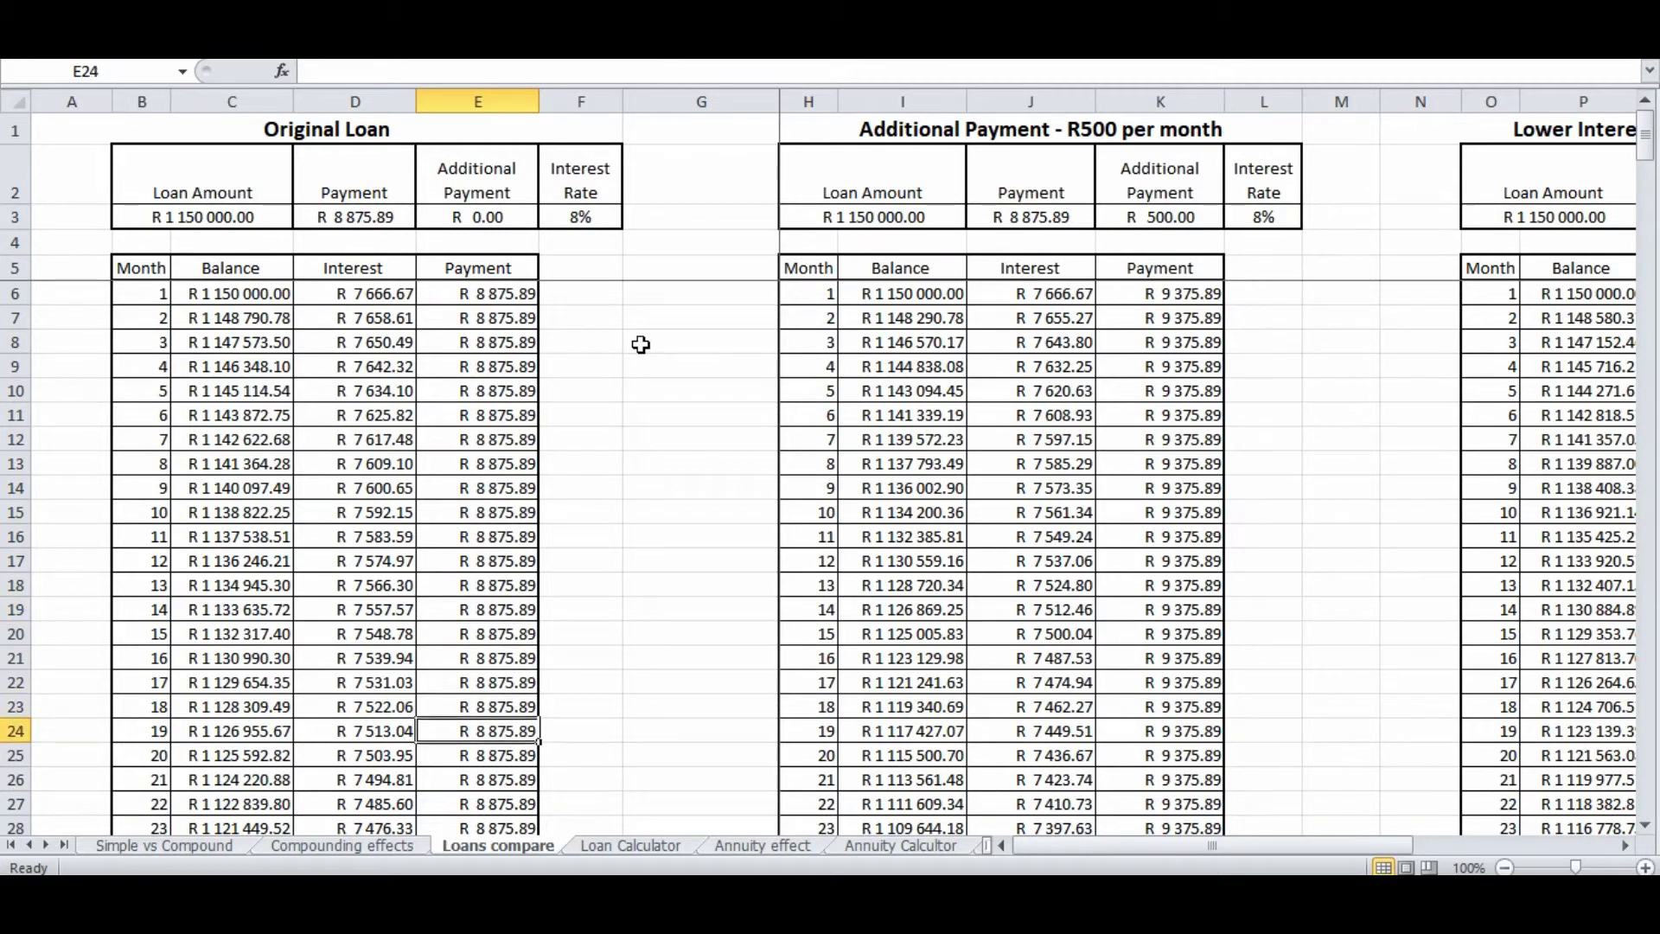
key("Down")
key("Down")
key("Down")
key("Down")
key("Down")
key("Down")
key("Down")
key("Down")
key("Down")
key("Down")
key("Down")
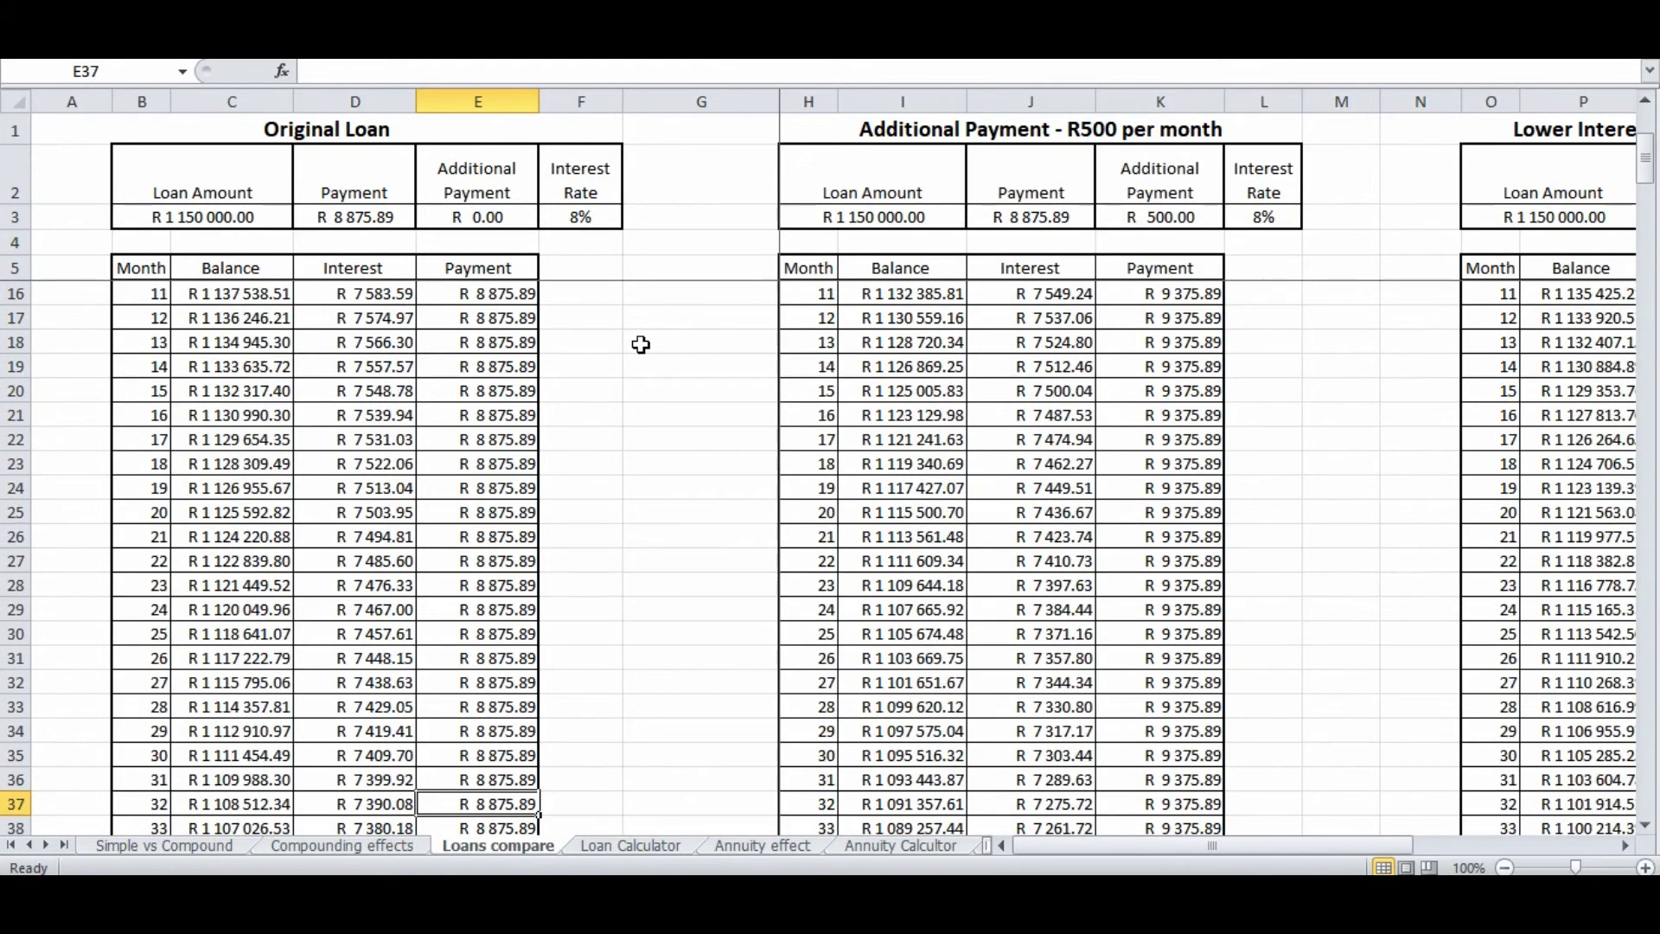
key("Down")
key("Down")
key("Down")
key("Down")
key("Down")
key("Down")
key("Down")
key("Down")
key("Down")
key("Down")
key("Down")
key("Down")
key("Down")
key("Down")
key("Down")
key("Down")
key("Down")
key("Down")
key("Down")
key("Down")
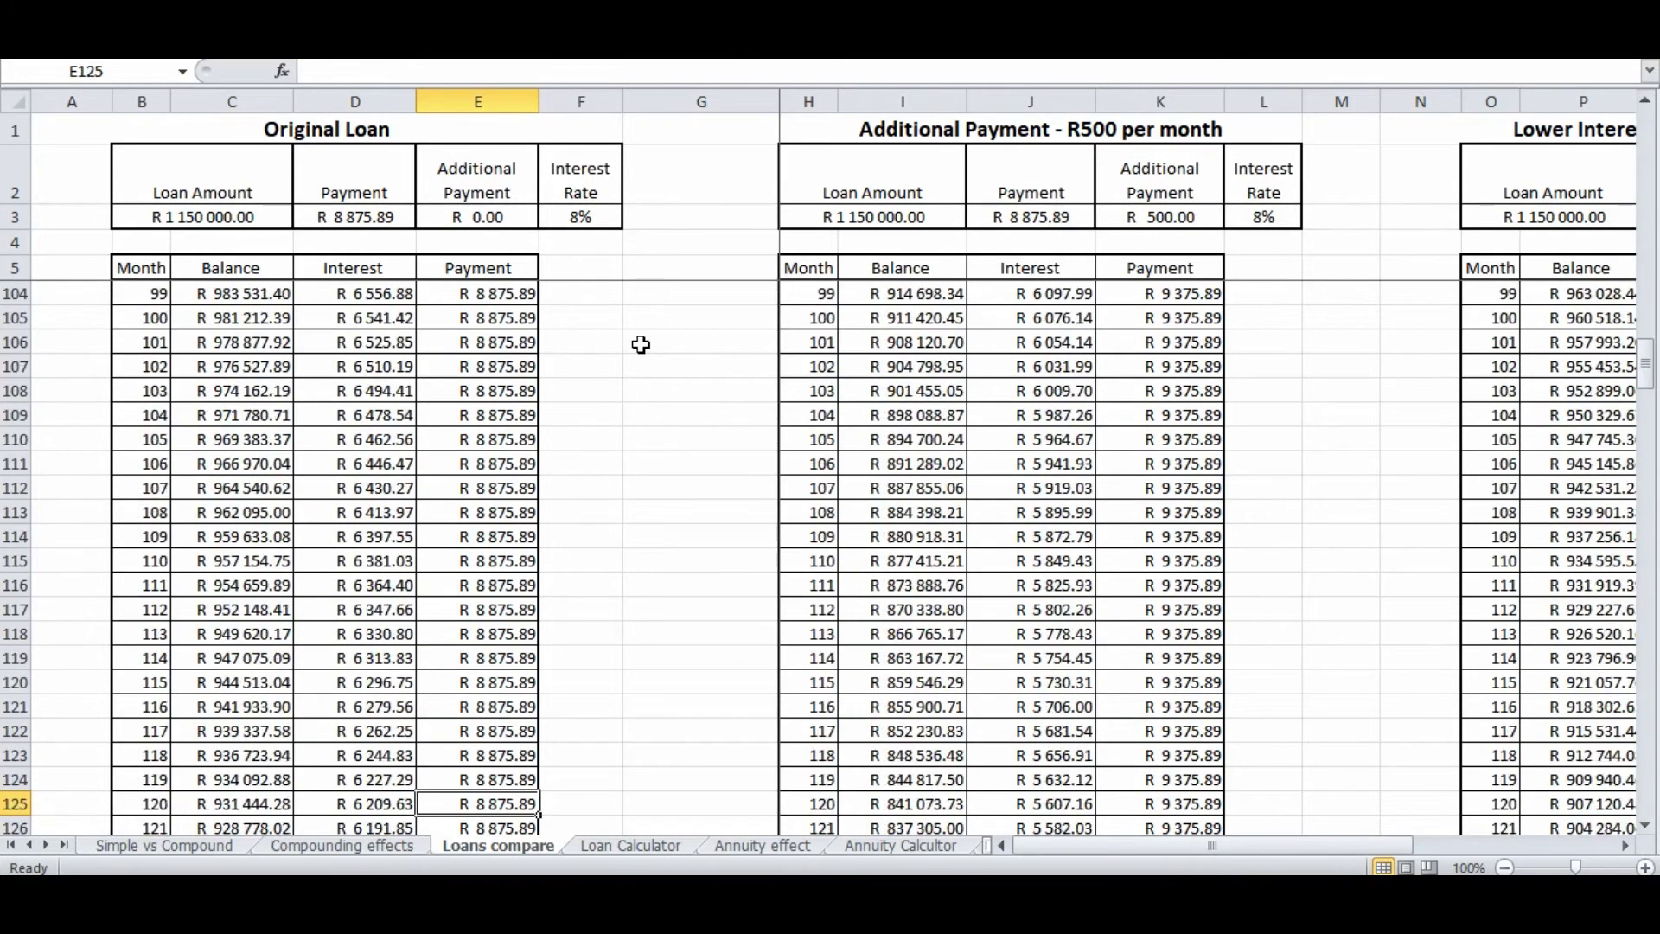
key("Down")
key("Down")
key("Down")
key("Down")
key("Down")
key("Down")
key("Down")
key("Down")
key("Down")
key("Down")
key("Down")
key("Down")
key("Down")
key("Down")
key("Down")
key("Down")
key("Down")
key("Down")
key("Down")
key("Down")
key("Down")
key("Down")
key("Down")
key("Down")
key("Down")
key("Down")
key("Down")
key("Down")
key("Down")
key("Down")
key("Down")
key("Down")
key("Down")
key("Down")
key("Down")
key("Down")
key("Down")
key("Down")
key("Down")
key("Down")
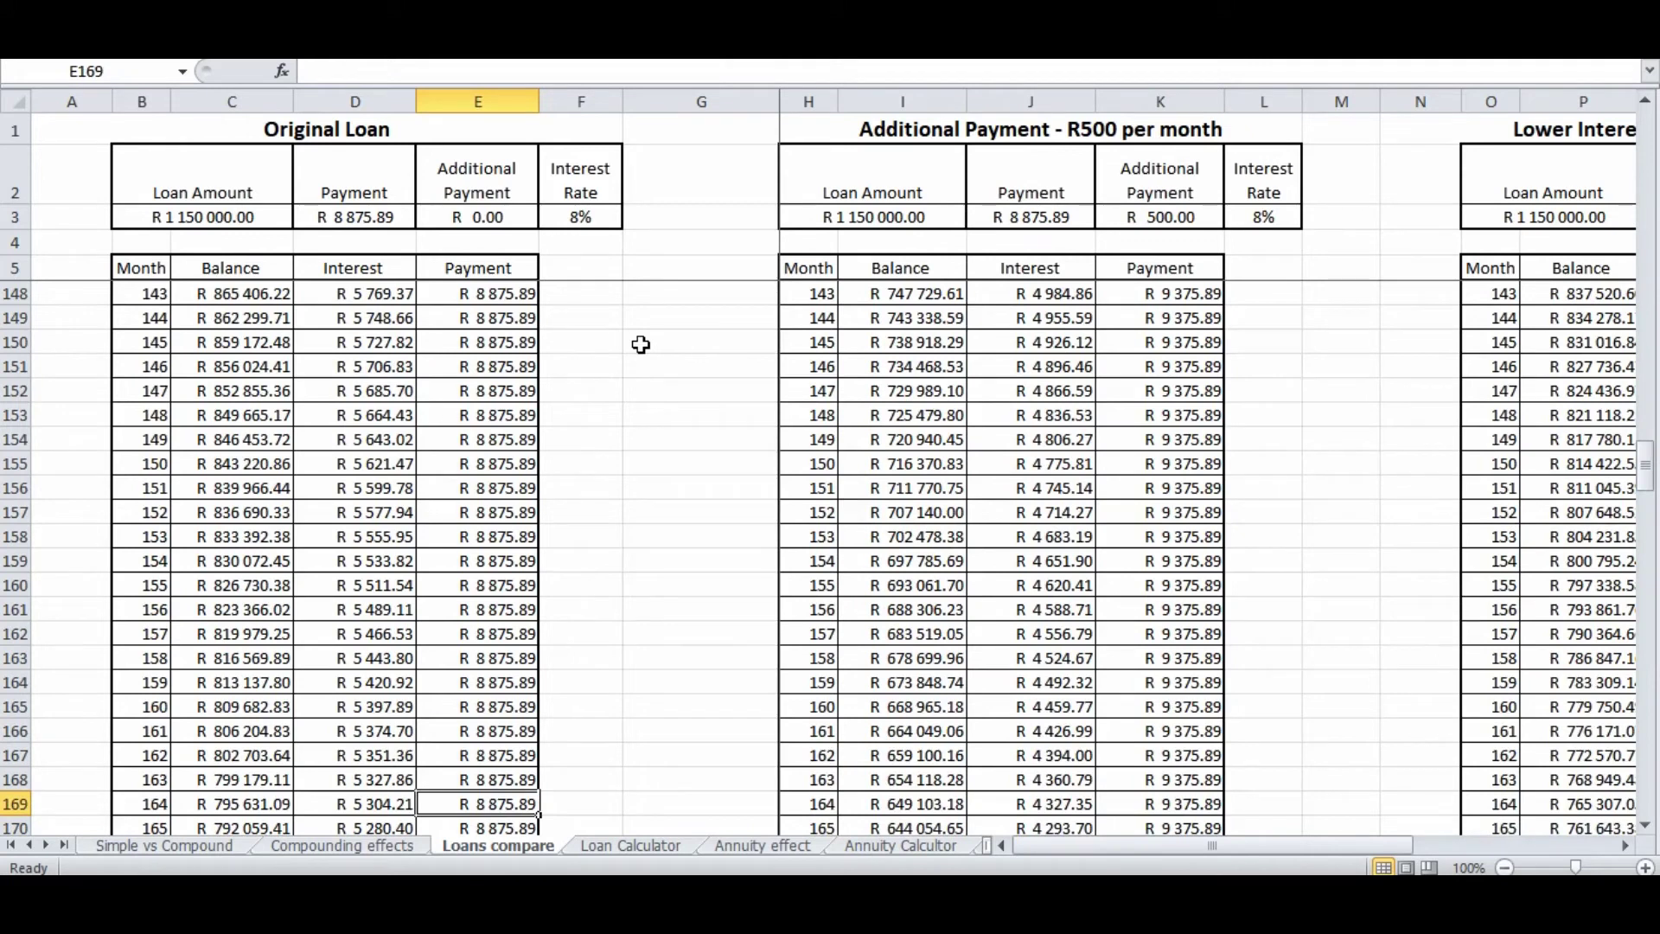
- Compare month 150's interest and payment, then page down to month 300 and the Total row
key("Up")
key("Up")
key("Up")
key("Up")
key("Up")
key("Up")
key("Up")
key("Up")
key("Up")
key("Up")
key("Up")
key("Up")
key("Up")
key("Up")
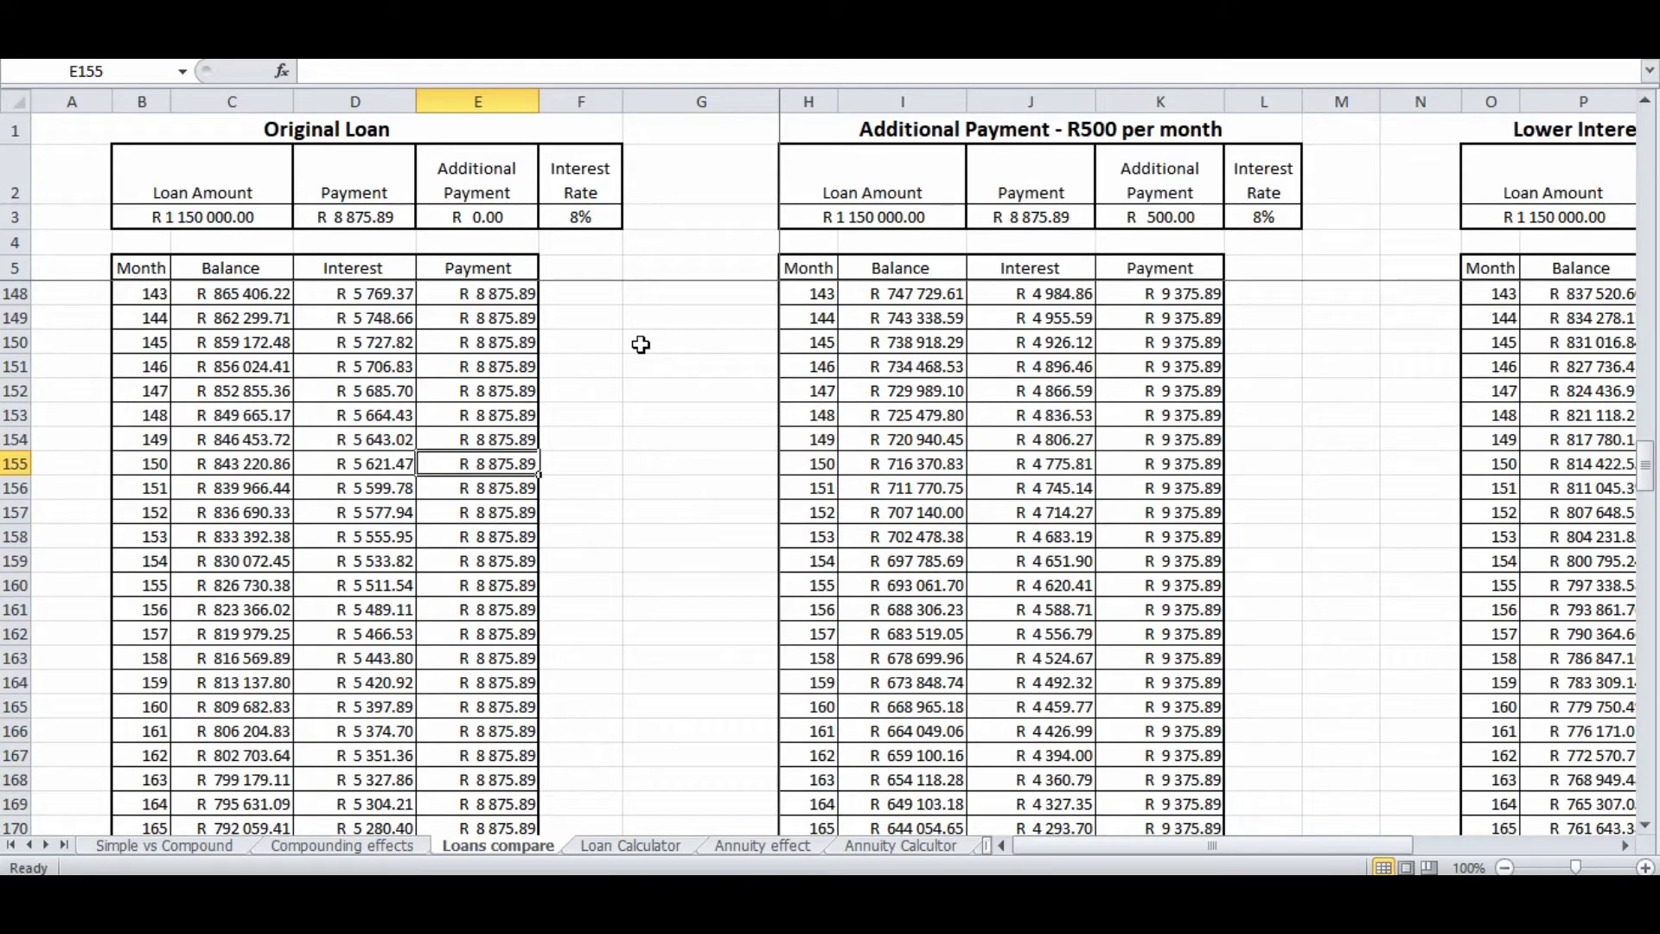
key("Left")
key("Right")
key("Left")
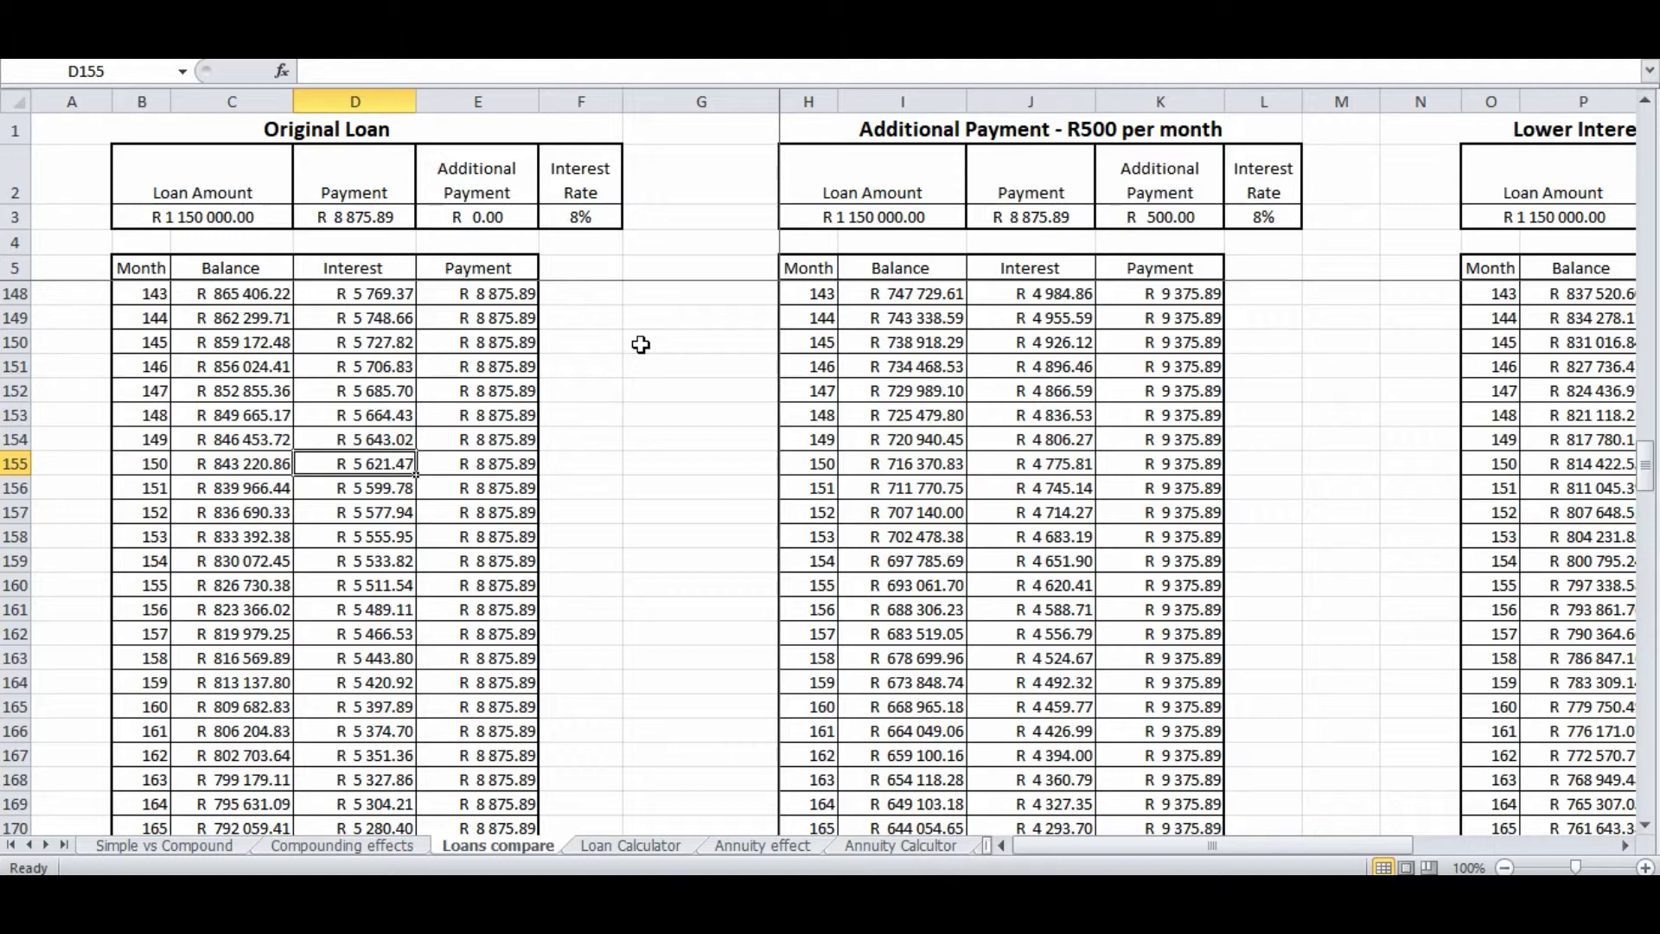
key("Right")
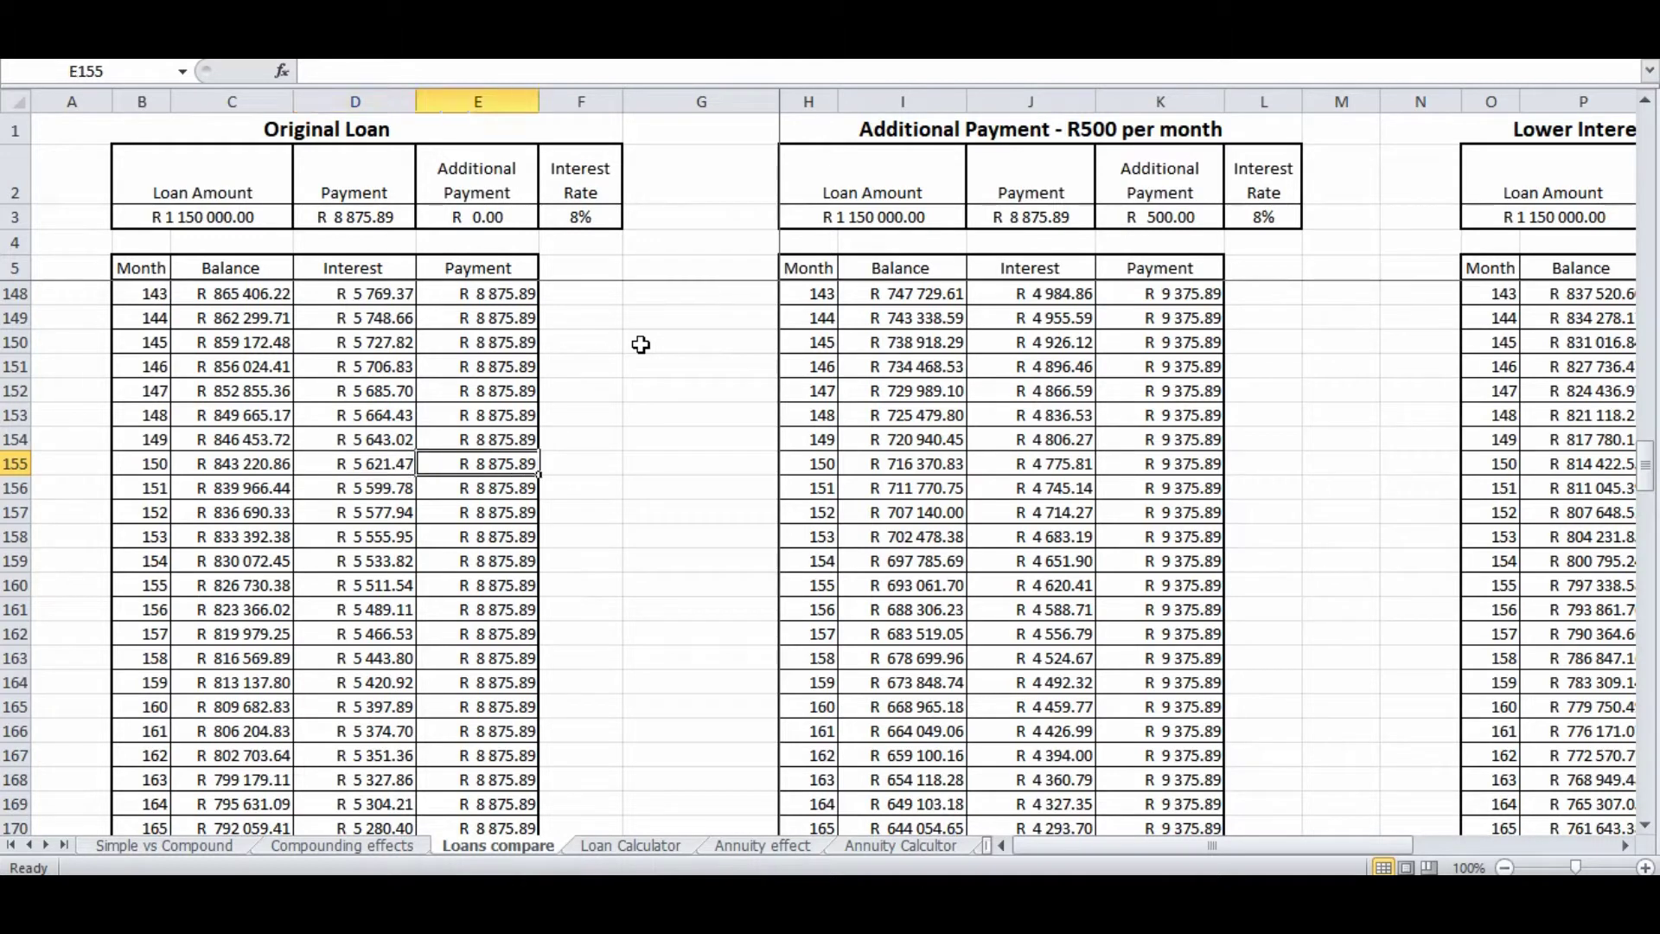
key("Left")
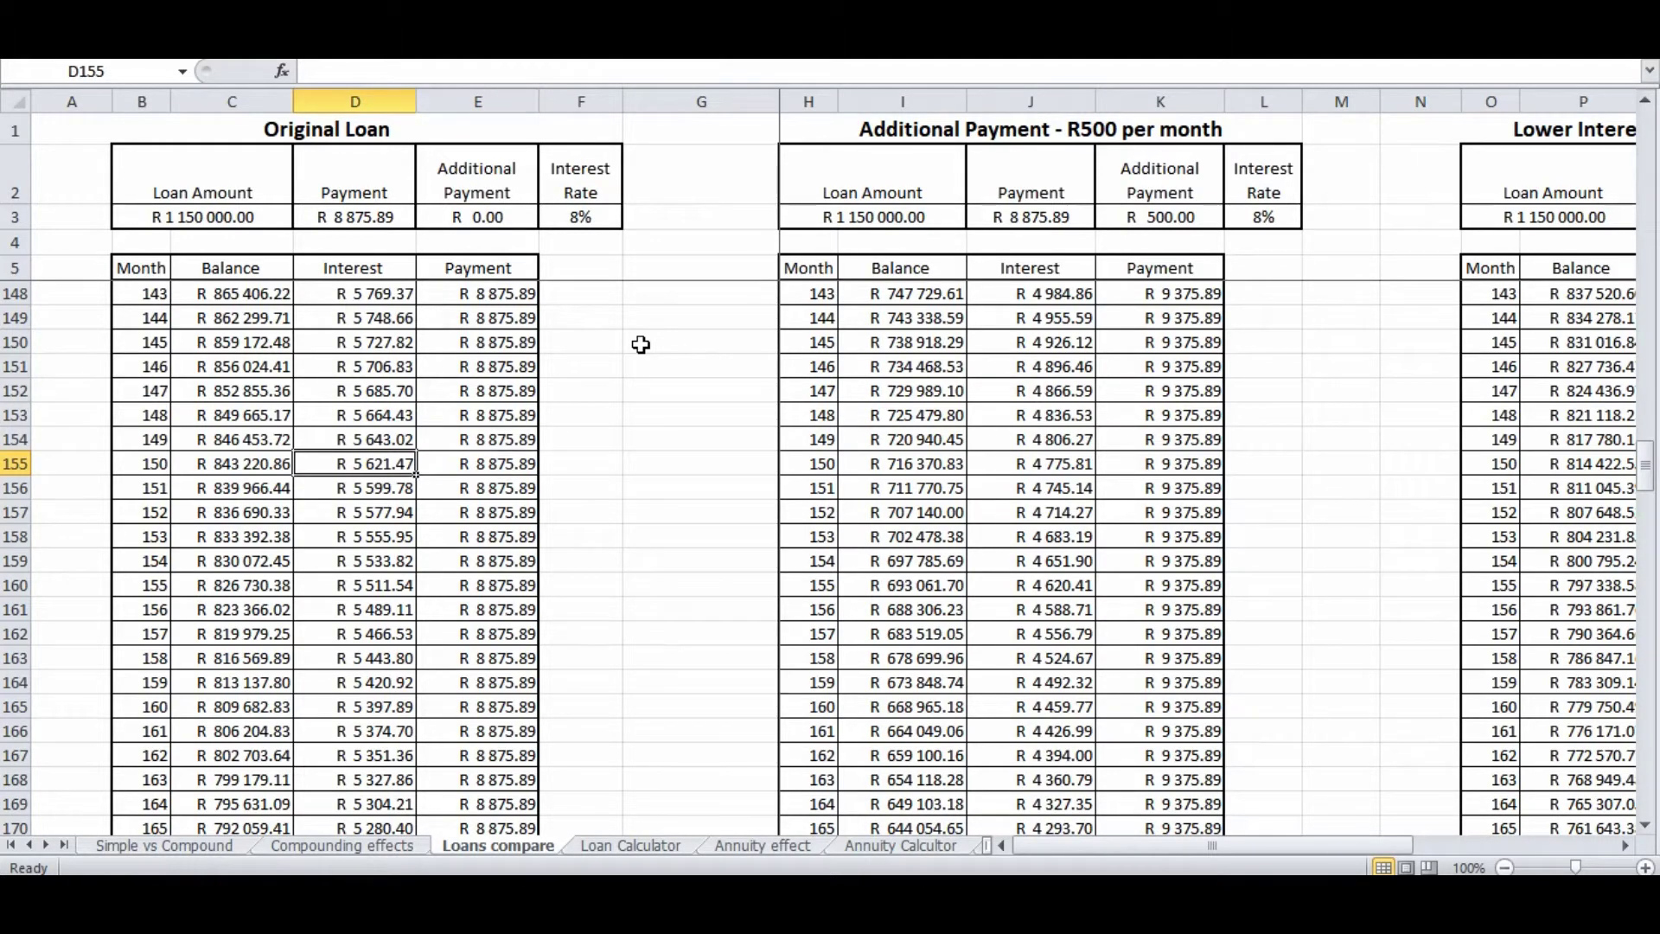
key("Page_Down")
key("Page_Down")
key("Page_Down")
key("Page_Down")
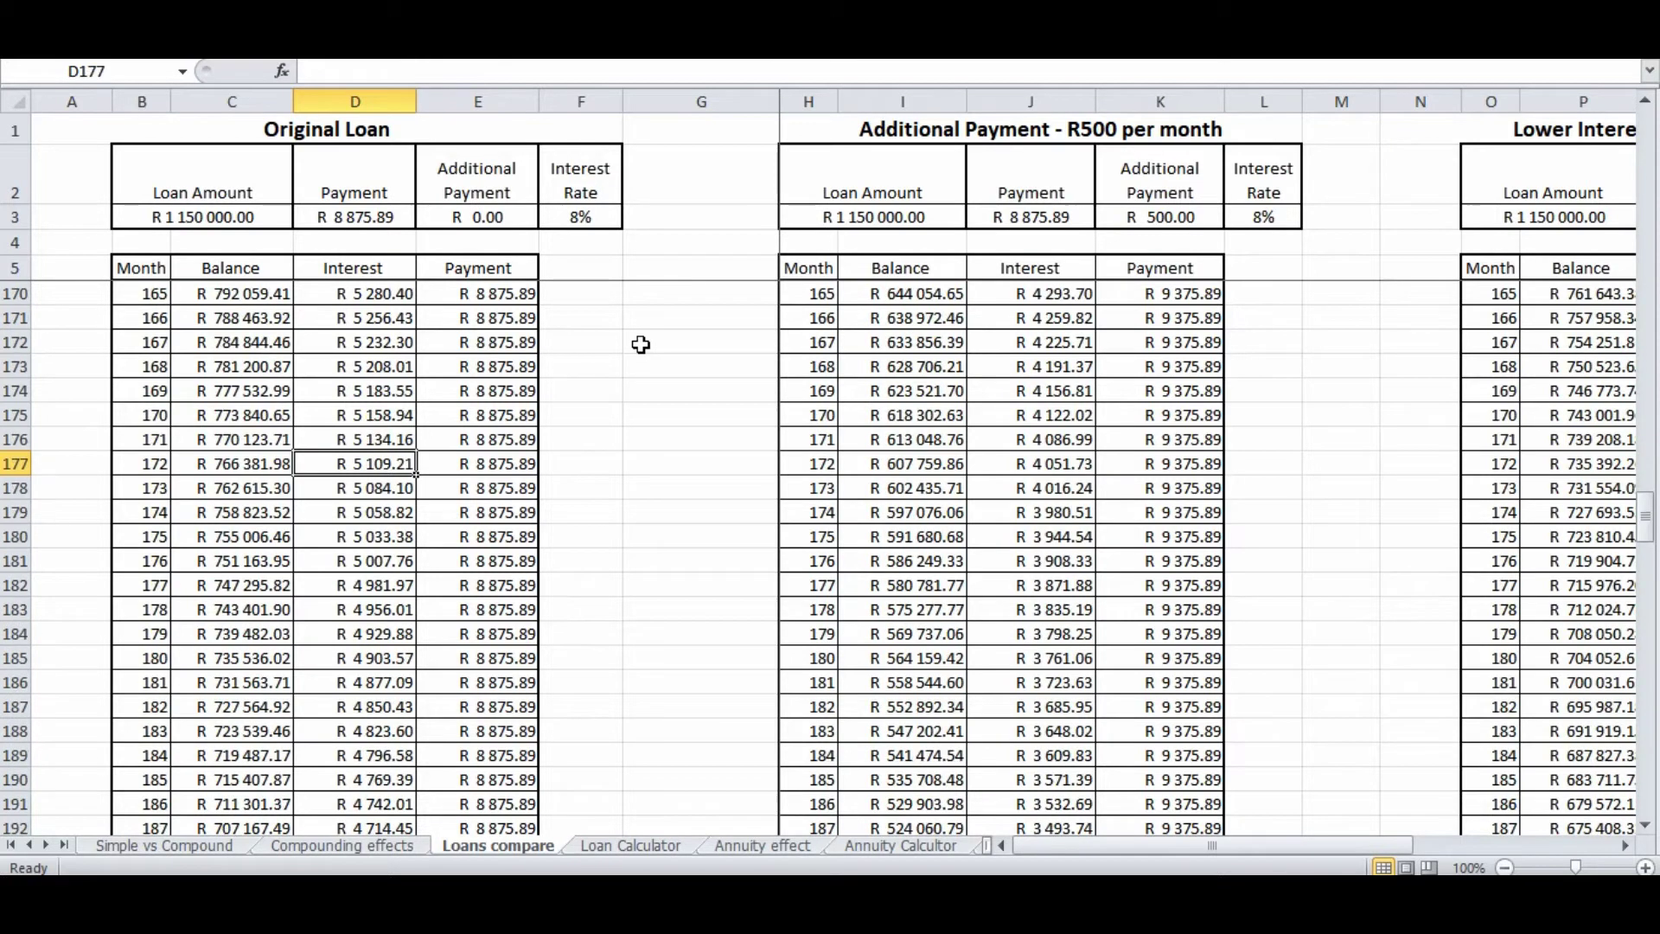
key("Page_Down")
key("Page_Down")
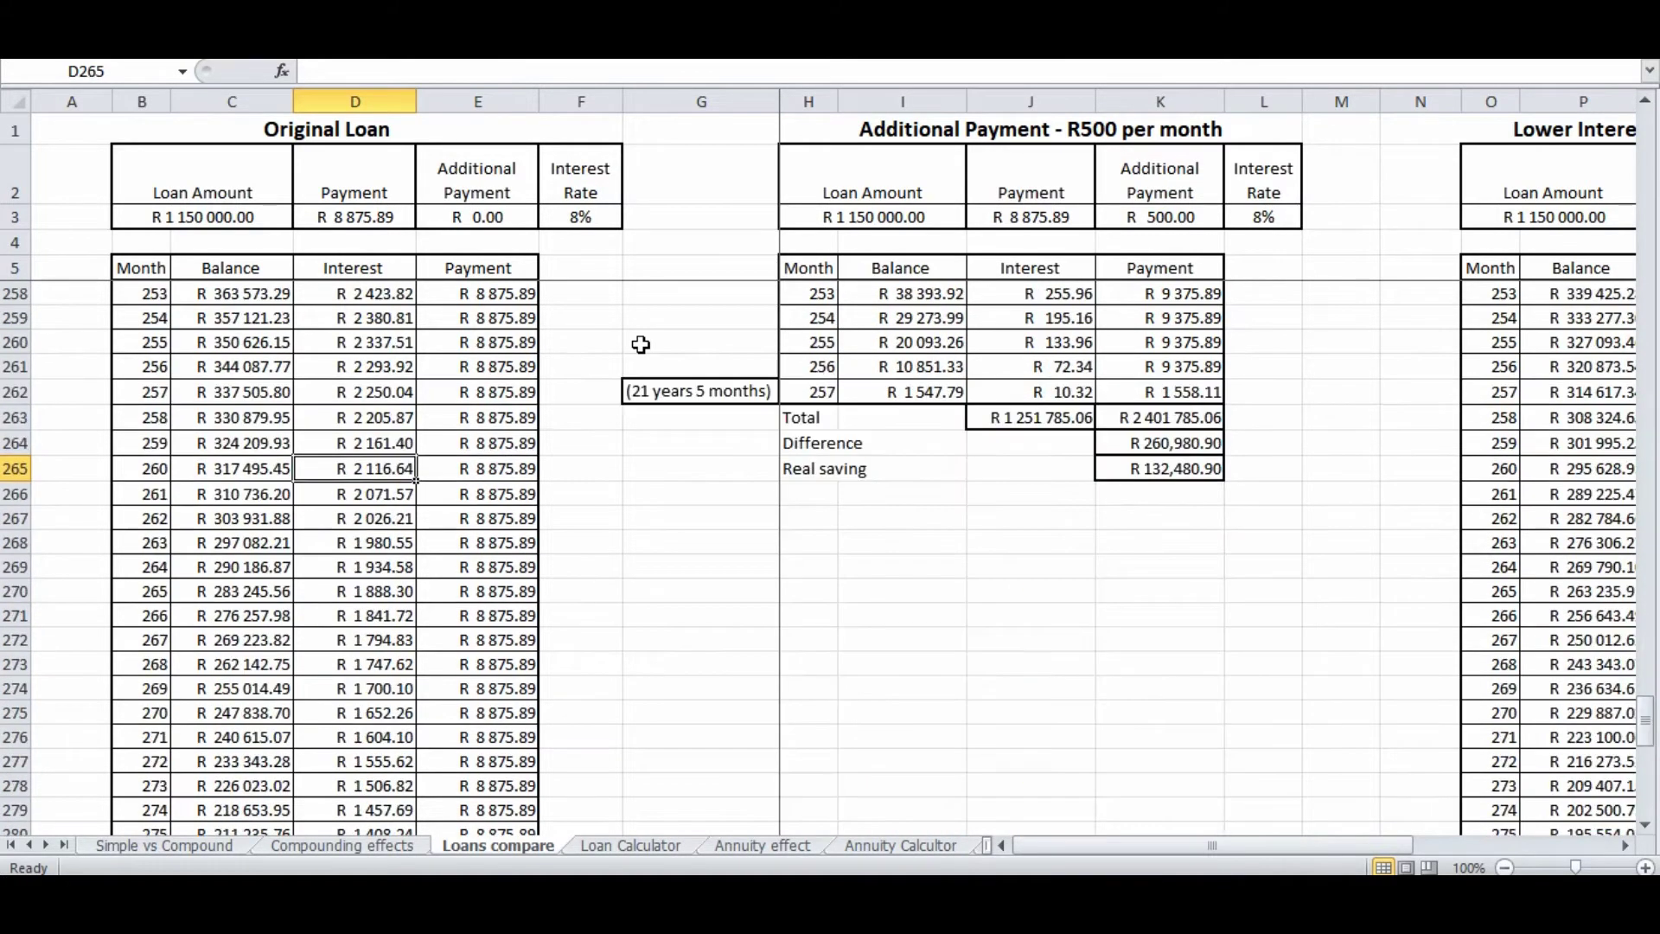
key("Page_Down")
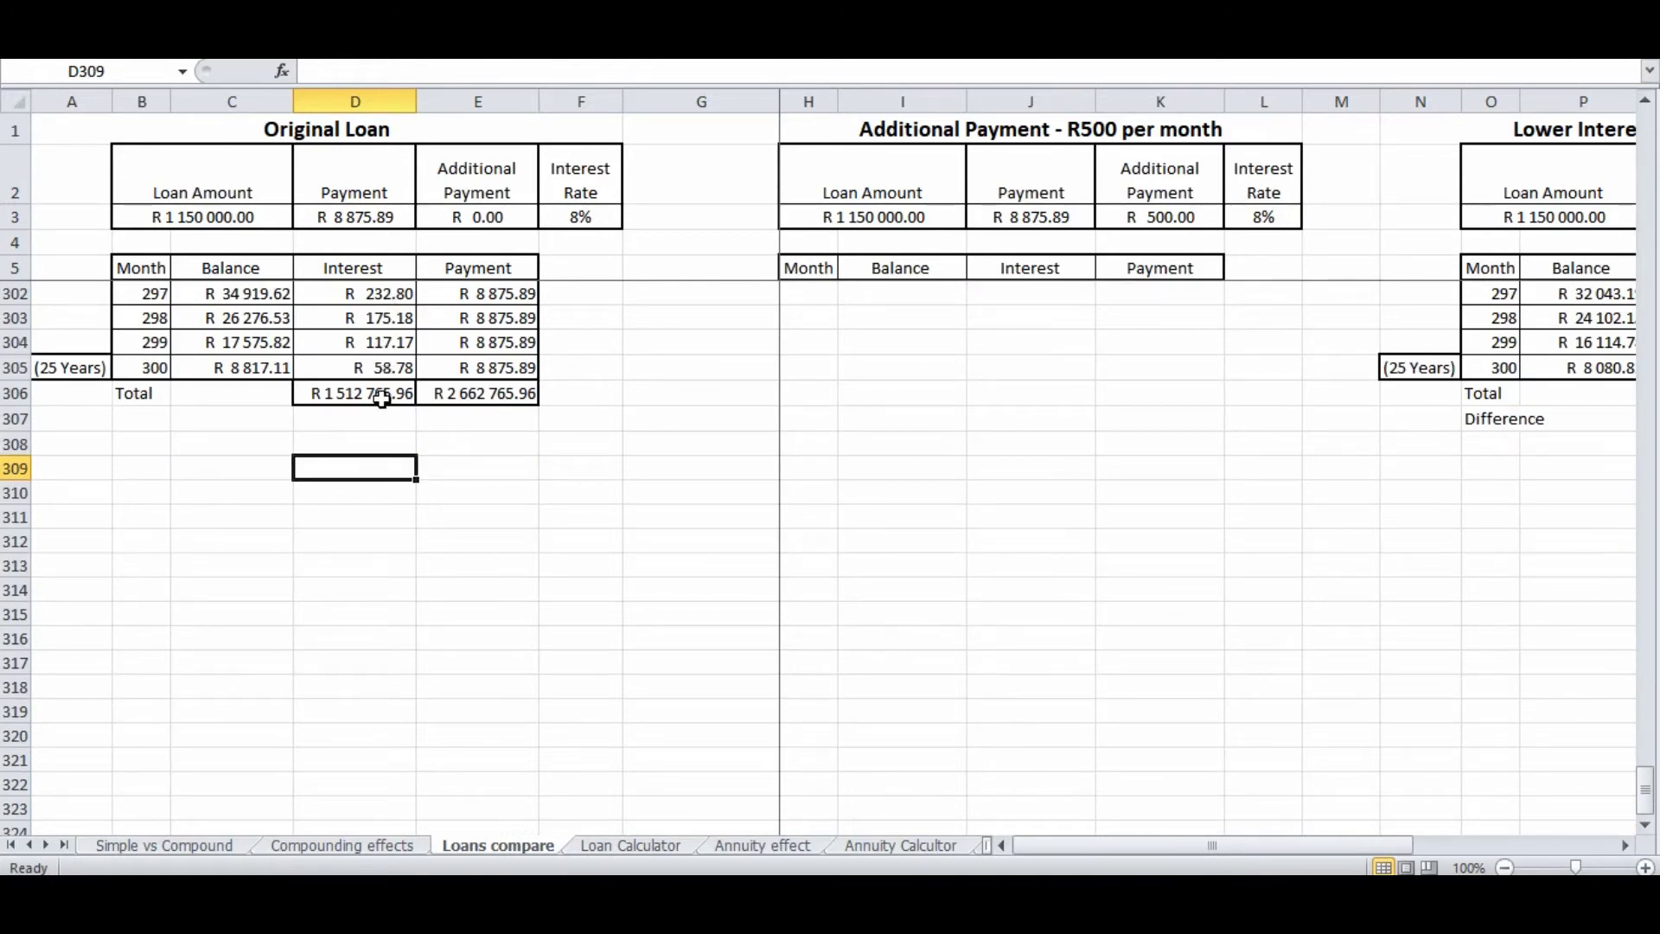
- Review the final month's payment, balance and interest and the total paid, then return to month 1
left_click(478, 367)
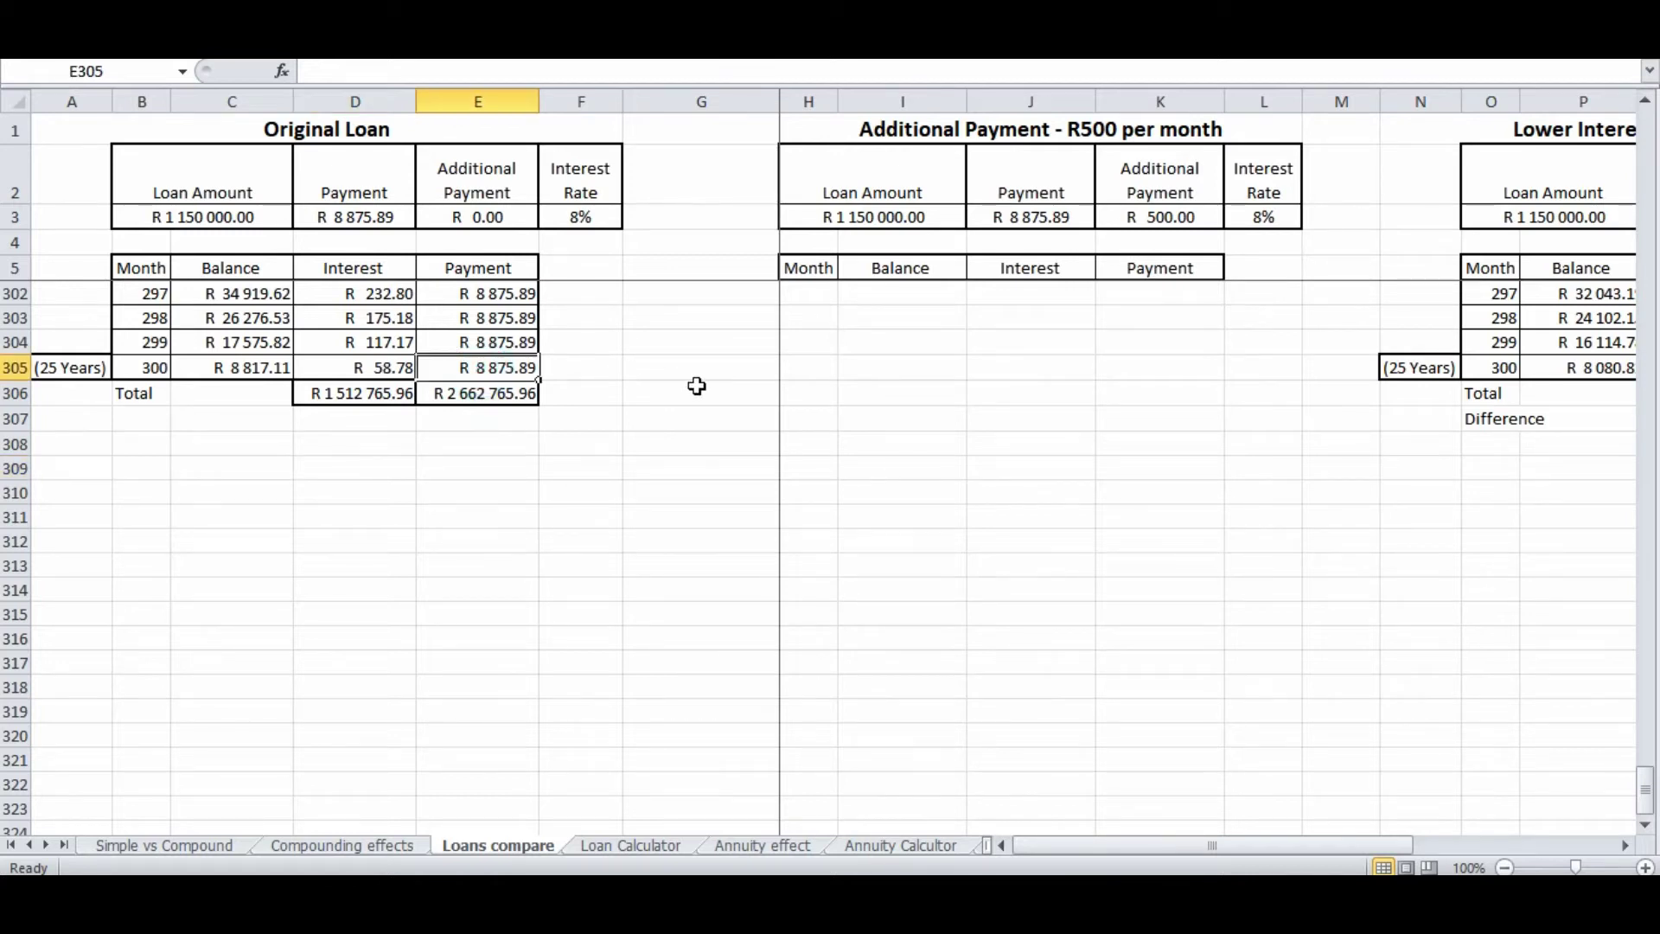
key("Left")
key("Left")
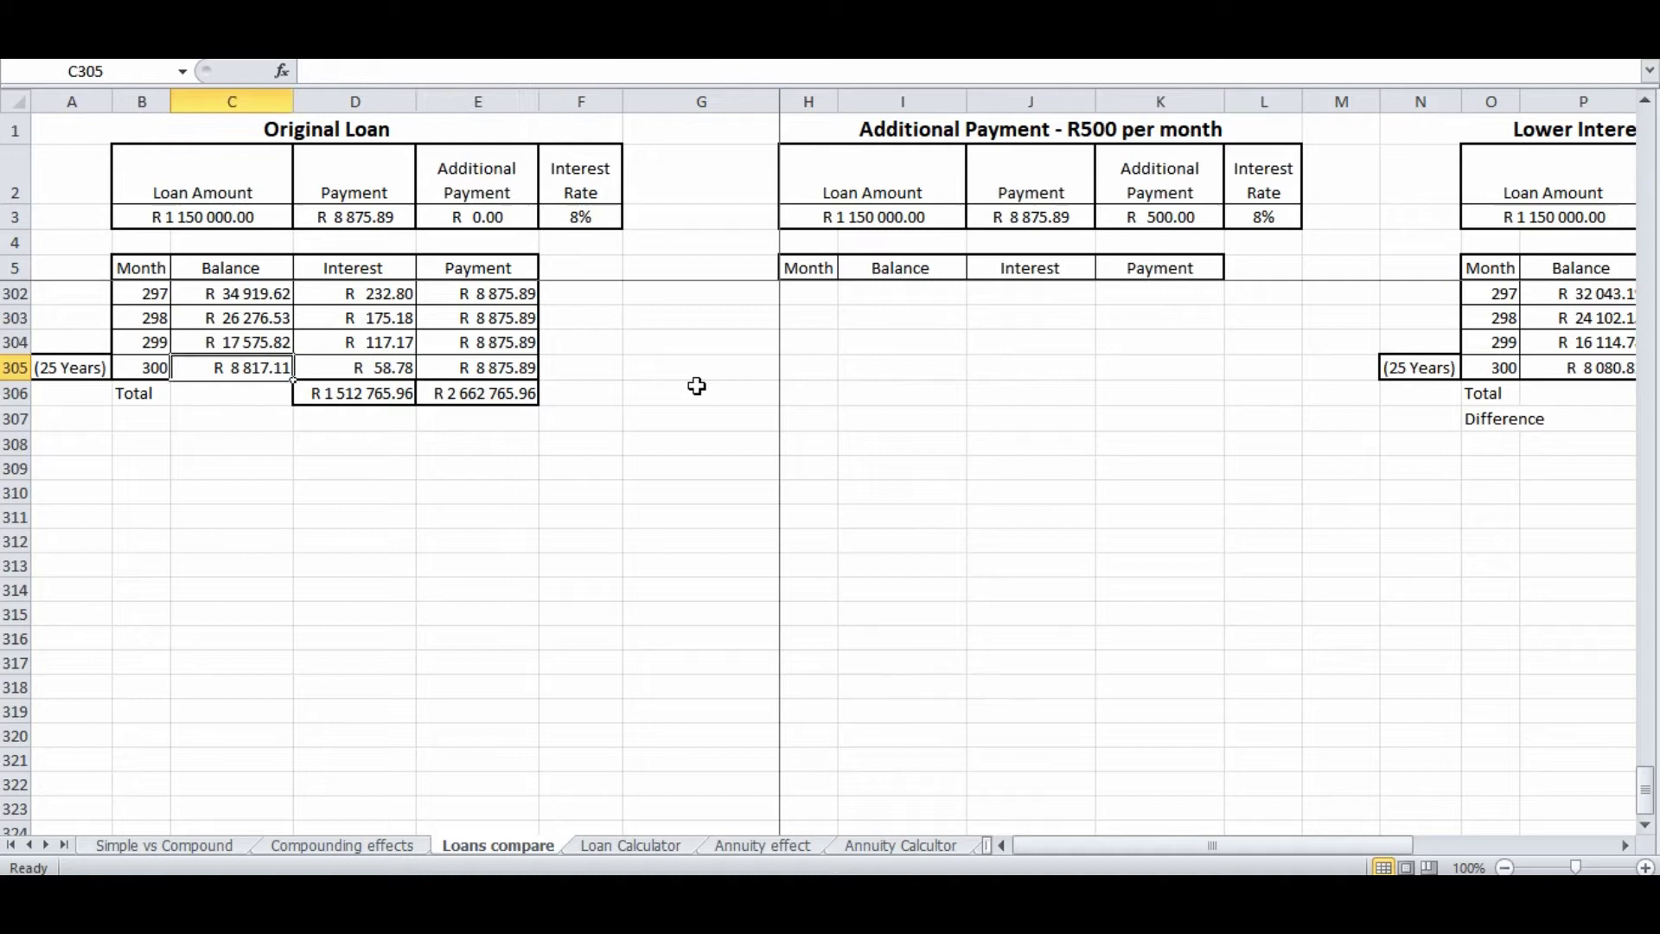
key("Right")
key("Right")
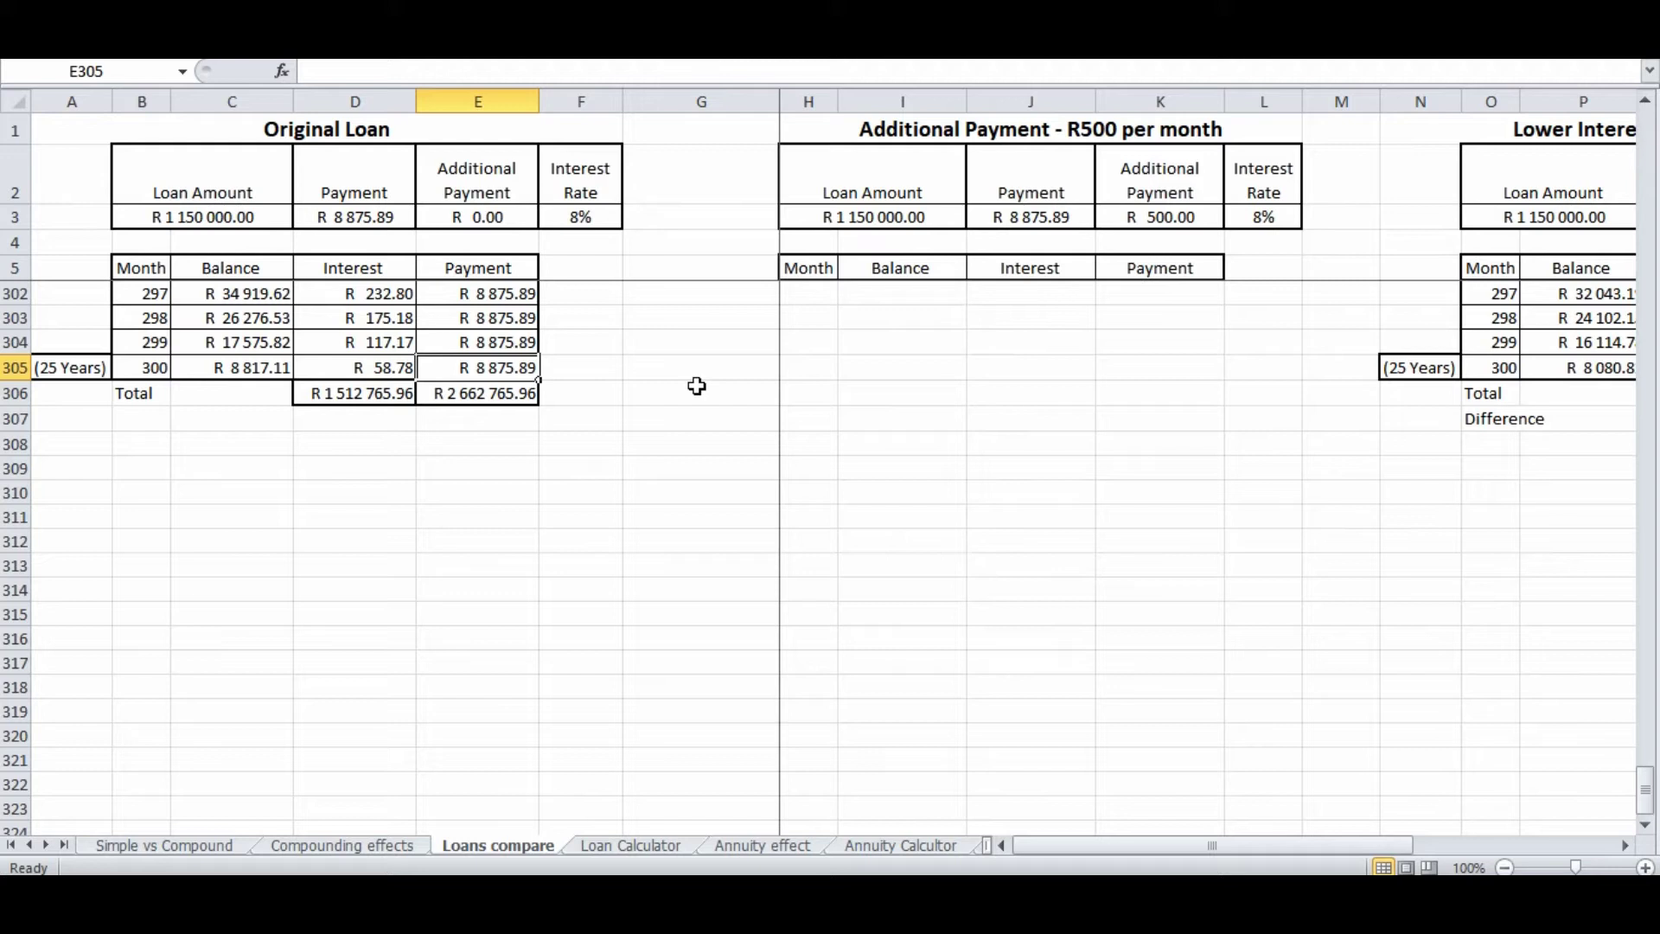
key("Down")
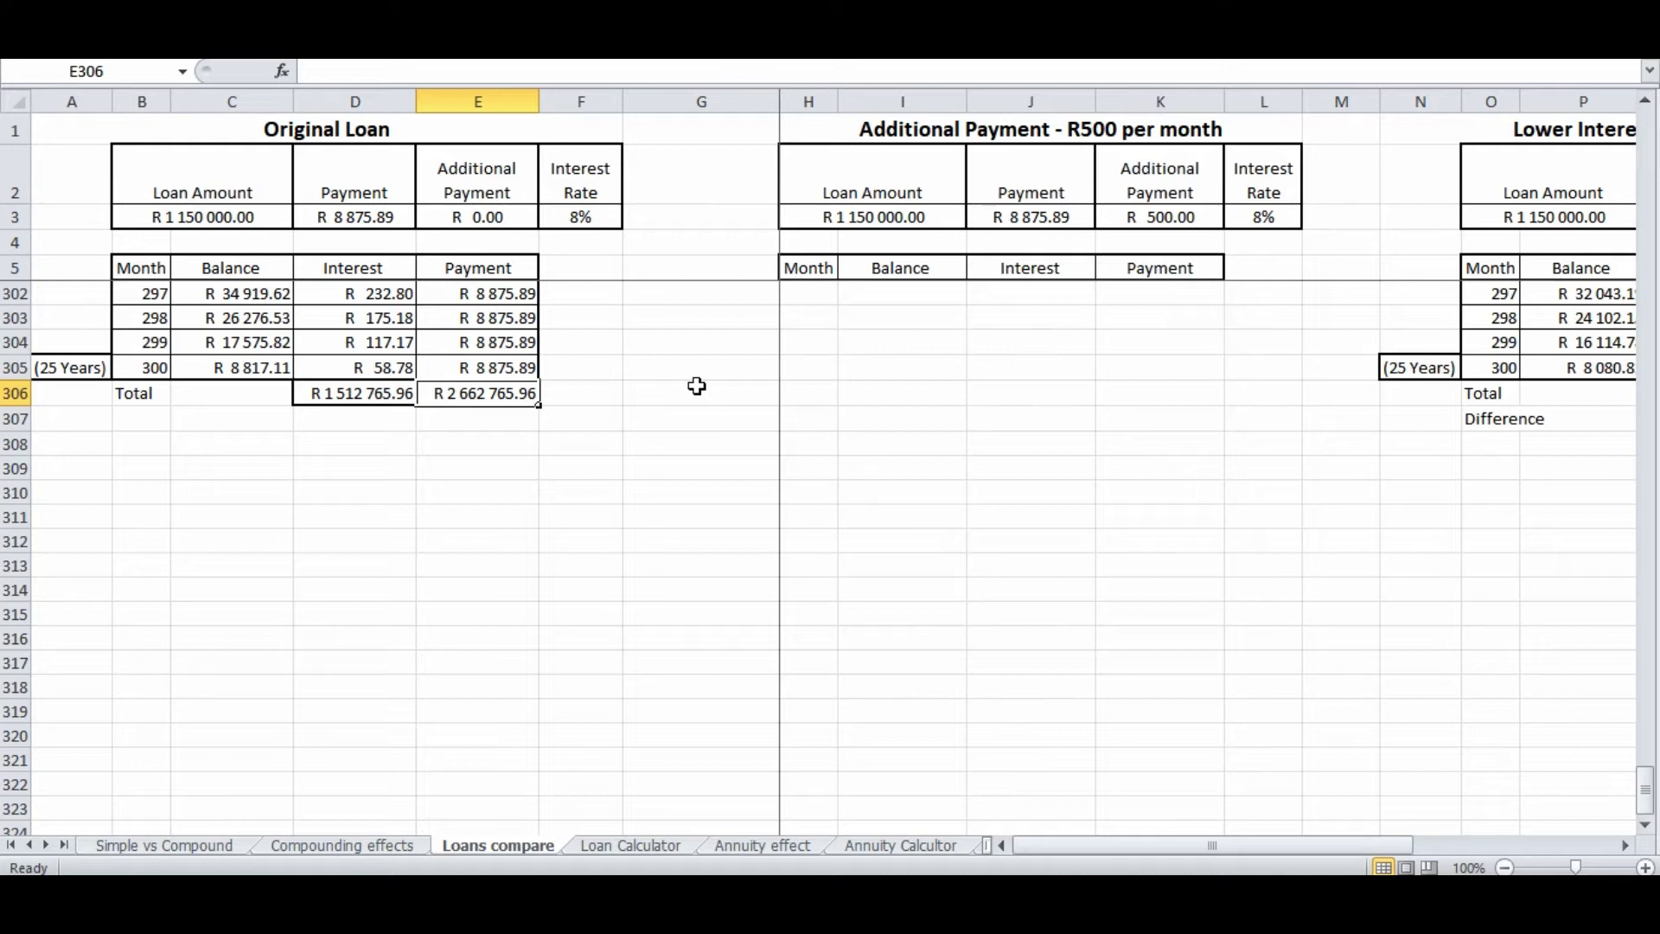
key("Page_Up")
key("Page_Up")
key("Page_Up")
key("Page_Up")
key("Page_Up")
key("Page_Up")
key("Page_Up")
key("Page_Up")
key("Page_Up")
key("Page_Up")
key("Page_Up")
key("Page_Up")
key("Page_Up")
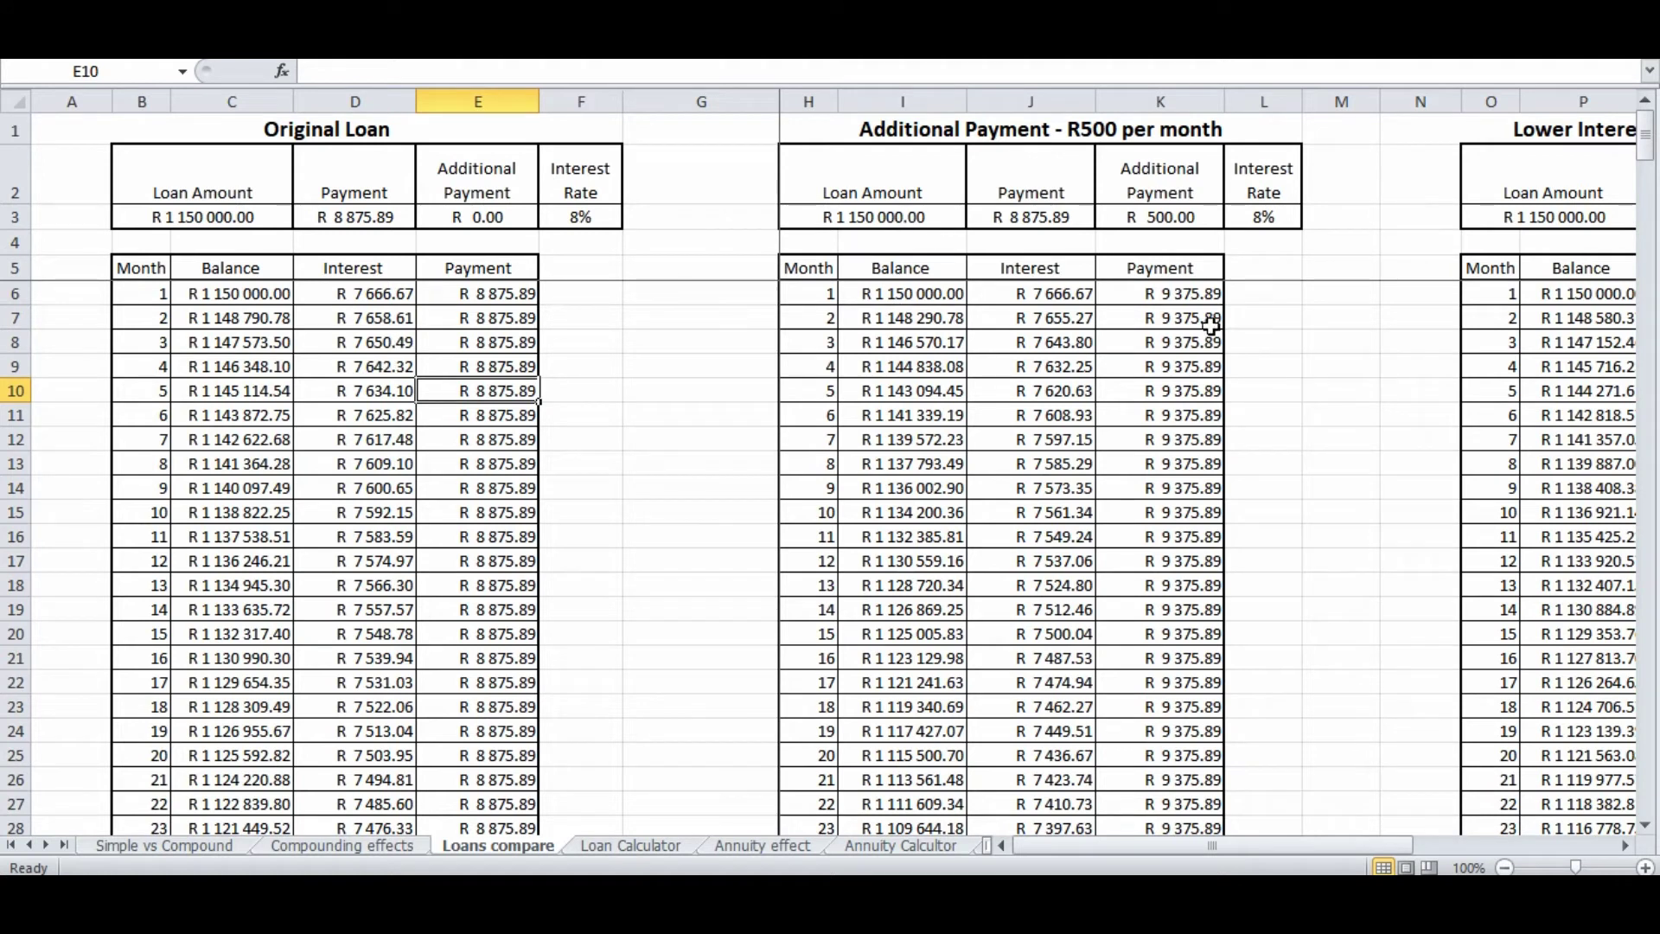
left_click(1070, 217)
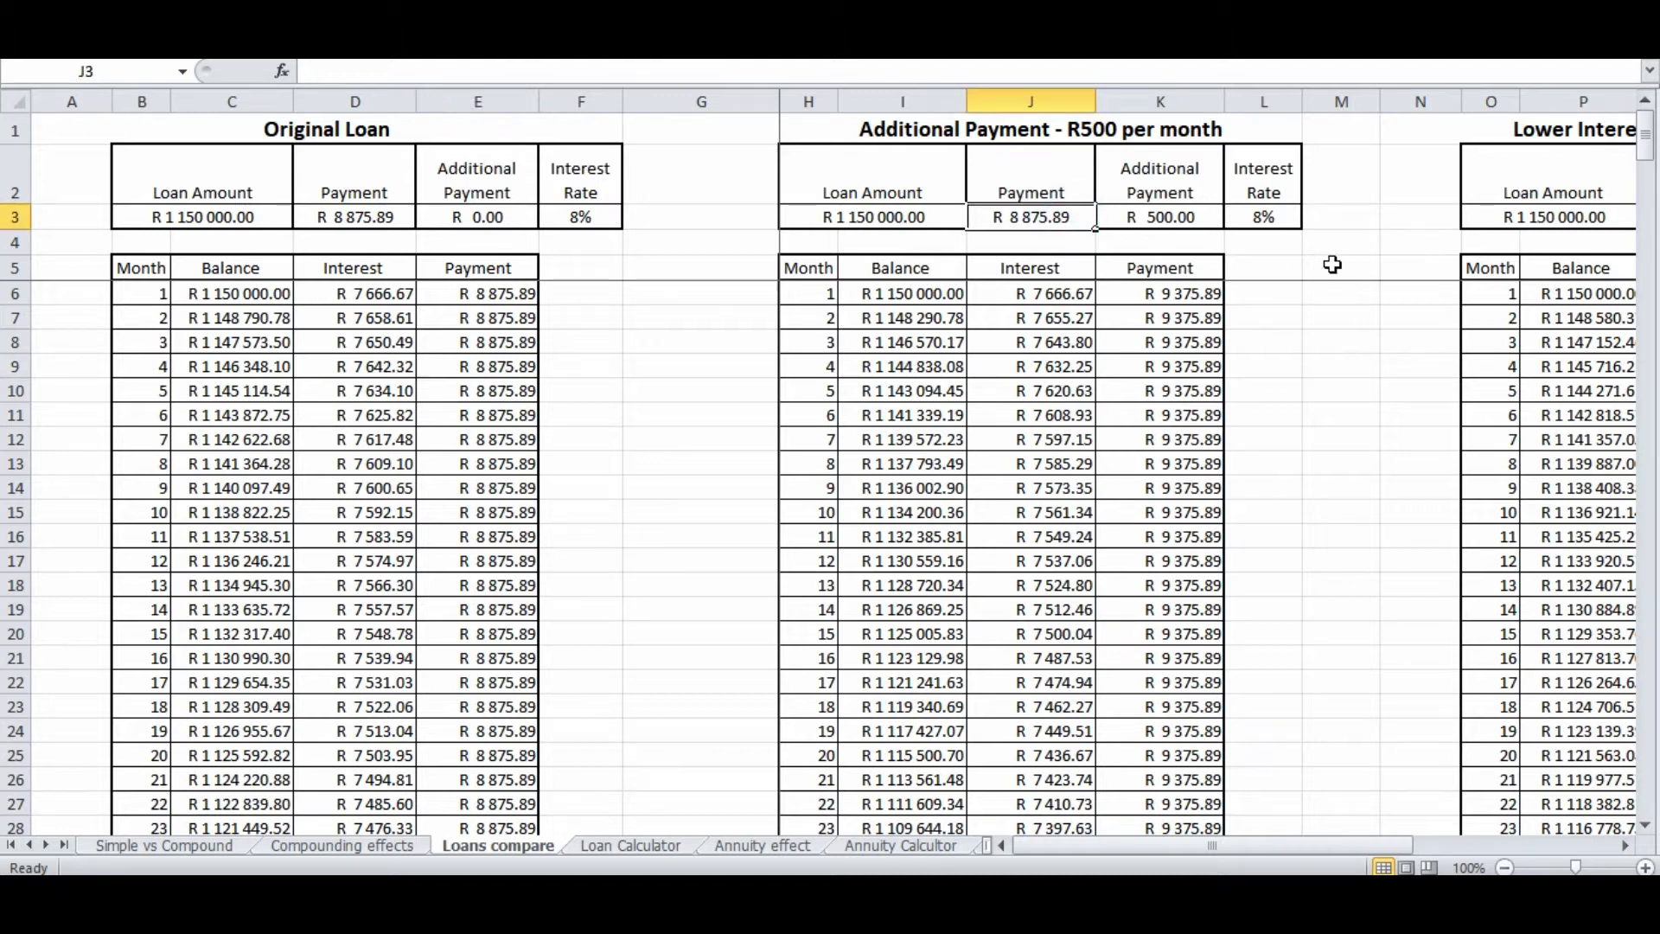
key("Right")
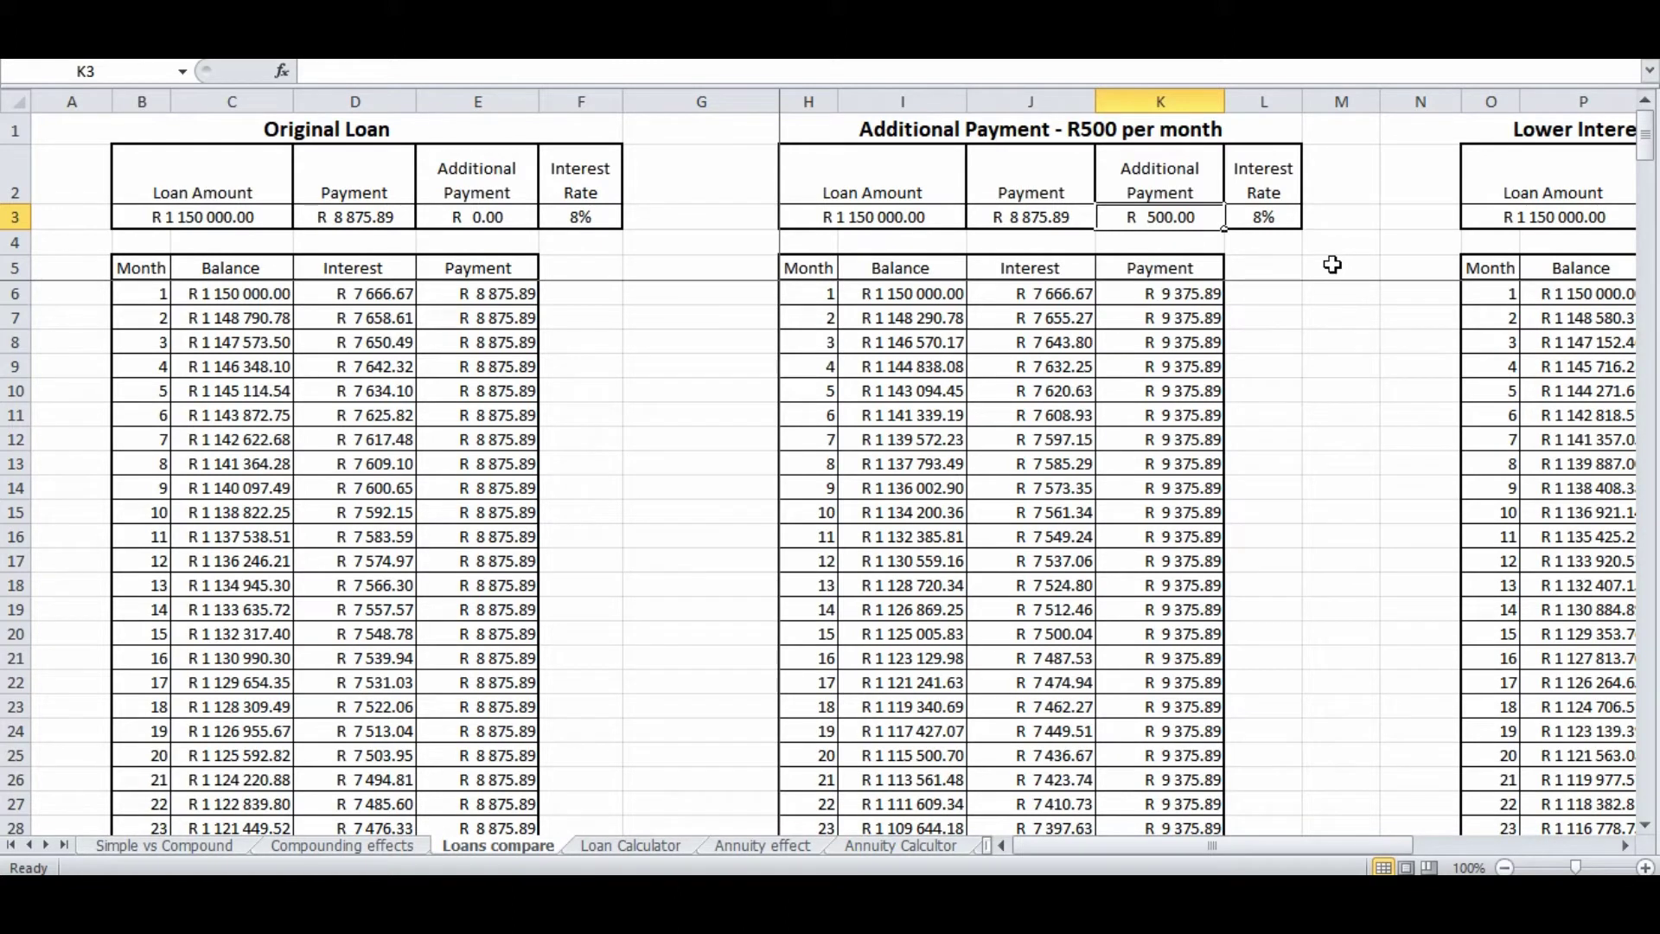
key("Right")
key("Left")
key("Down")
key("Down")
key("Down")
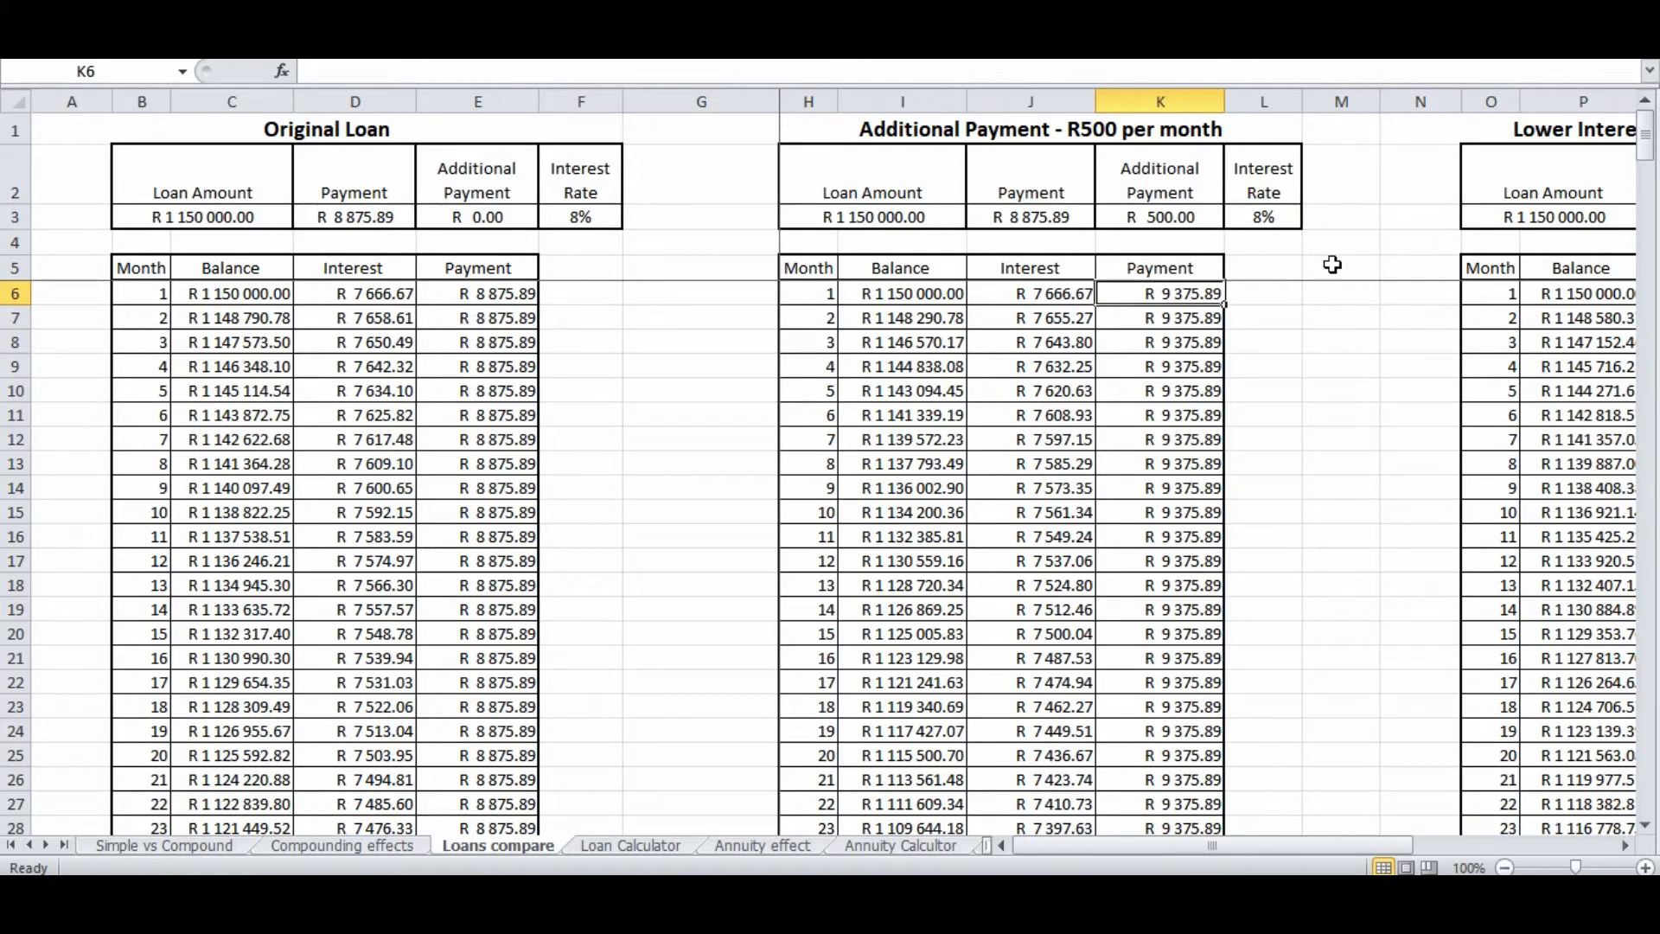
key("Left")
key("Down")
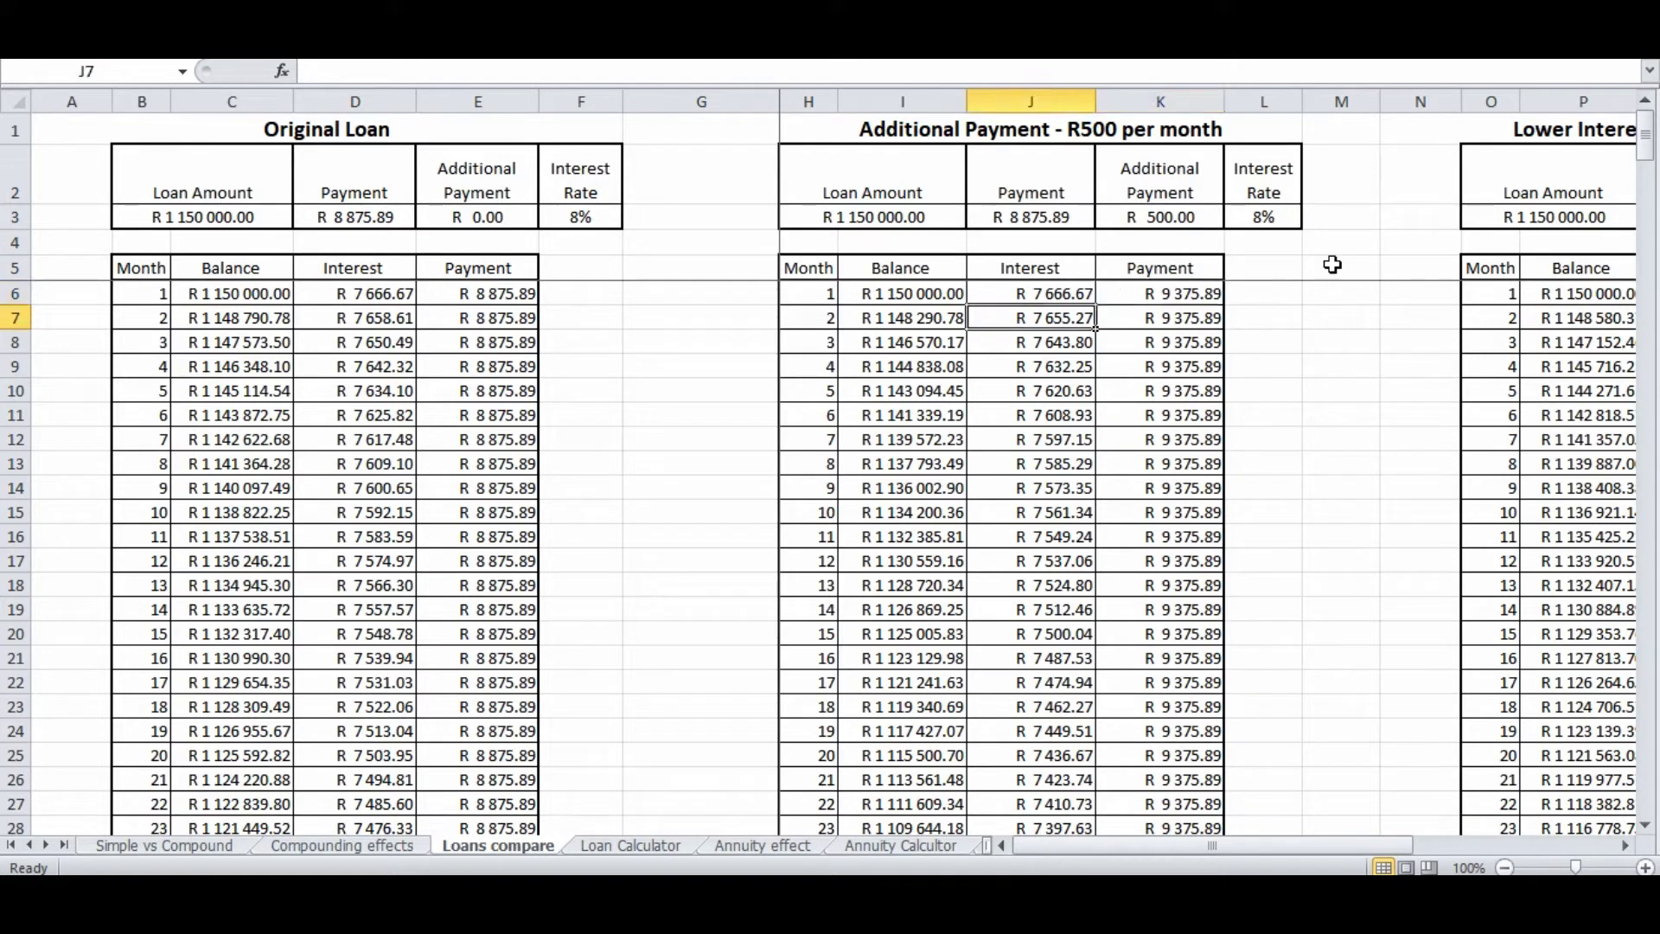
key("Right")
key("Right")
key("Down")
key("Down")
key("Down")
key("Down")
key("Down")
key("Down")
key("Down")
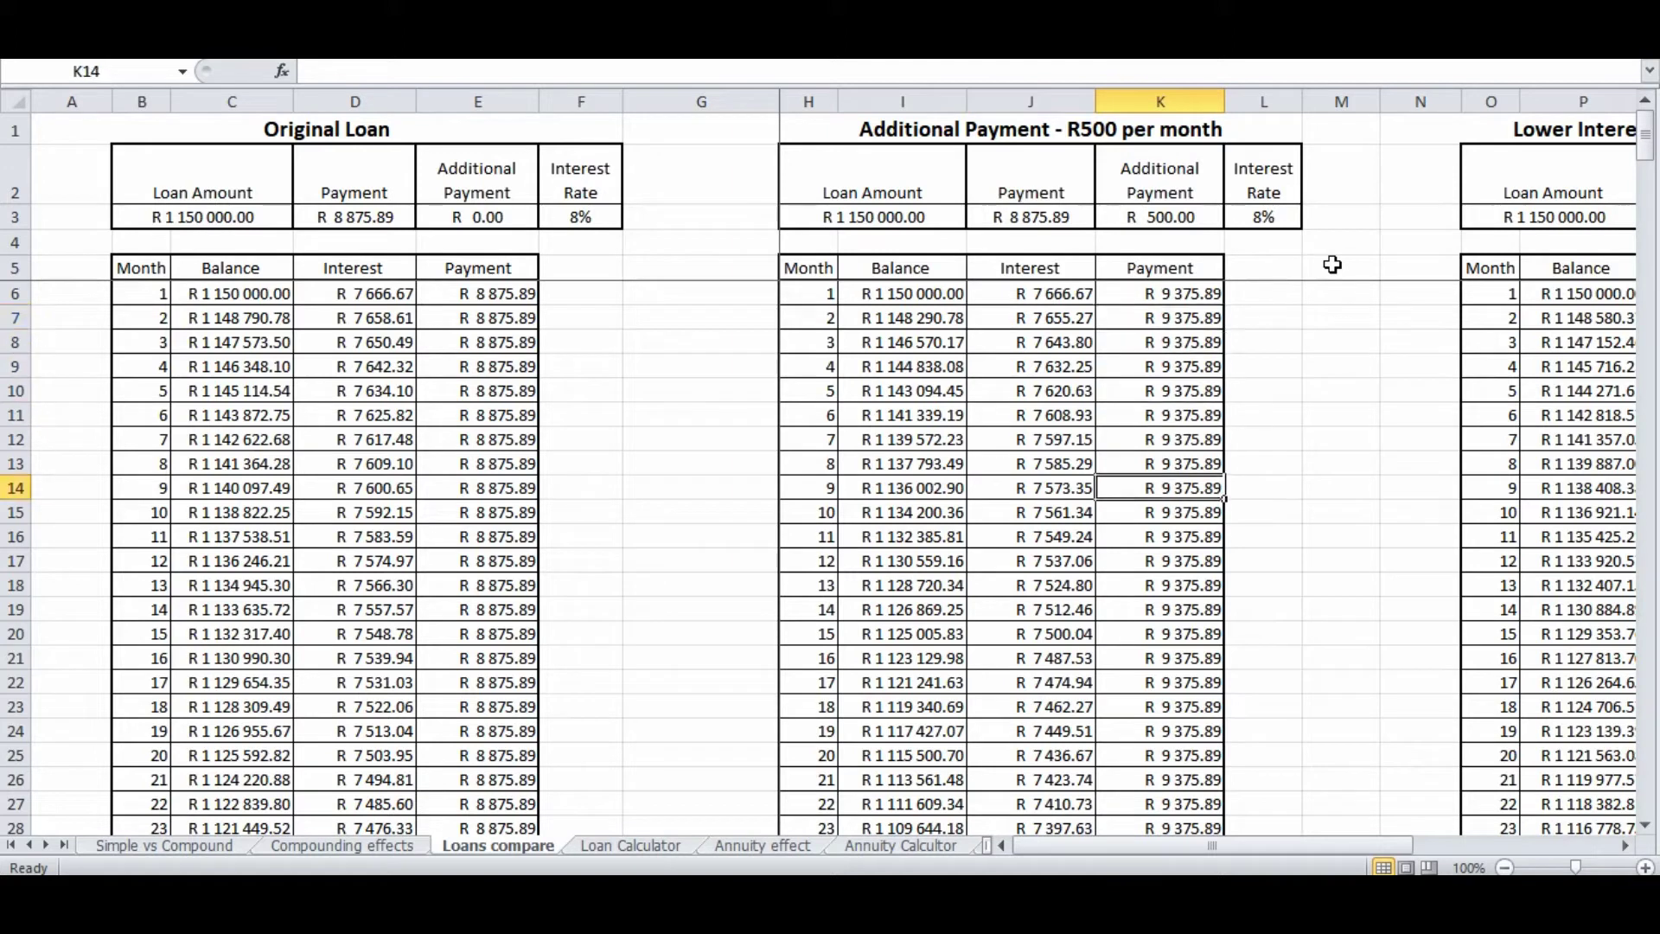
- Move down column K from month 27 through month 256 to the month-257 end and totals
key("Down")
key("Down")
key("Down")
key("Down")
key("Down")
key("Down")
key("Down")
key("Down")
key("Down")
key("Down")
key("Down")
key("Down")
key("Down")
key("Down")
key("Down")
key("Down")
key("Down")
key("Down")
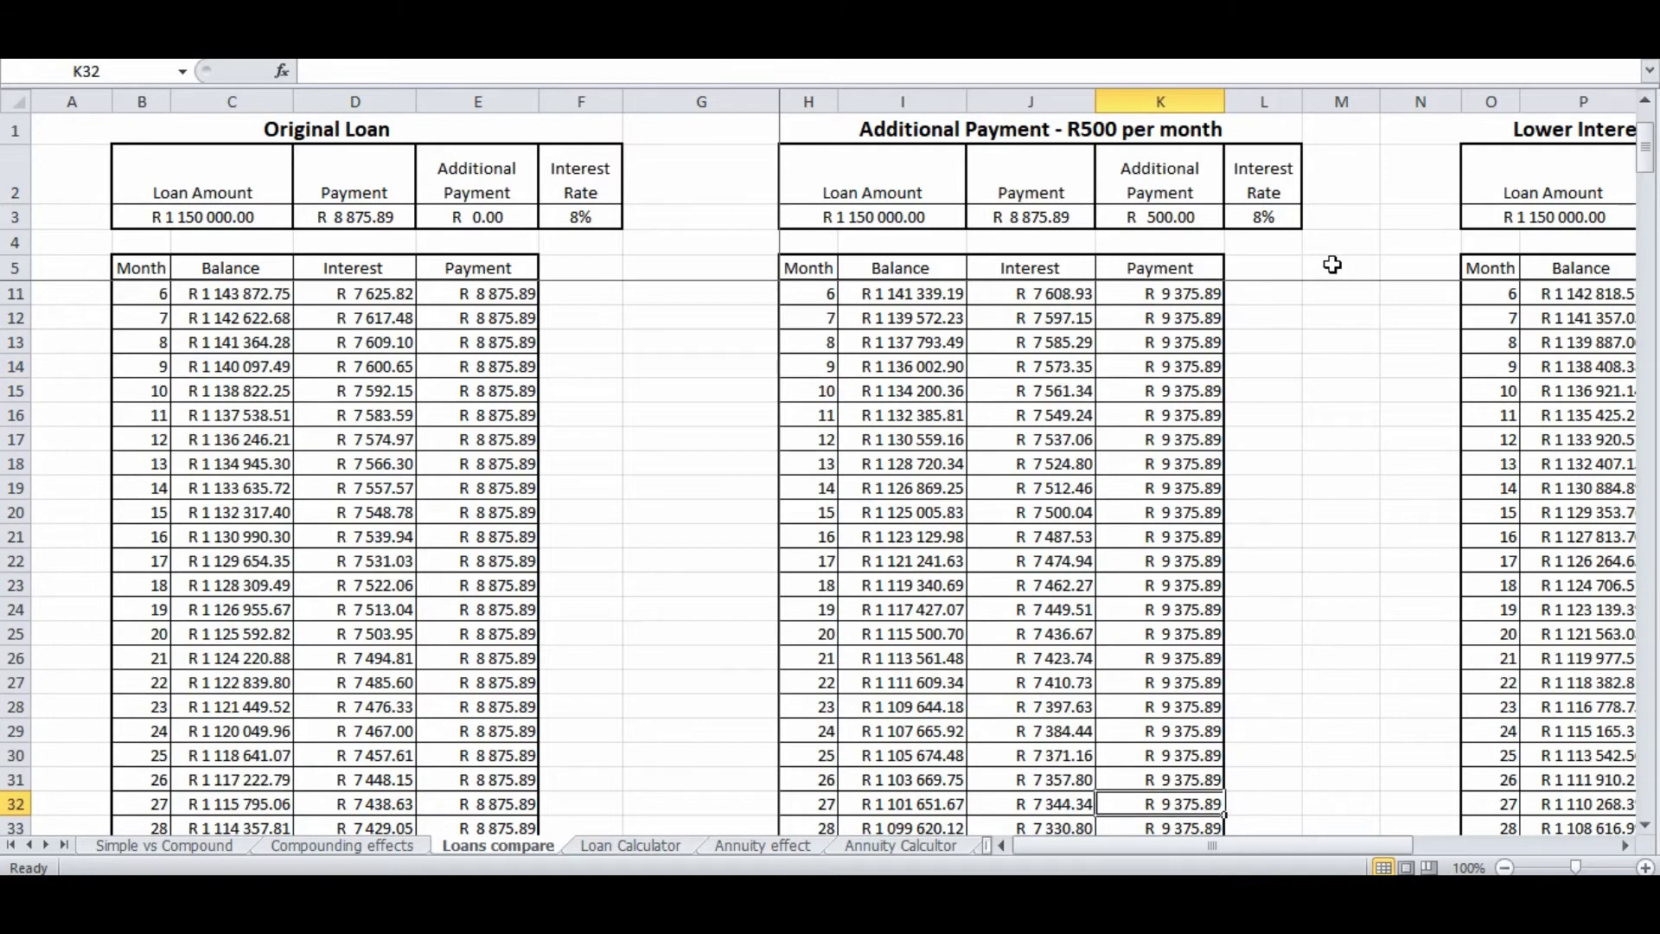
key("Down")
key("Down")
key("Down")
key("Down")
key("Down")
key("Down")
key("Down")
key("Down")
key("Down")
key("Down")
key("Down")
key("Down")
key("Down")
key("Down")
key("Down")
key("Down")
key("Down")
key("Down")
key("Down")
key("Down")
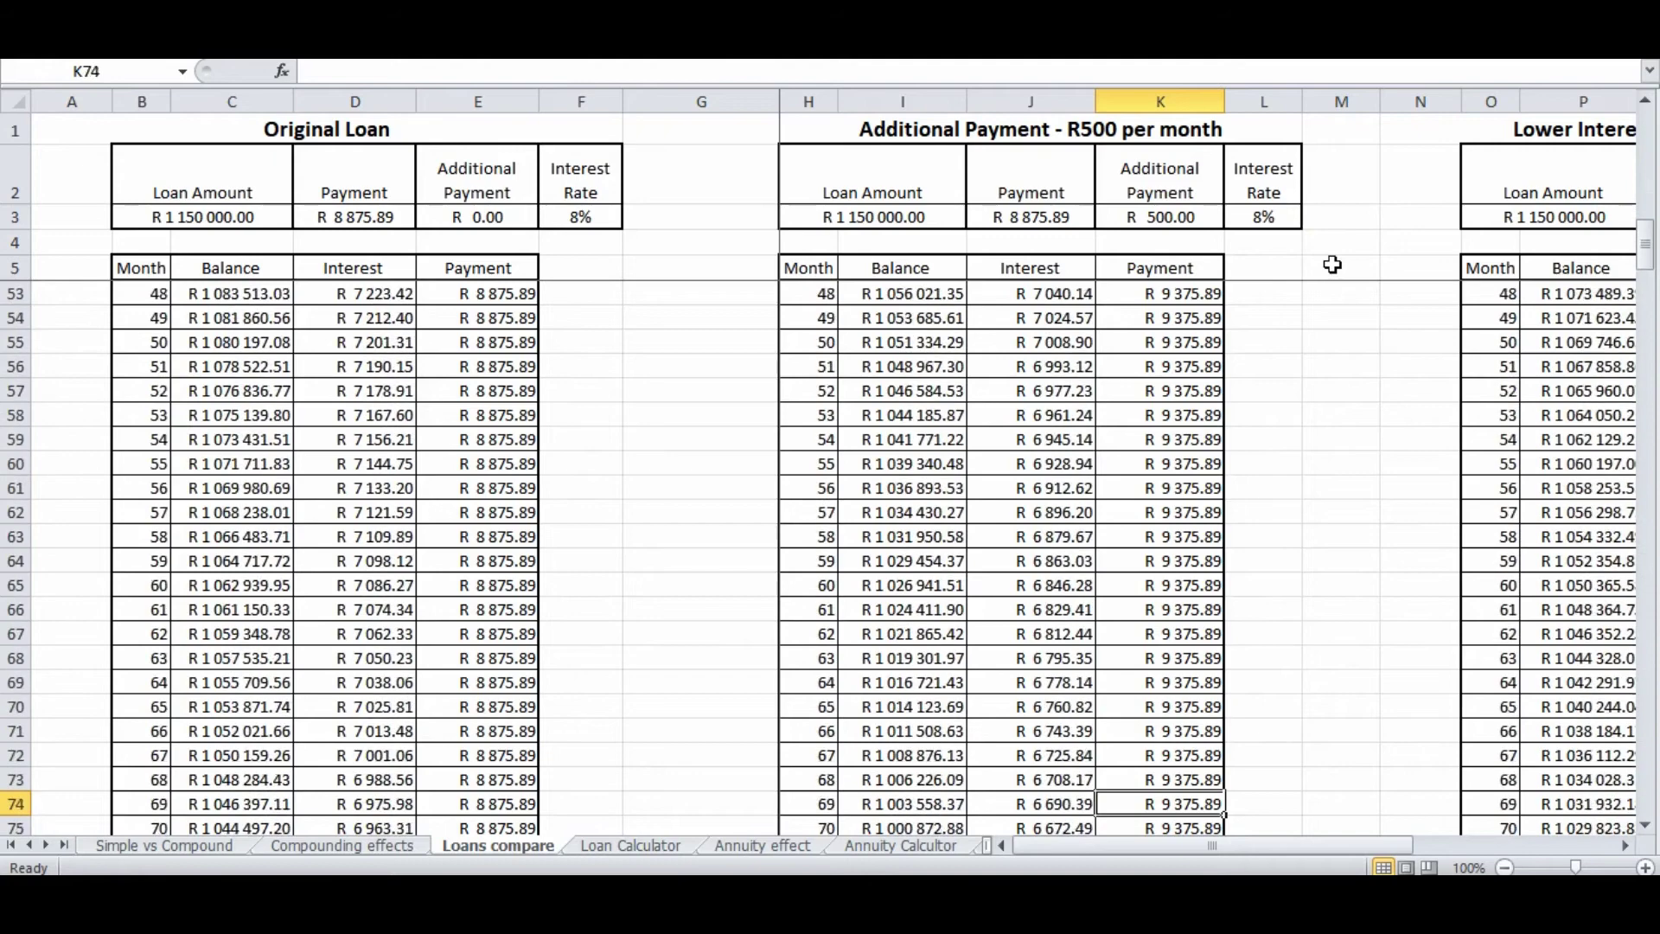
key("Down")
key("Down")
key("Down")
key("Down")
key("Down")
key("Down")
key("Down")
key("Down")
key("Down")
key("Down")
key("Down")
key("Down")
key("Down")
key("Down")
key("Down")
key("Down")
key("Down")
key("Down")
key("Down")
key("Down")
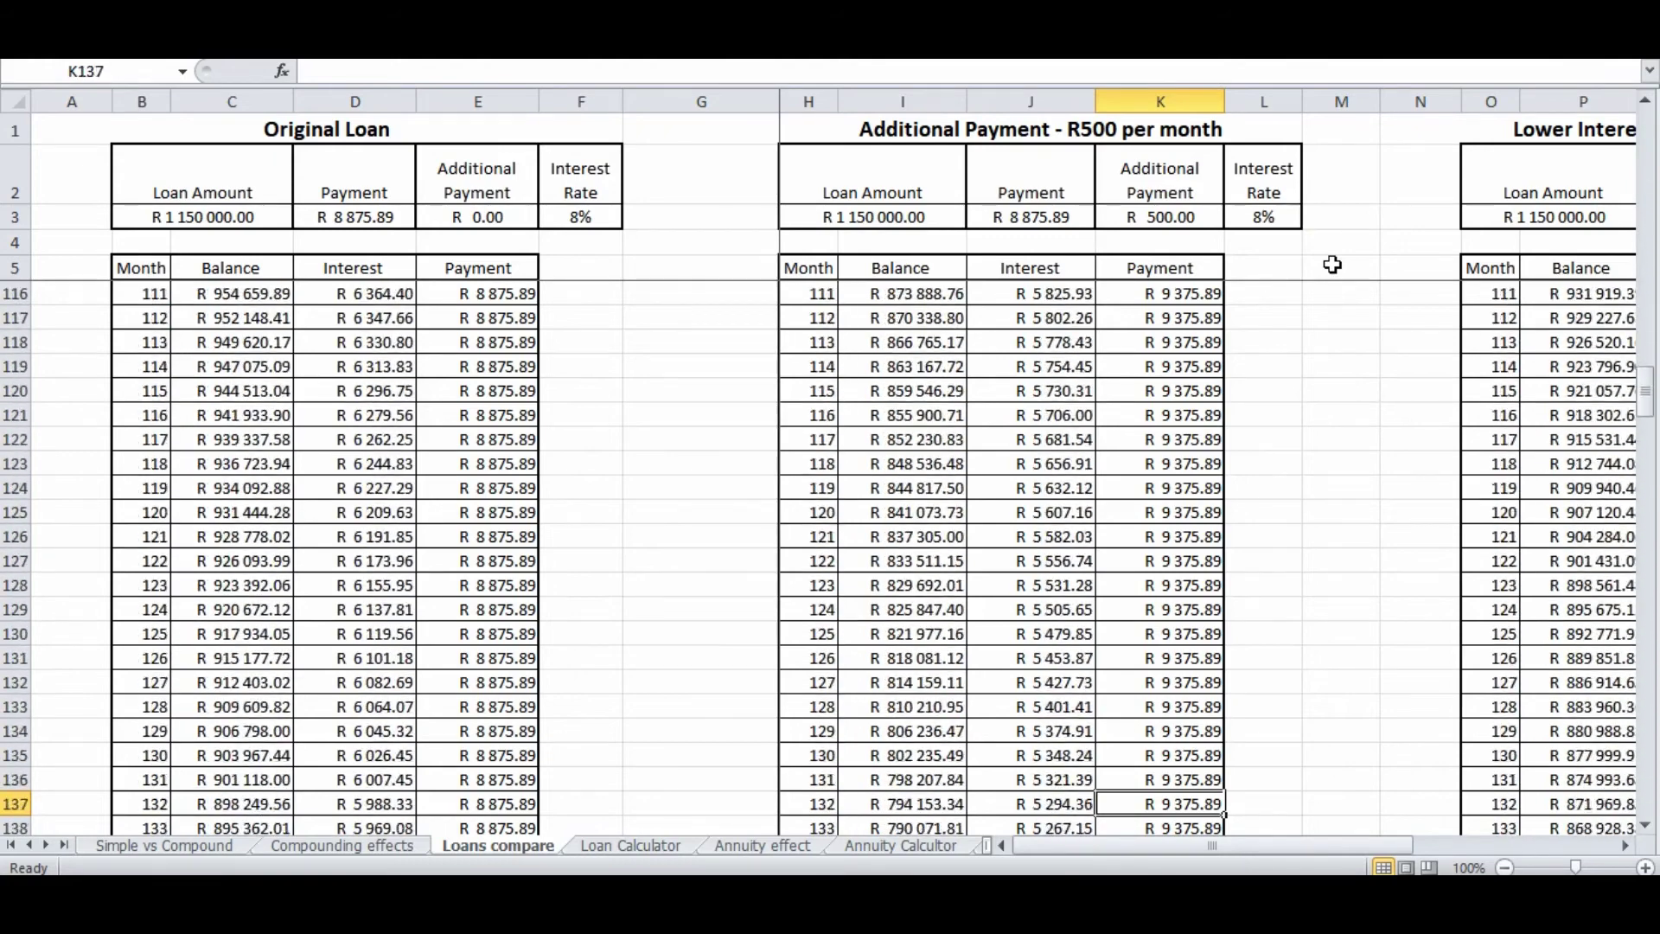
key("Down")
key("Down")
key("Down")
key("Down")
key("Down")
key("Down")
key("Down")
key("Down")
key("Down")
key("Down")
key("Down")
key("Down")
key("Down")
key("Down")
key("Down")
key("Down")
key("Down")
key("Down")
key("Down")
key("Down")
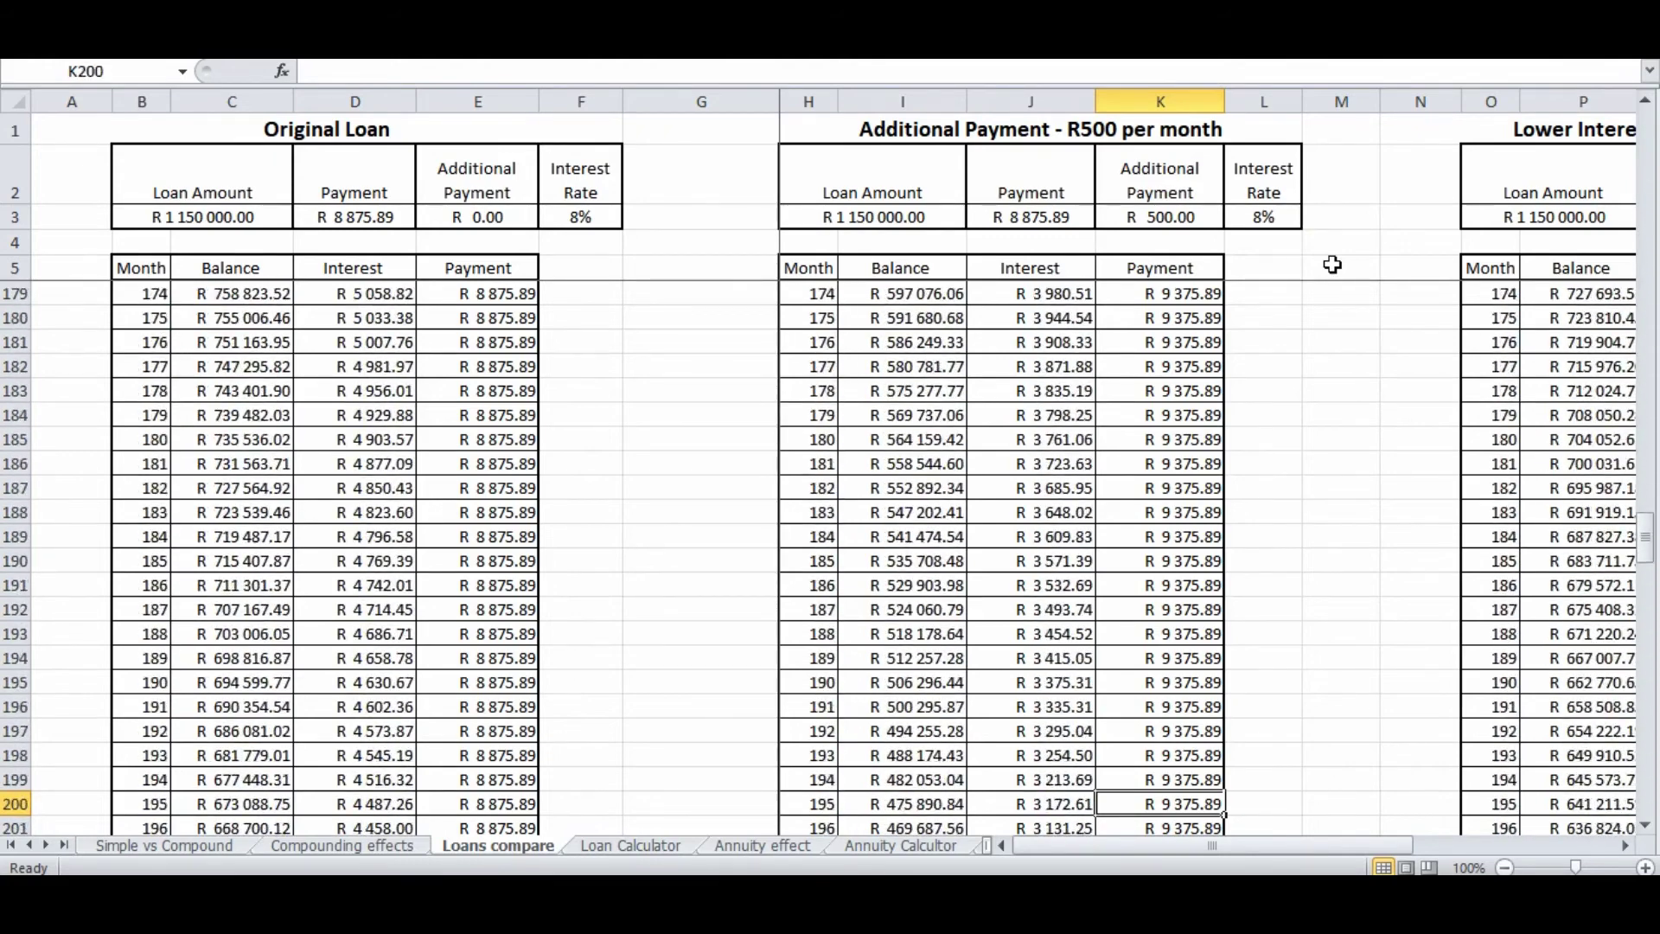
key("Down")
key("Down")
key("Down")
key("Down")
key("Down")
key("Down")
key("Down")
key("Down")
key("Down")
key("Down")
key("Down")
key("Down")
key("Down")
key("Down")
key("Down")
key("Down")
key("Down")
key("Down")
key("Down")
key("Down")
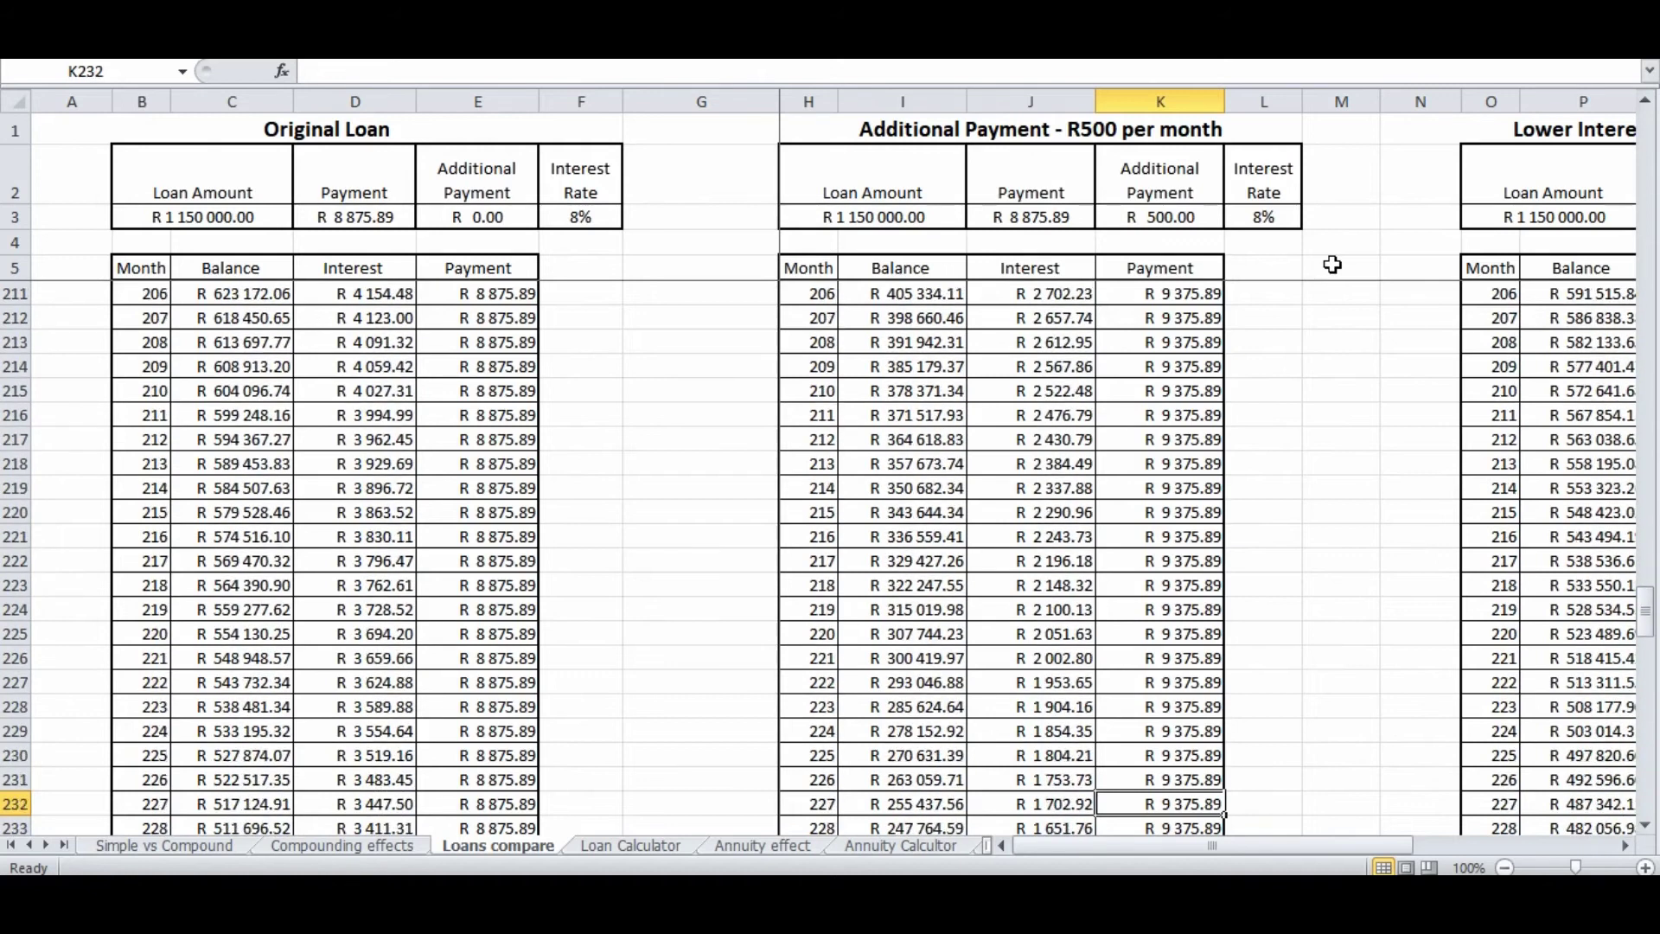
key("Down")
key("Down")
key("Down")
key("Down")
key("Down")
key("Down")
key("Down")
key("Down")
key("Down")
key("Down")
key("Down")
key("Down")
key("Down")
key("Down")
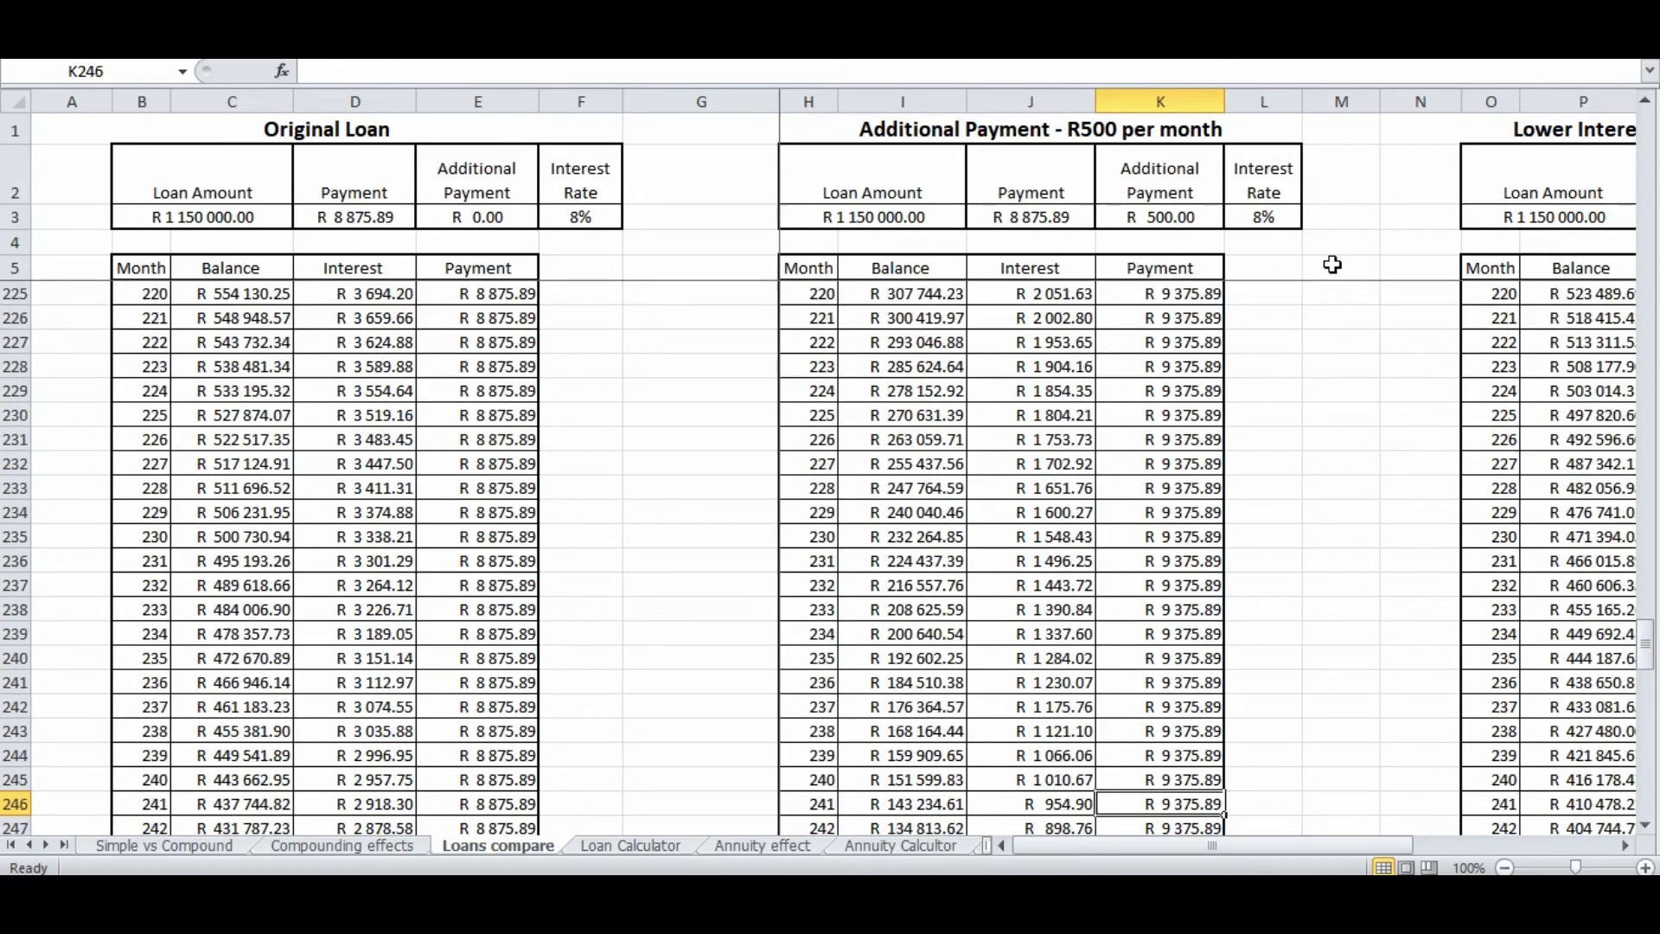
key("Down")
key("Down")
key("Down")
key("Down")
key("Down")
key("Down")
key("Down")
key("Down")
key("Down")
key("Down")
key("Down")
key("Down")
key("Down")
key("Down")
key("Down")
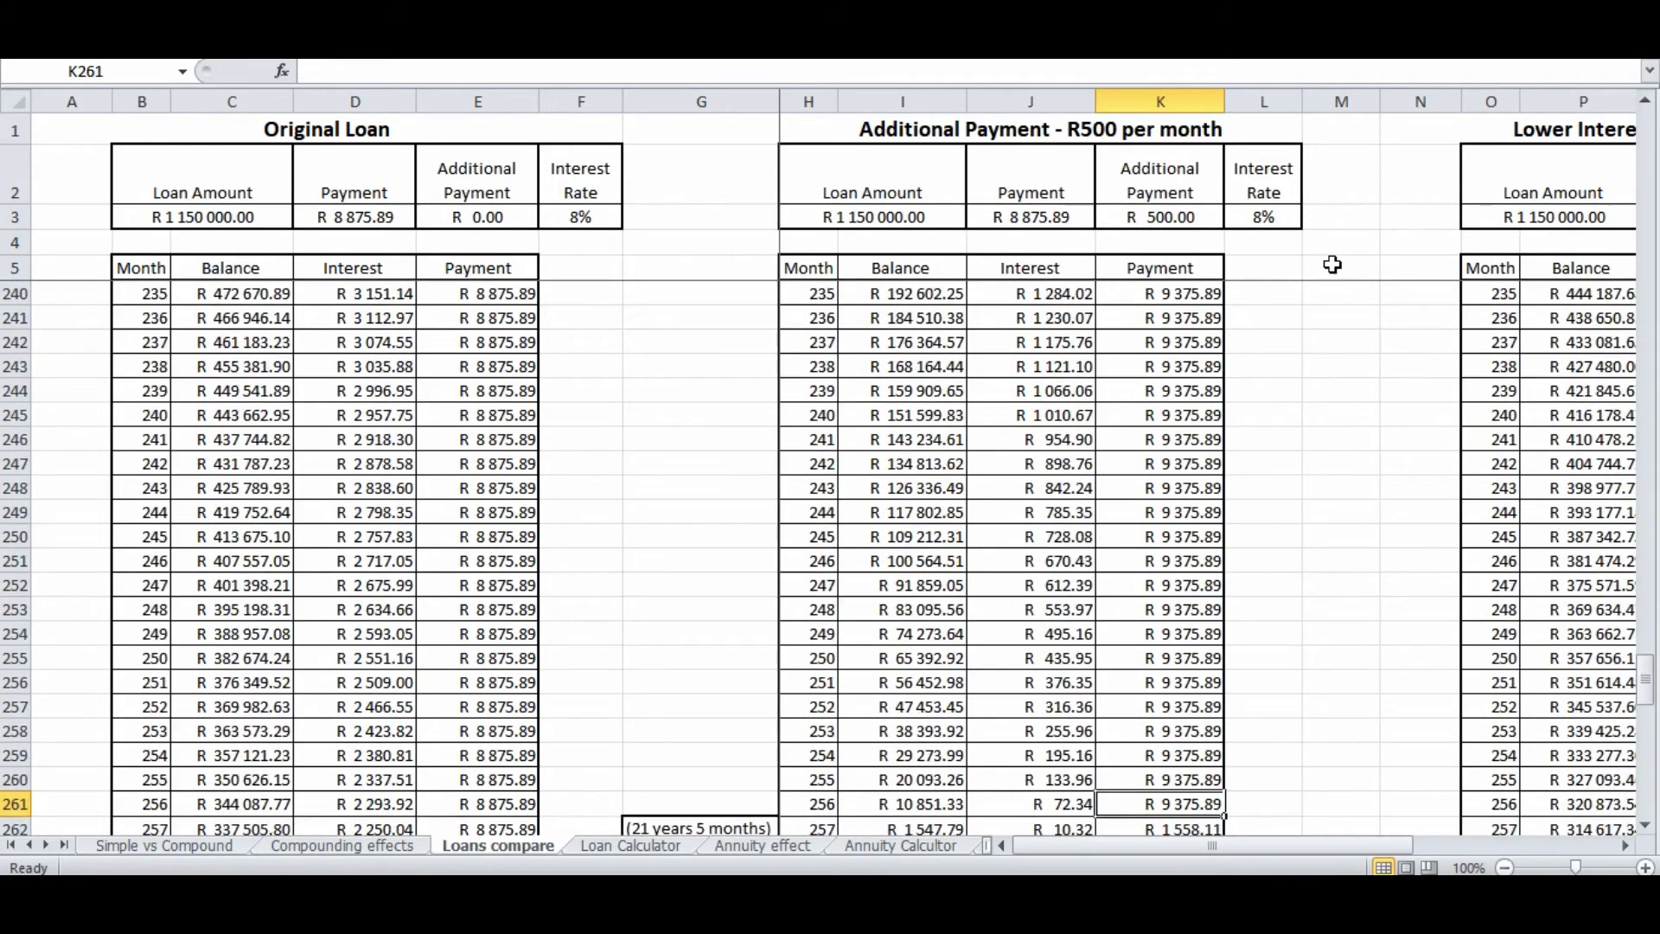
key("Down")
key("Down")
key("Down")
key("Down")
key("Down")
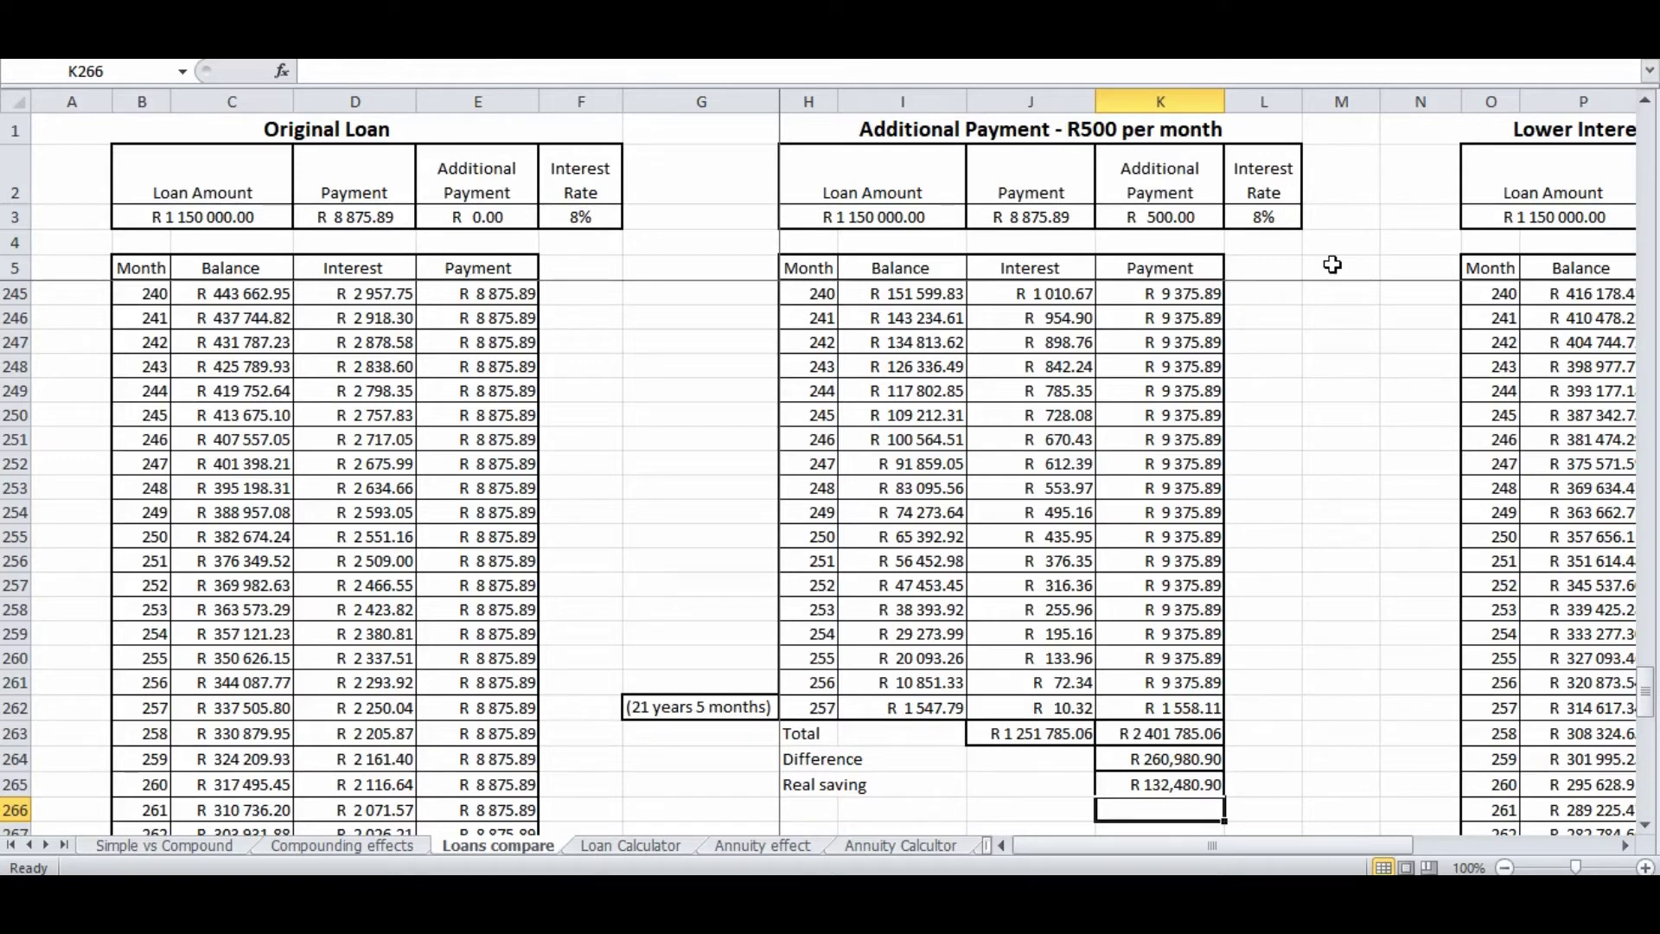
- Review the final payment of R 1 558.11, last interest and final balance of R 1 547.79
key("Up")
key("Up")
key("Up")
key("Up")
key("Up")
key("Down")
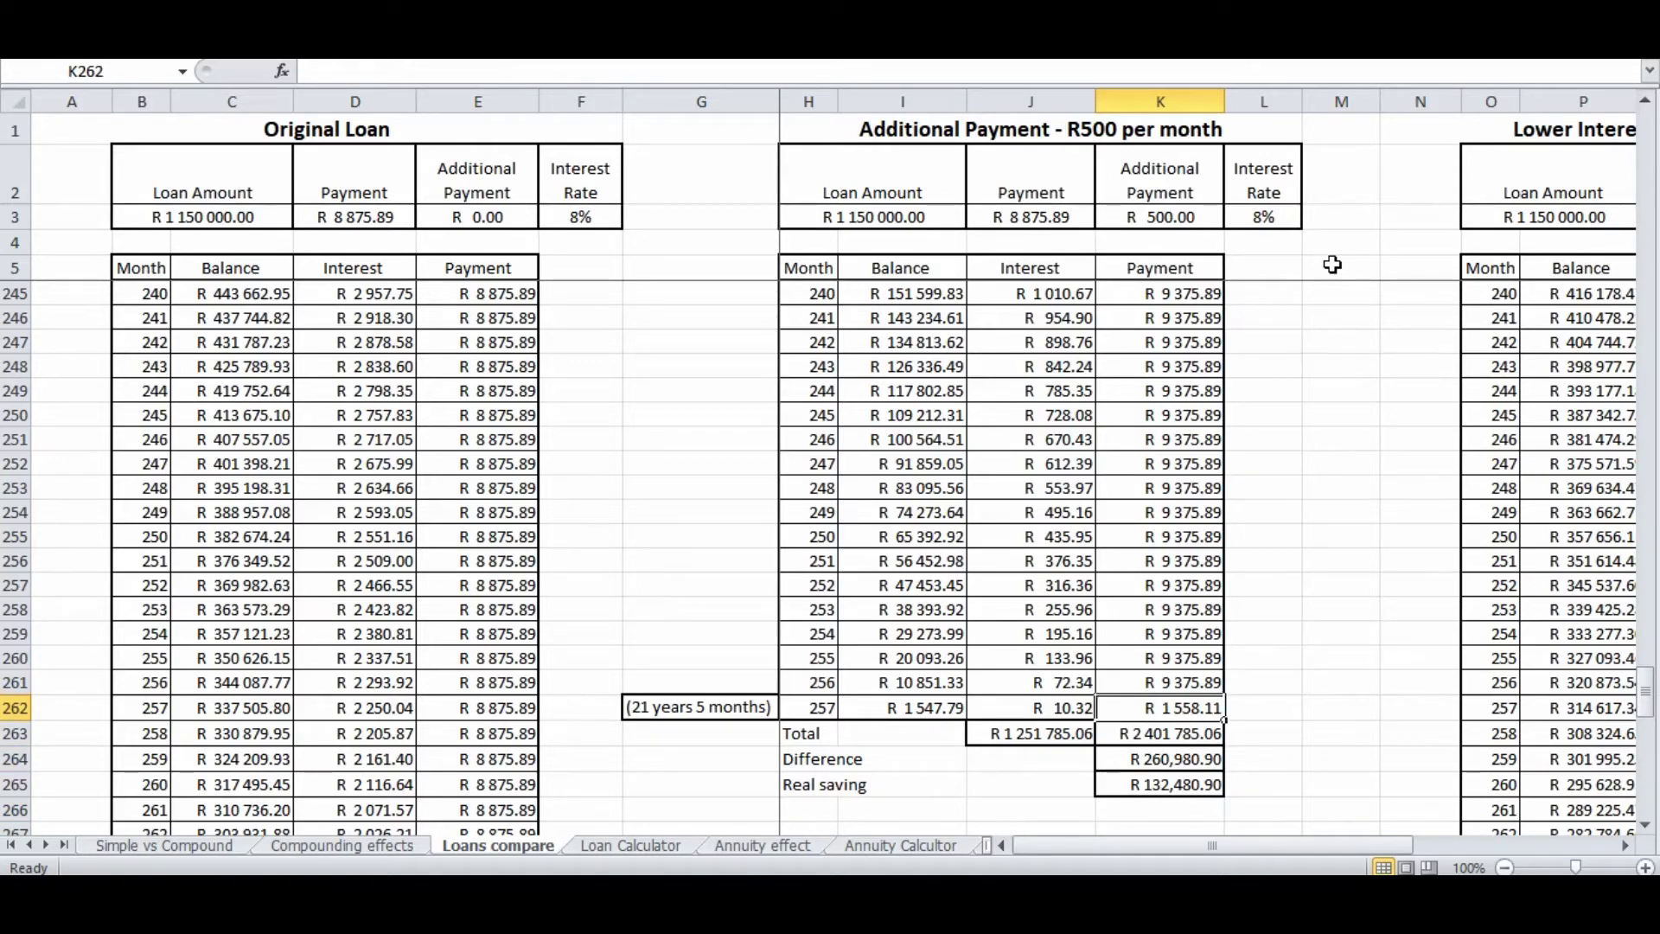
key("Left")
key("Right")
key("Up")
key("Down")
key("Left")
key("Left")
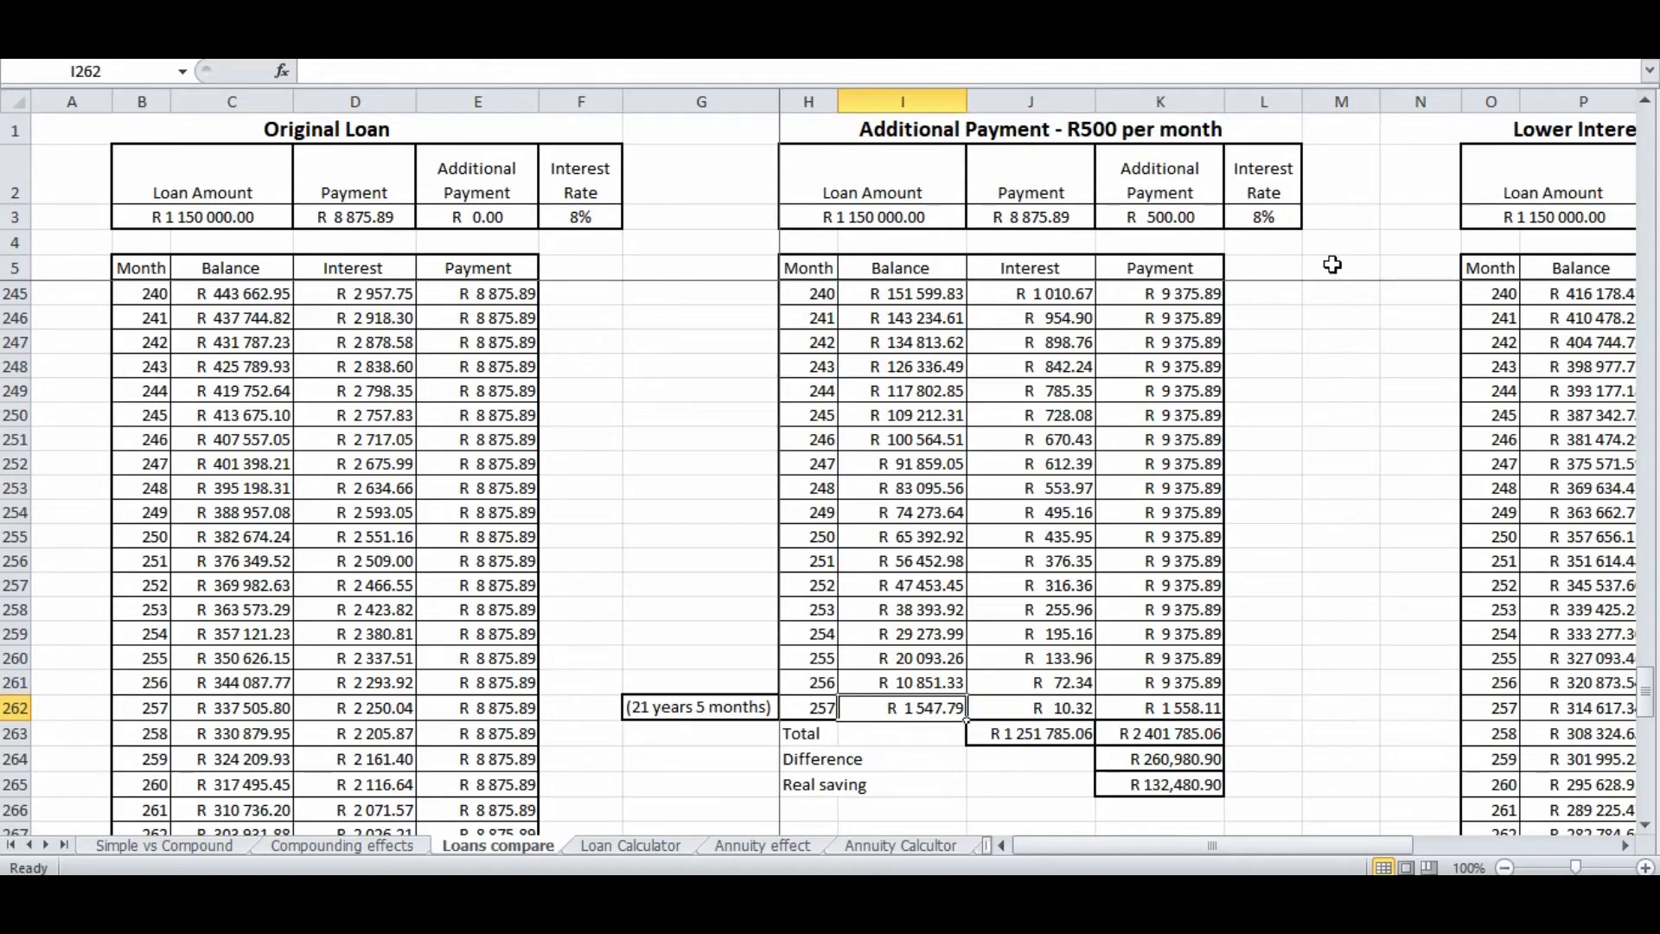
key("Right")
key("Left")
key("Left")
key("Left")
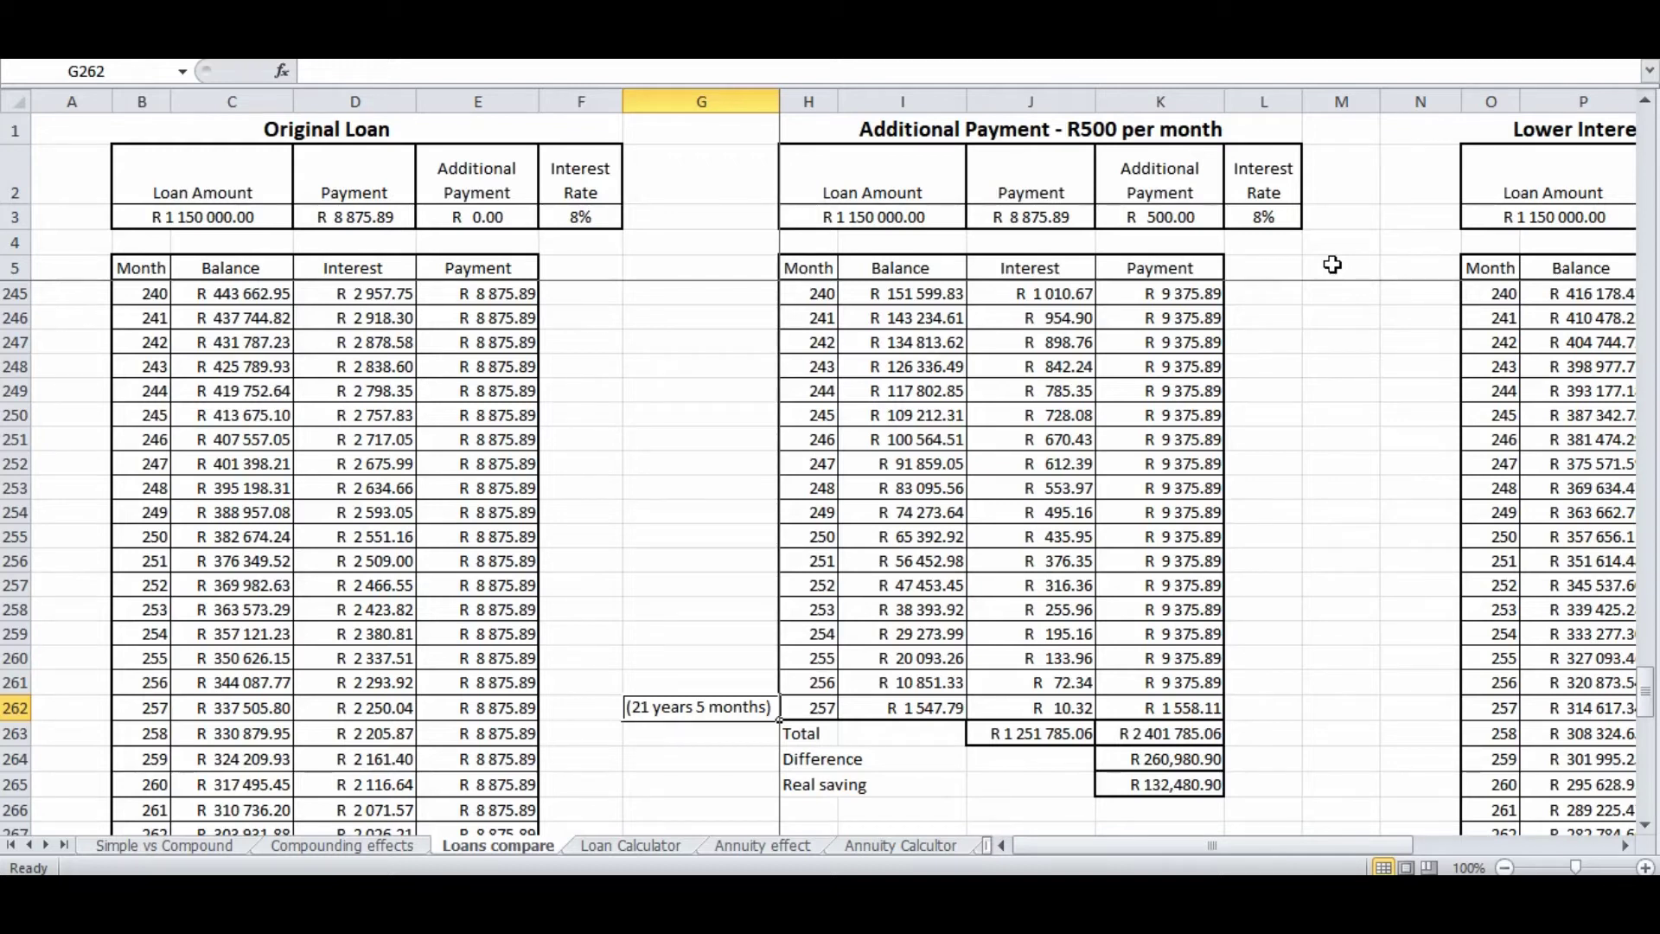
key("Right")
key("Right")
key("Right")
key("Right")
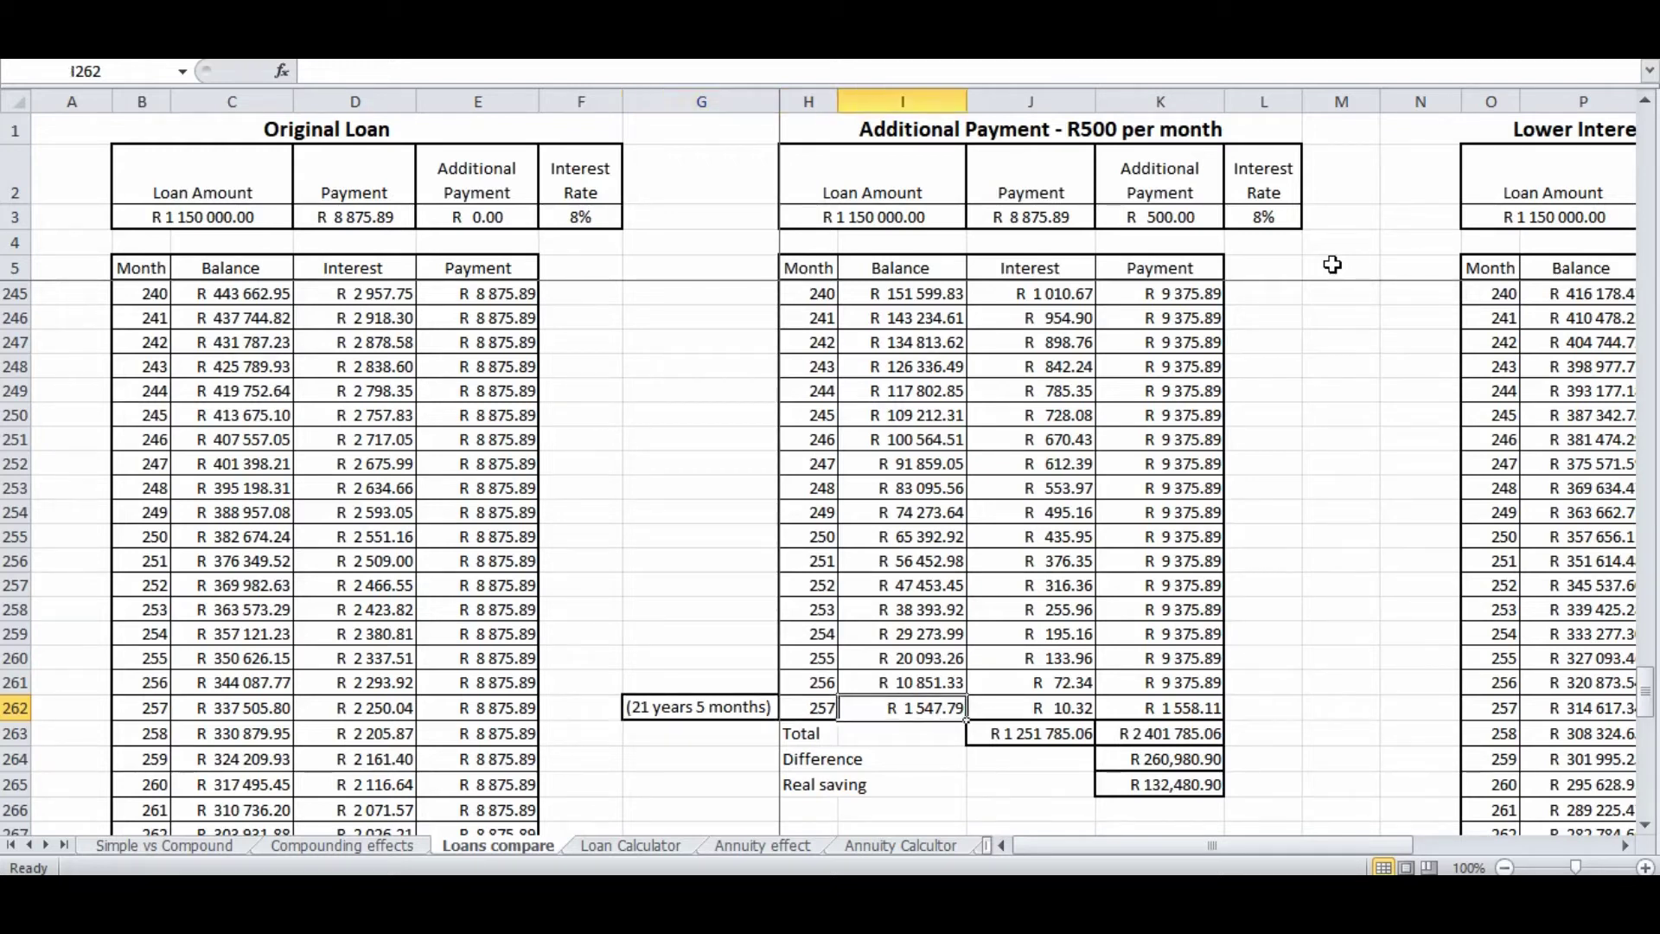
- Check the R 260,980.90 Difference and R 132,480.90 Real saving, then page back to the top
key("Down")
key("Down")
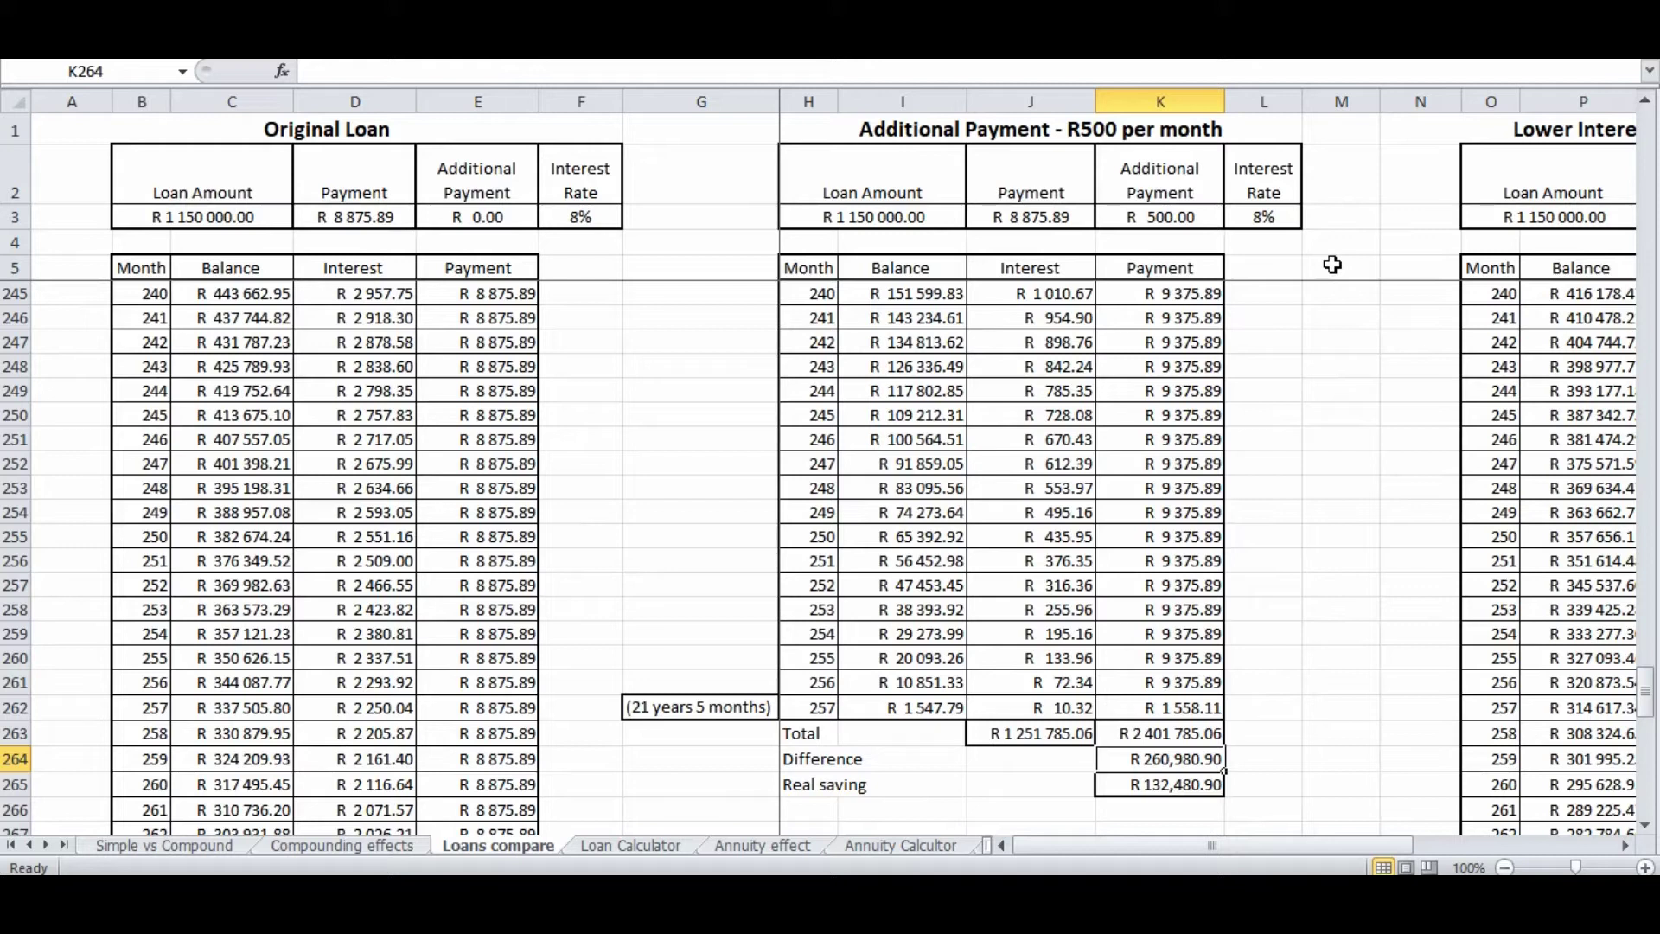
key("Return")
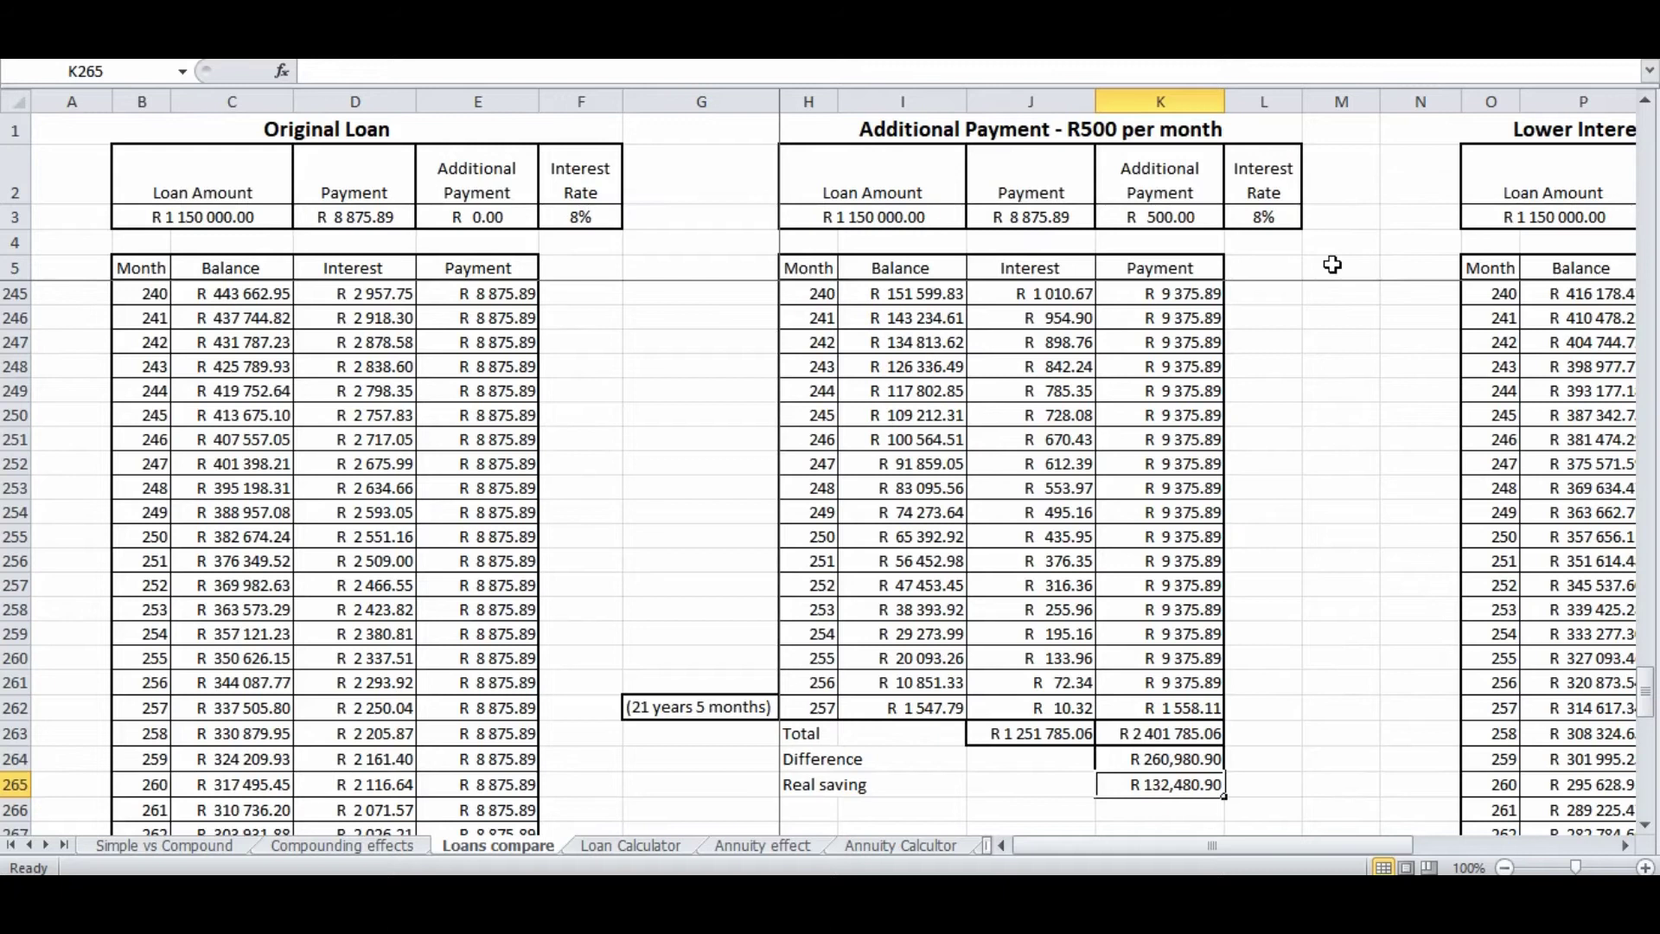
key("Page_Up")
key("Page_Up")
key("Page_Up")
key("Page_Up")
key("Page_Up")
key("Page_Up")
key("Page_Up")
key("Page_Up")
key("Page_Up")
key("Page_Up")
key("Page_Up")
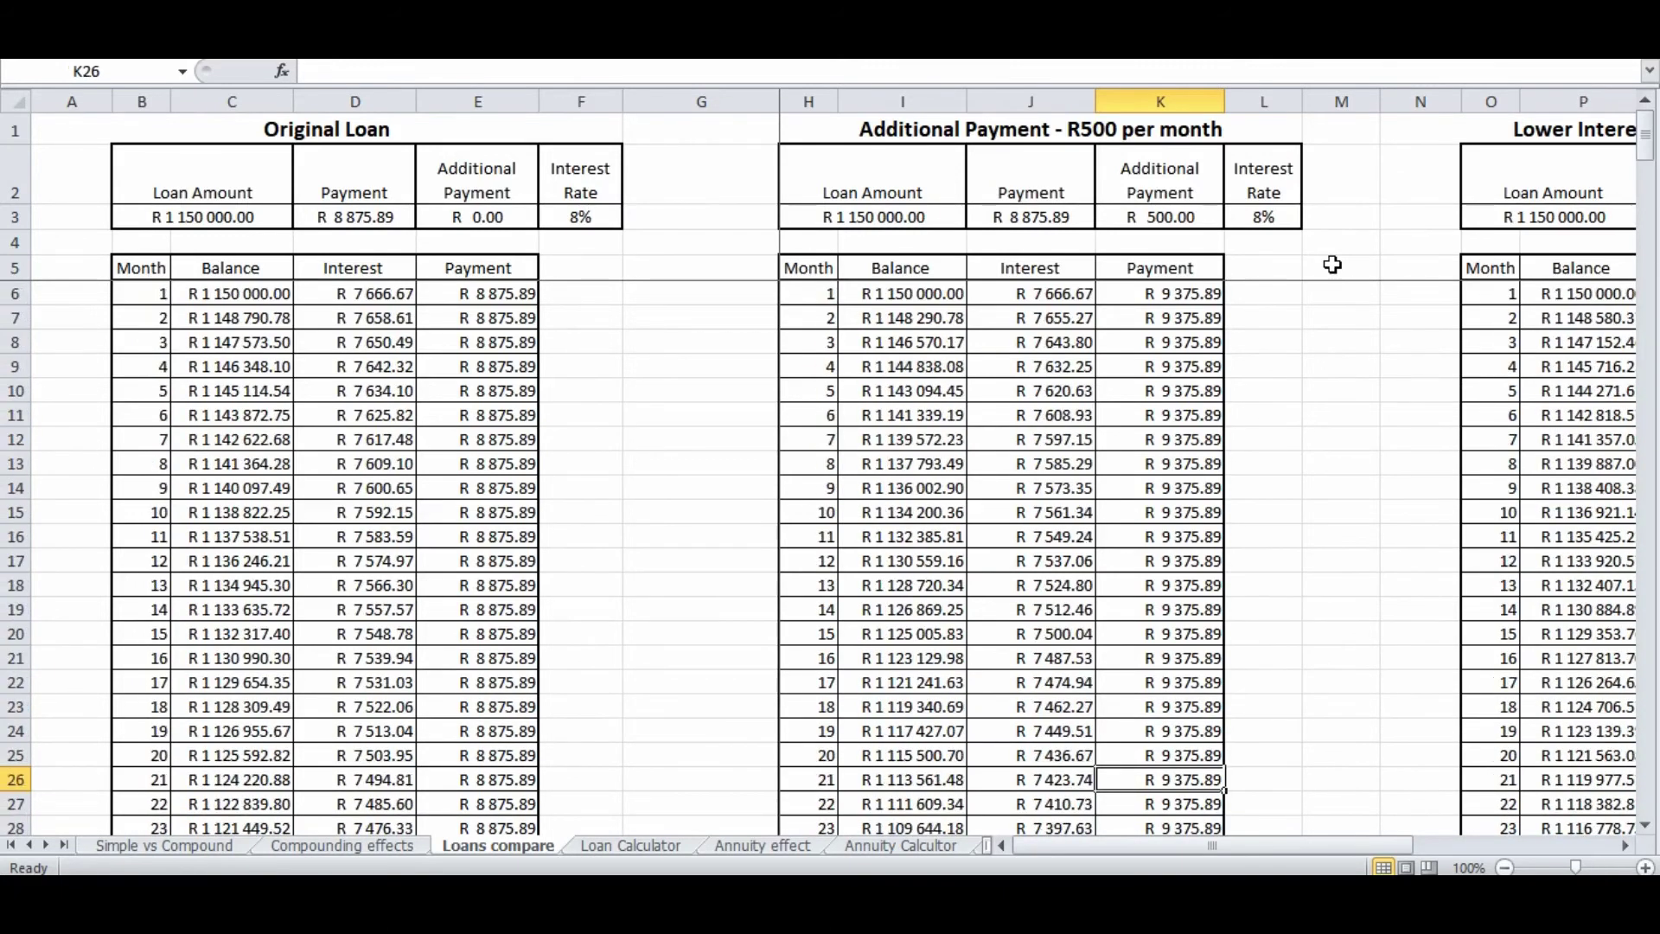
- Scroll right to reveal the Lower Interest Rate - 1% reduction table
left_click(1625, 848)
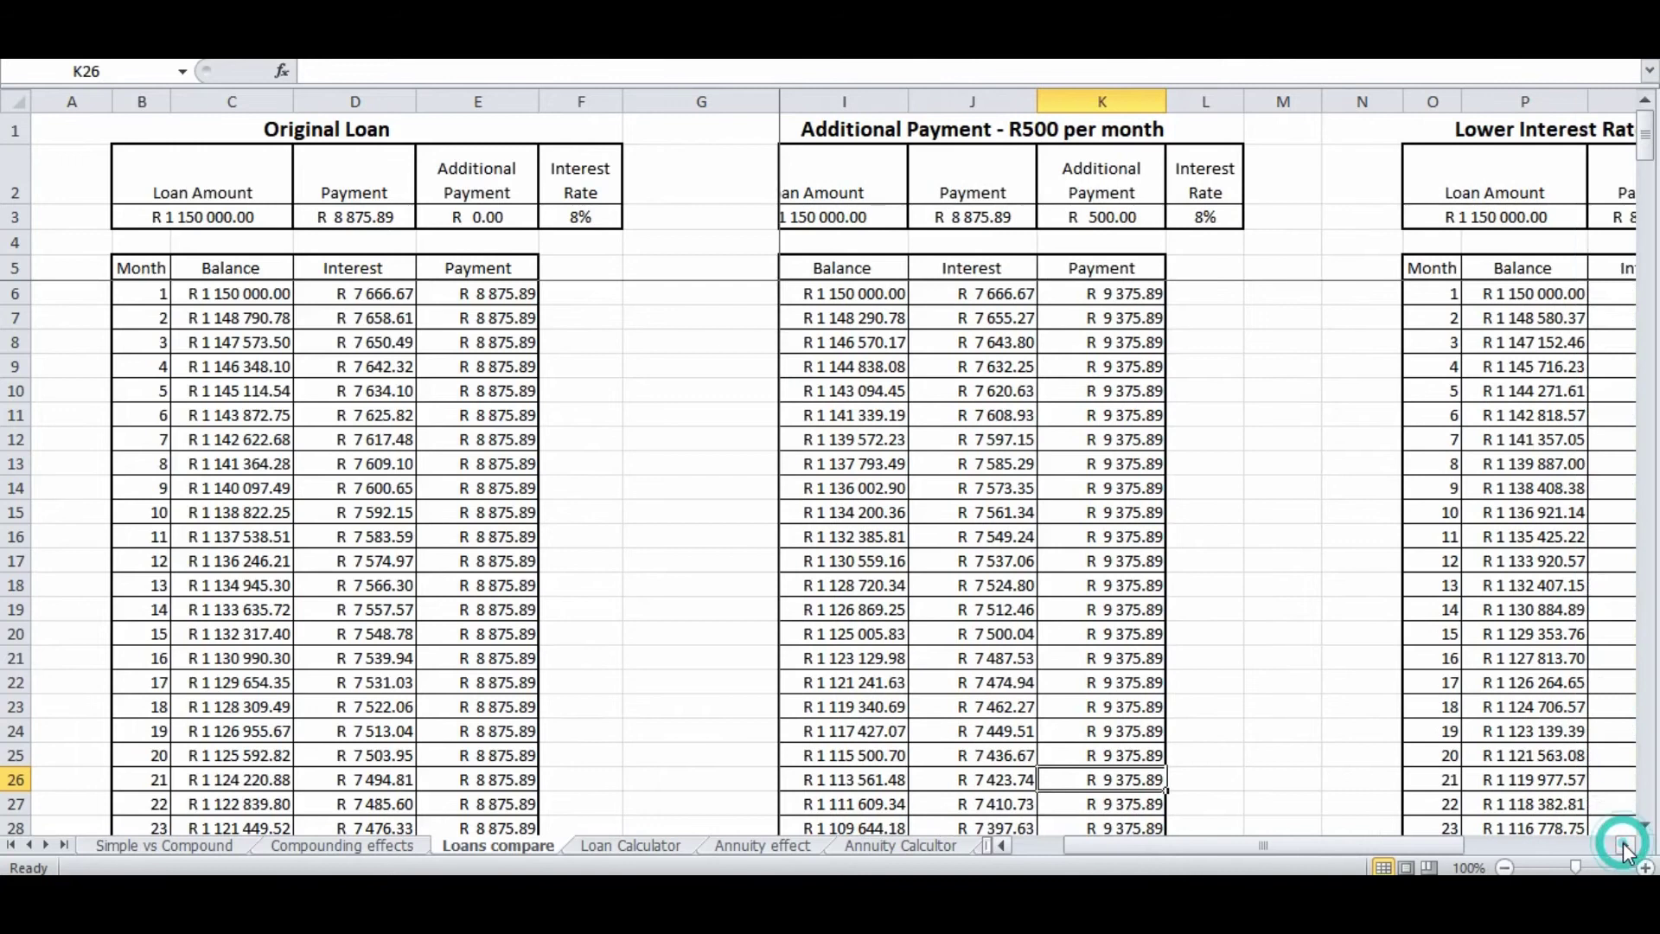
left_click(1625, 848)
double_click(1625, 847)
left_click(1626, 847)
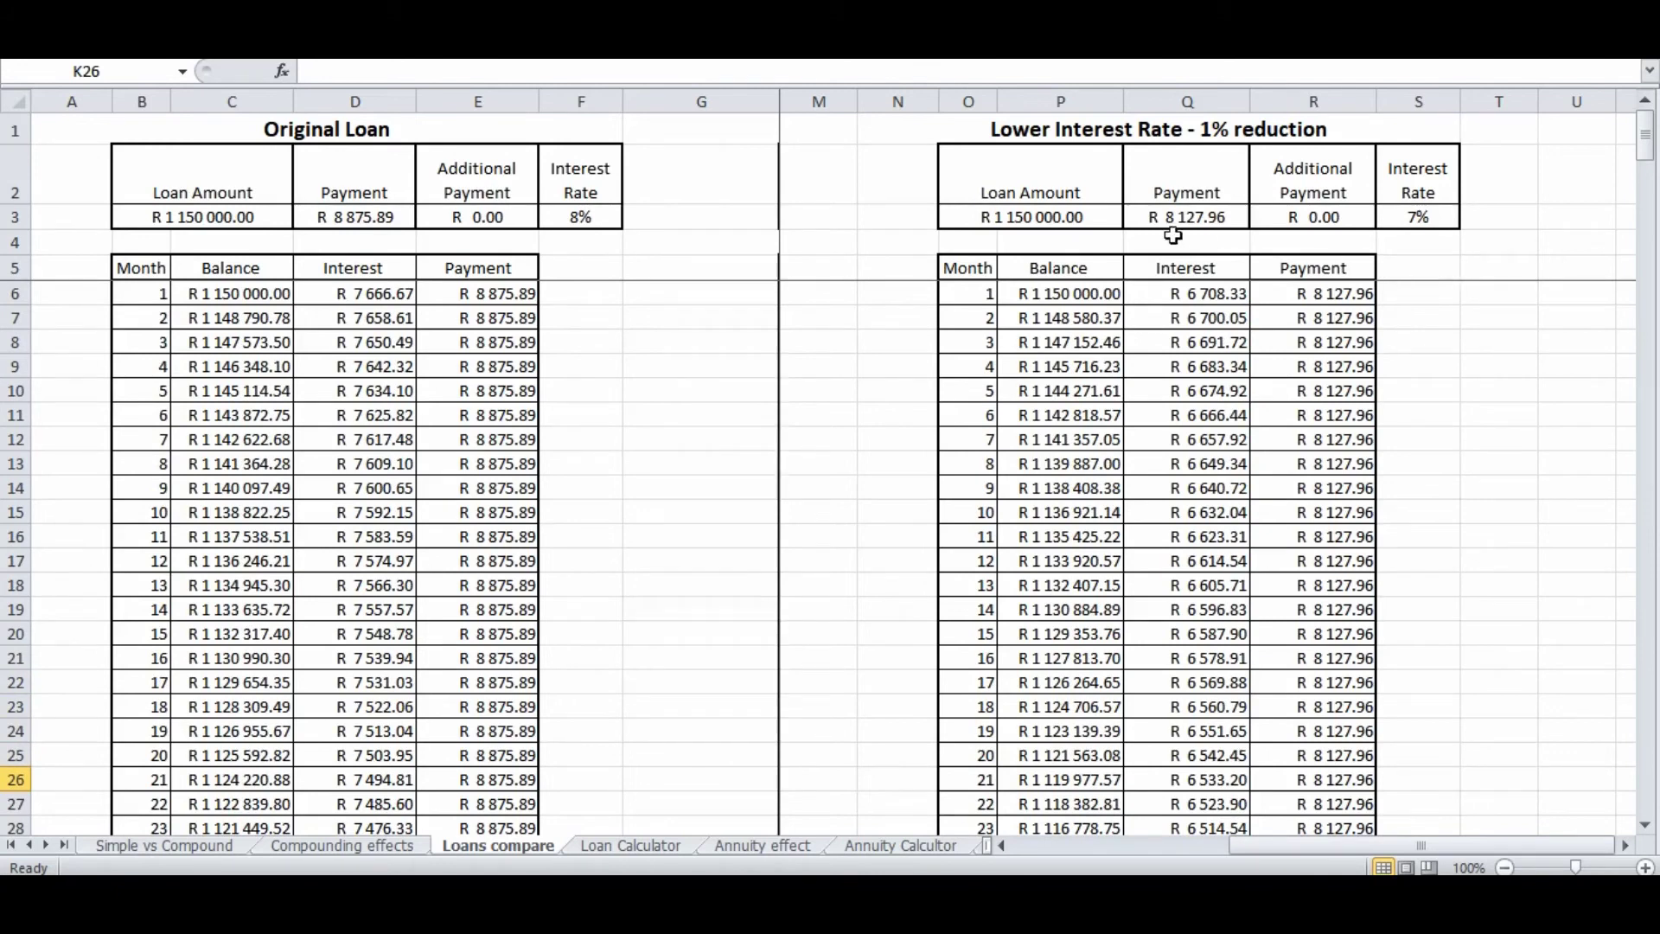
- Check the lower-rate R 8 127.96 payment and month 2 interest, then page toward the totals
left_click(1210, 216)
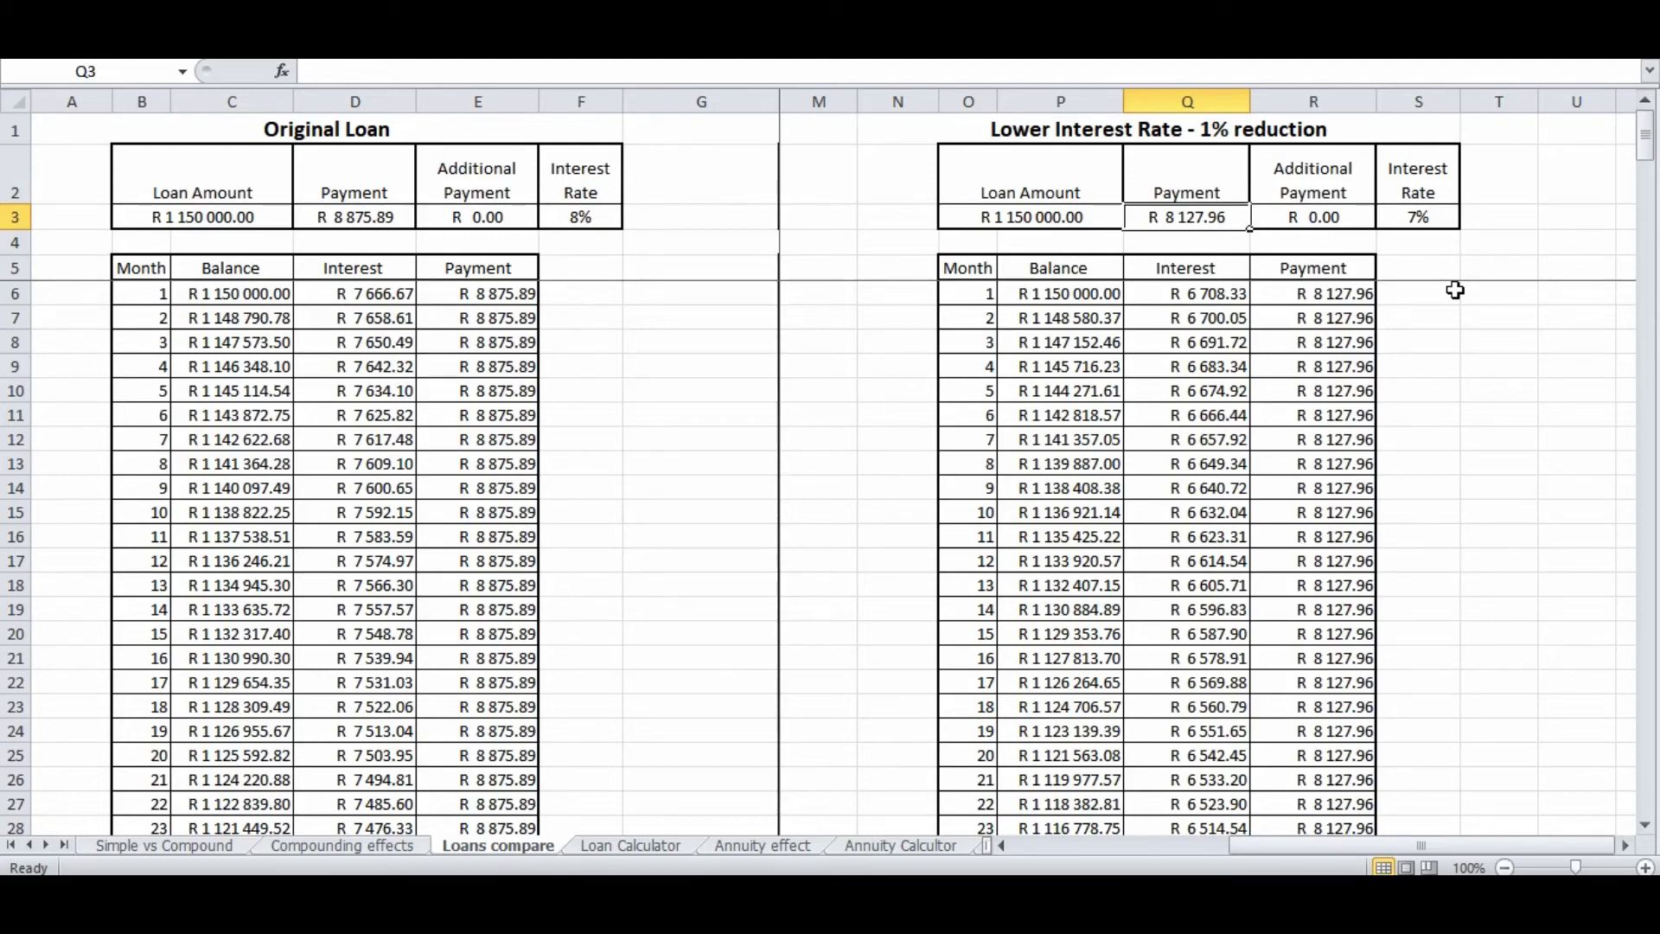
left_click(1244, 319)
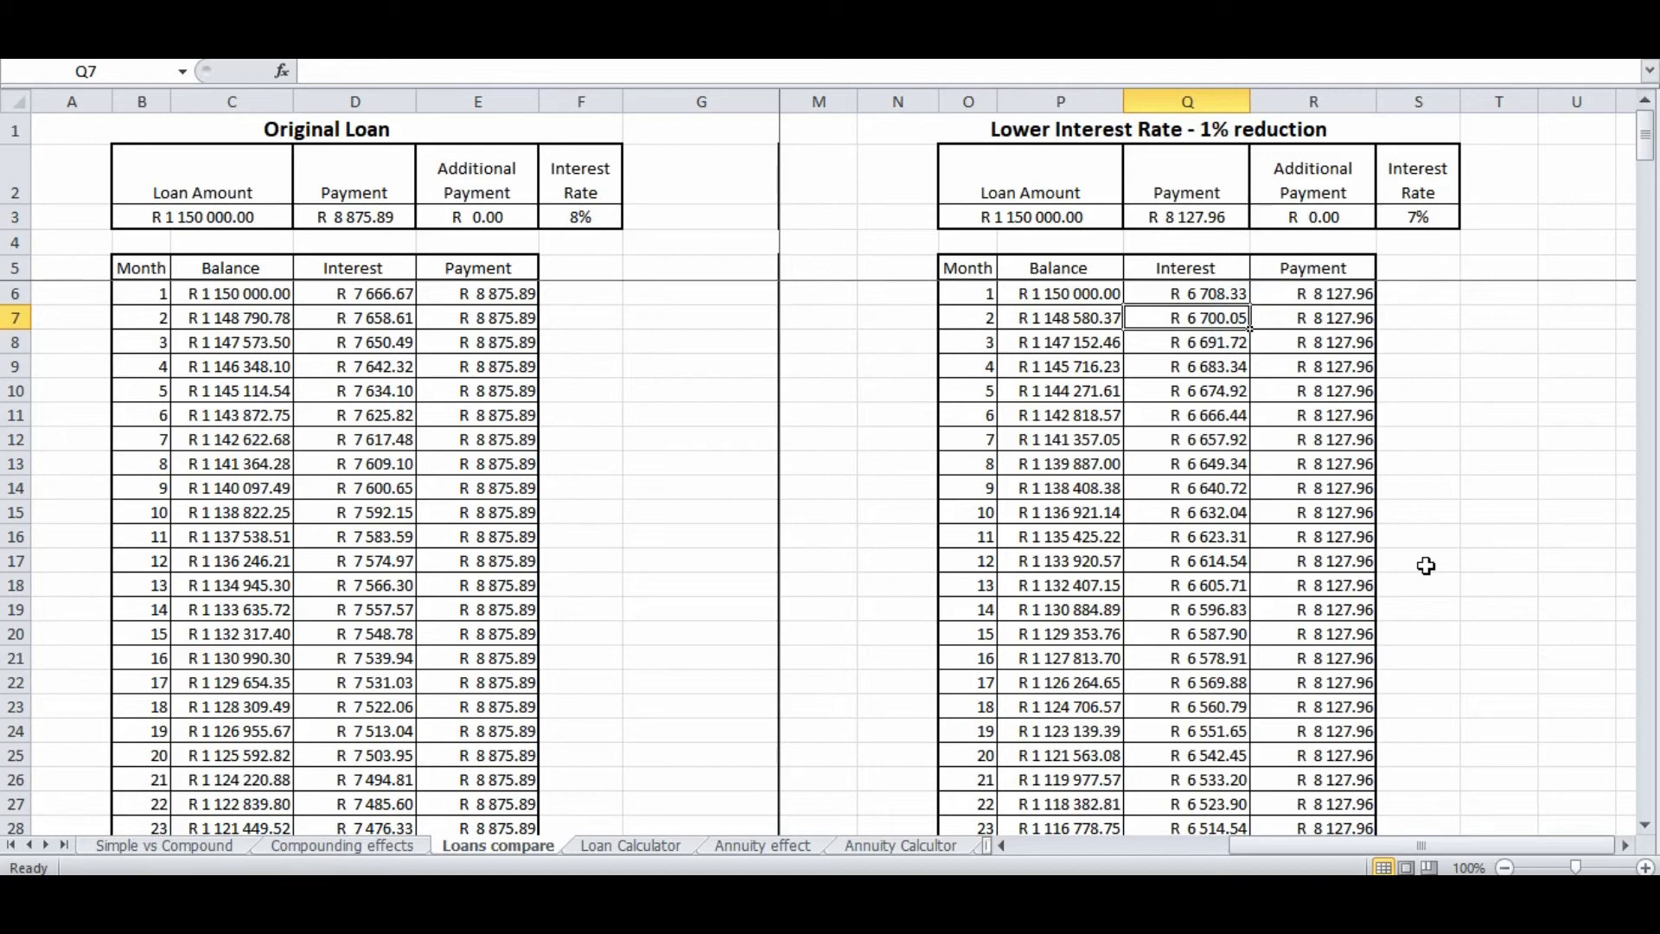
key("Page_Down")
key("Page_Down")
key("Page_Down")
key("Page_Down")
key("Page_Down")
key("Page_Down")
key("Page_Down")
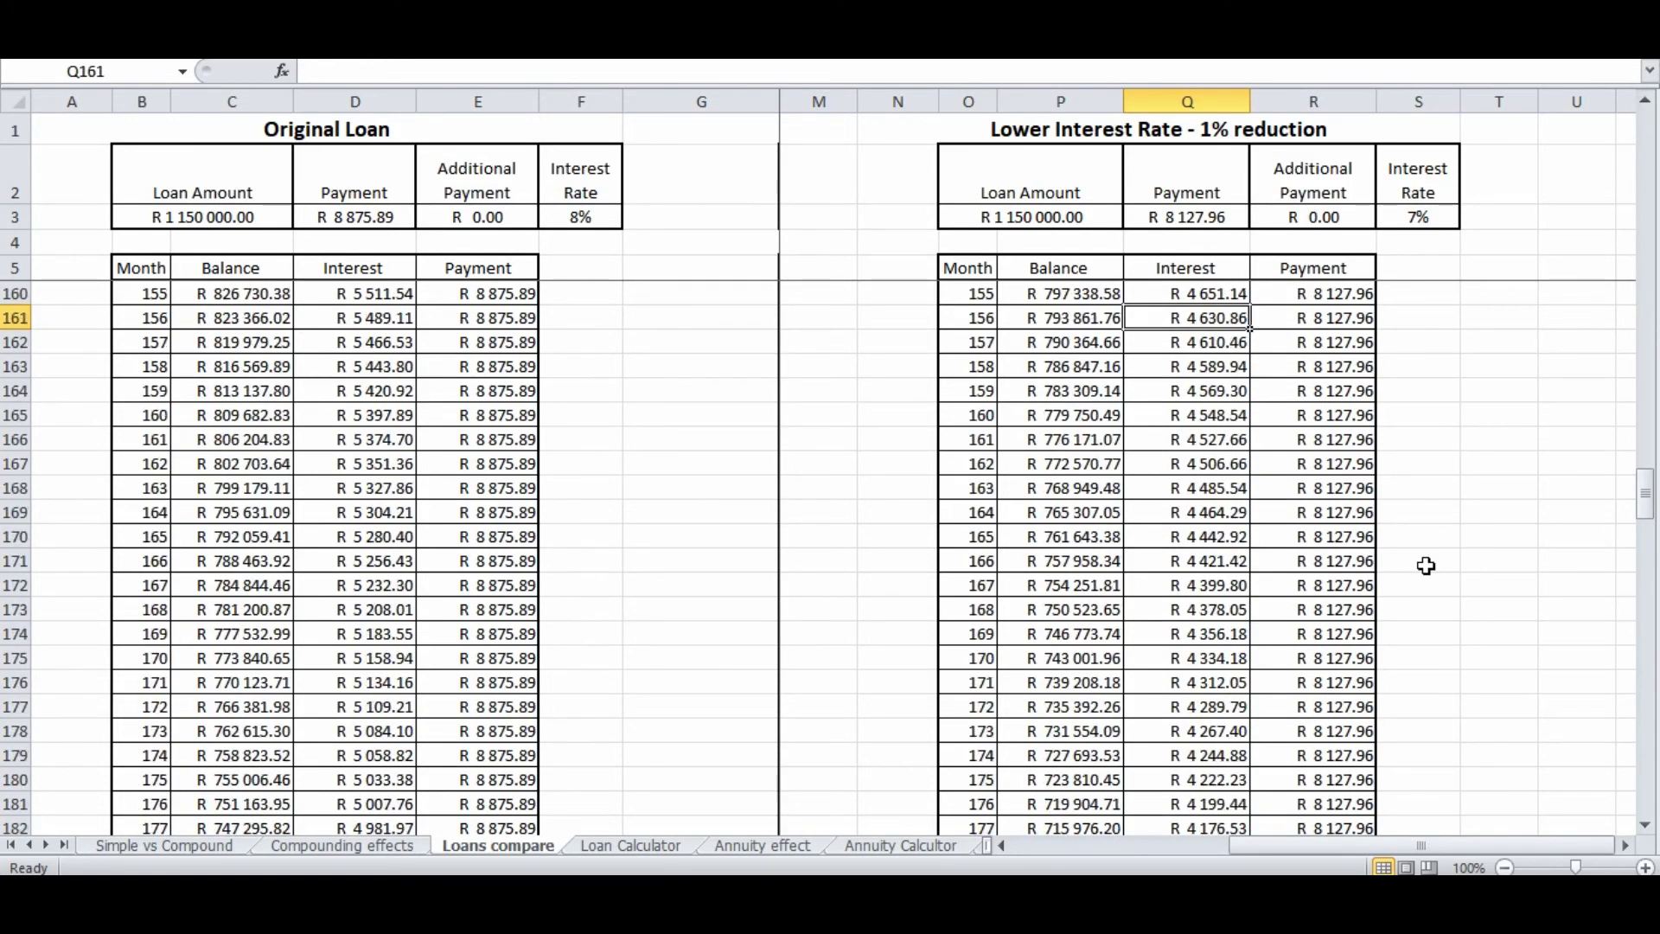
key("Page_Down")
key("Page_Down")
key("Page_Down")
key("Page_Down")
key("Page_Down")
key("Page_Down")
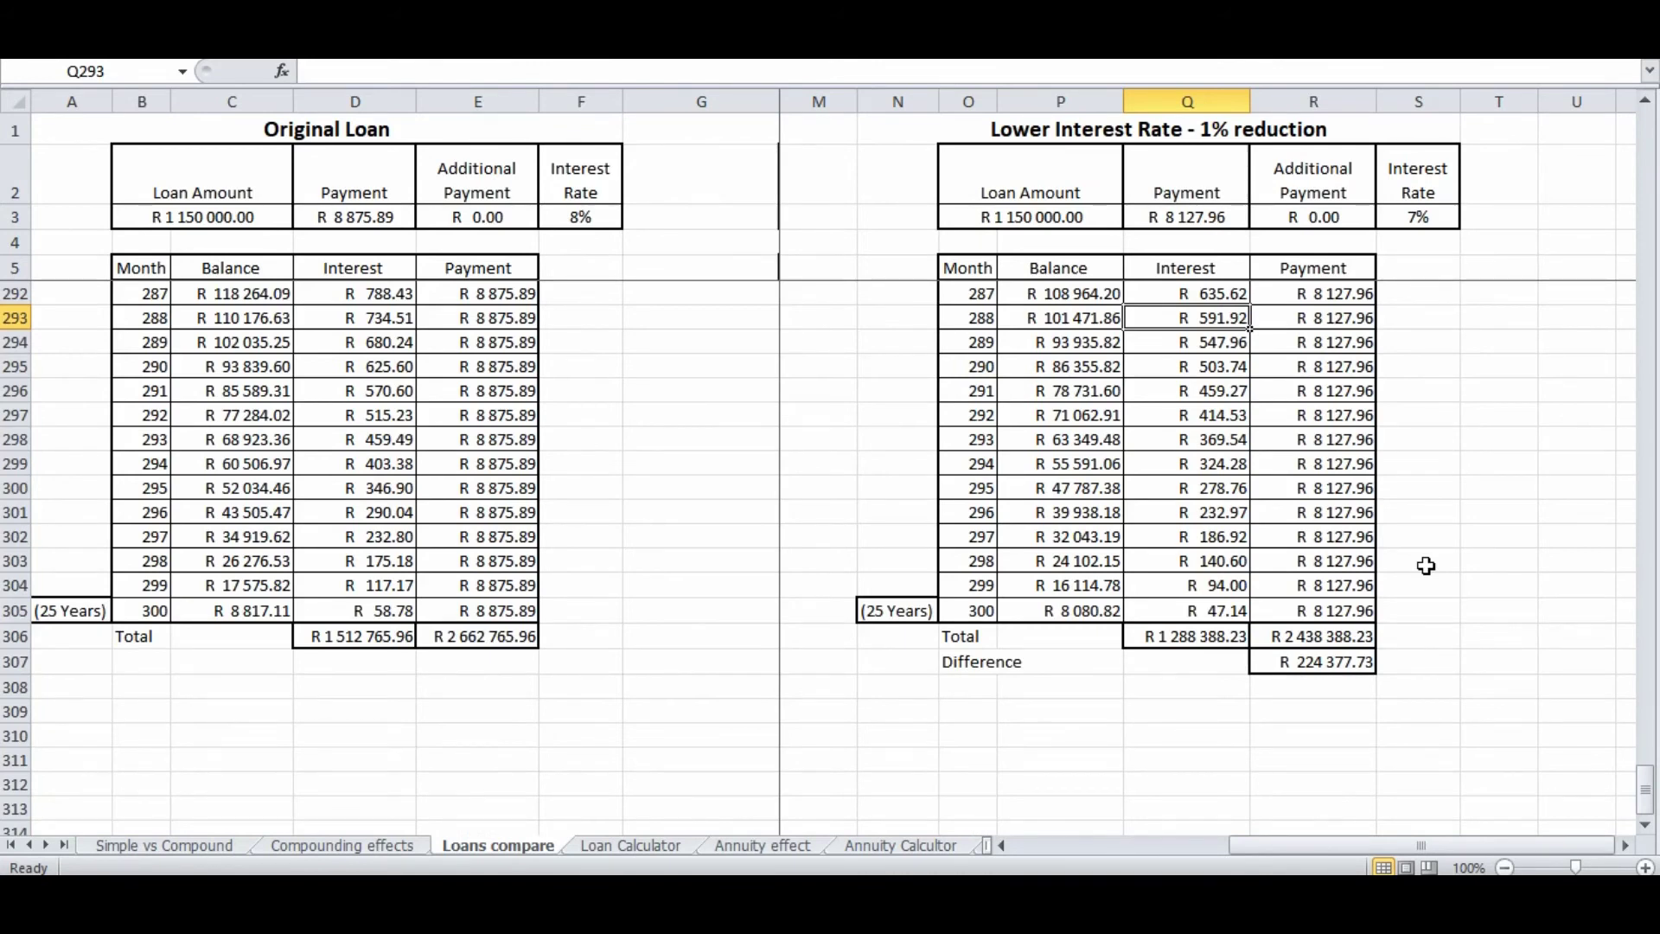
- Select the lower-rate loan's Difference of R 224 377.73
left_click(1345, 666)
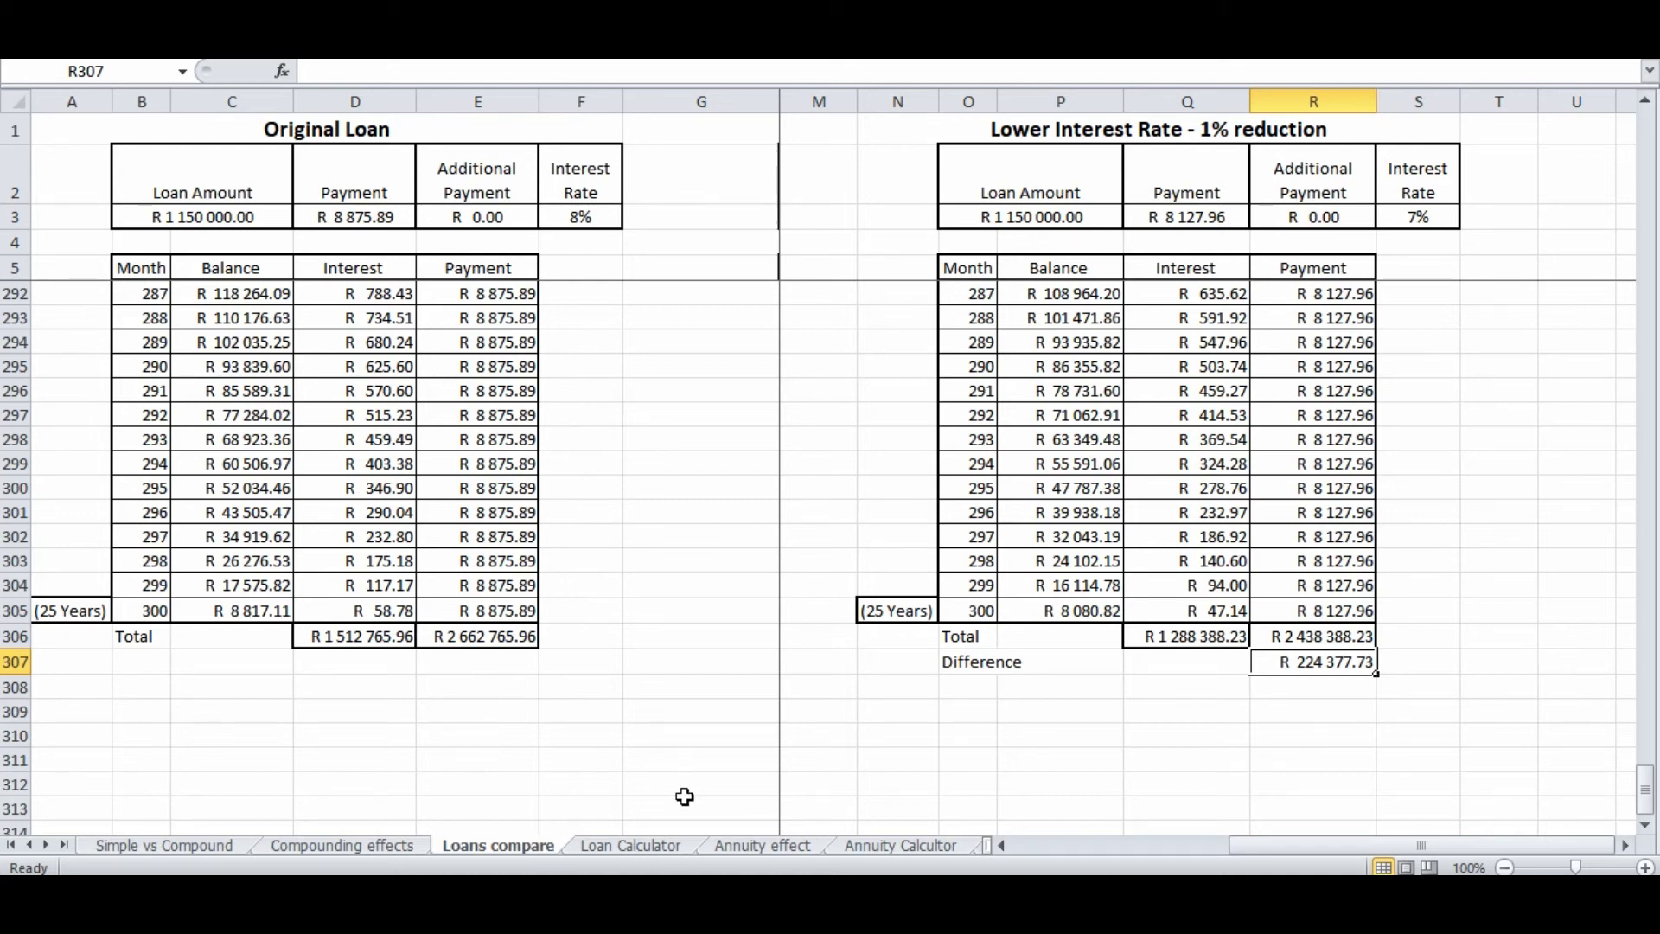
- Go to the Loan Calculator sheet and the Payment calculator's interest rate cell
left_click(641, 847)
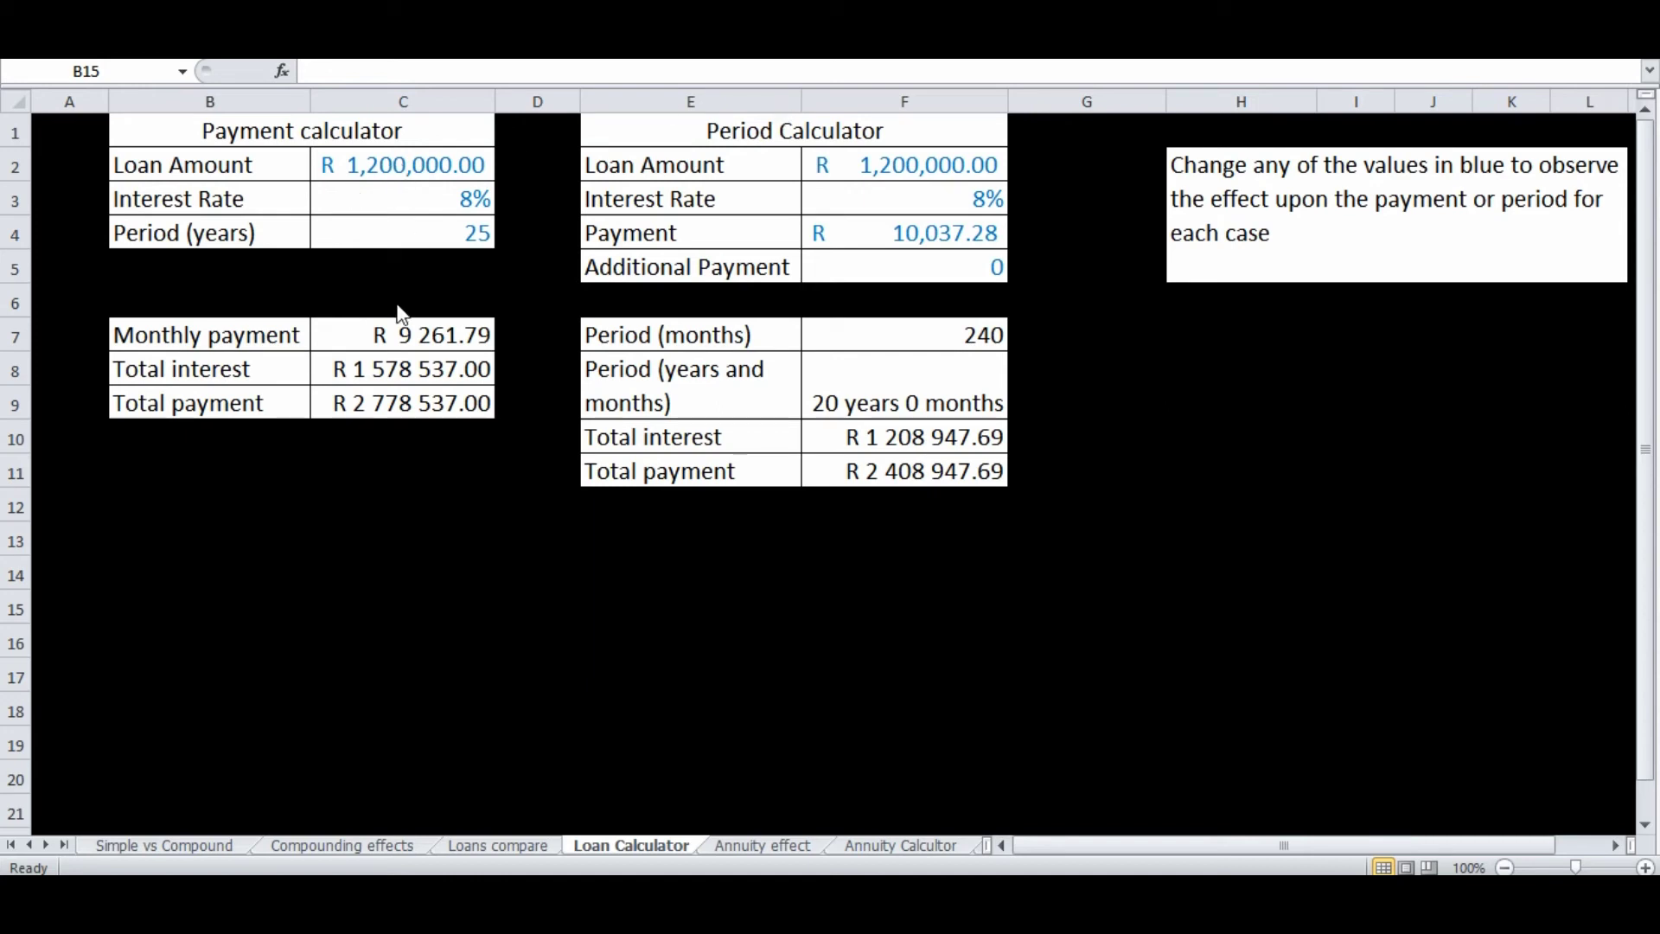
left_click(420, 165)
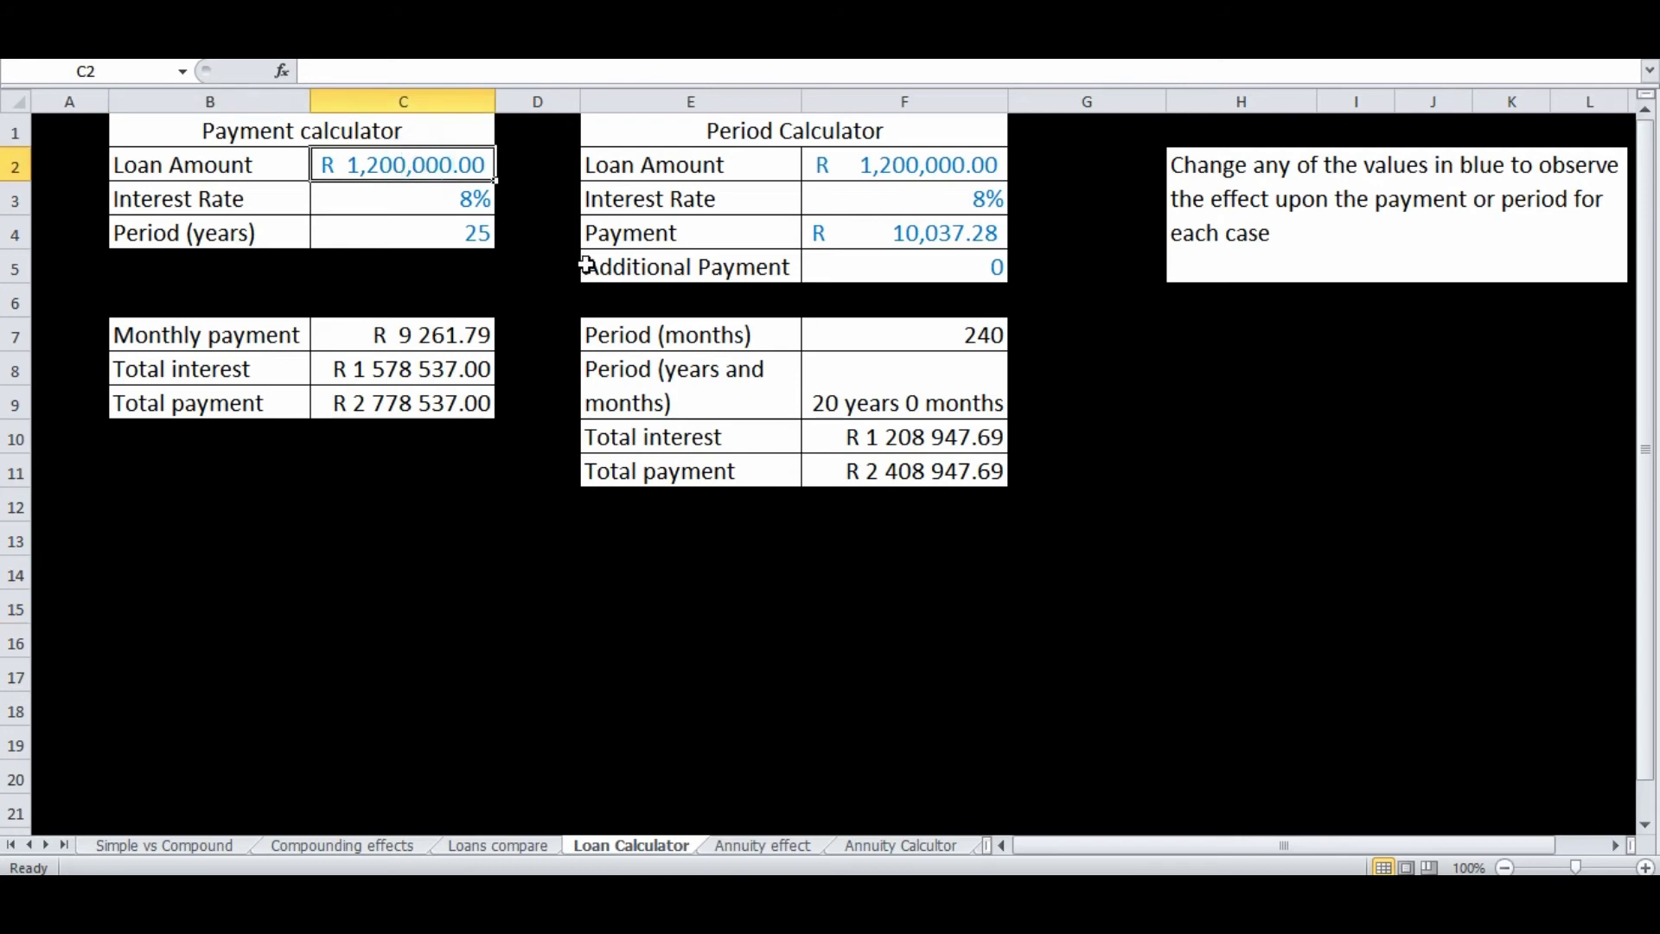
key("Down")
key("Down")
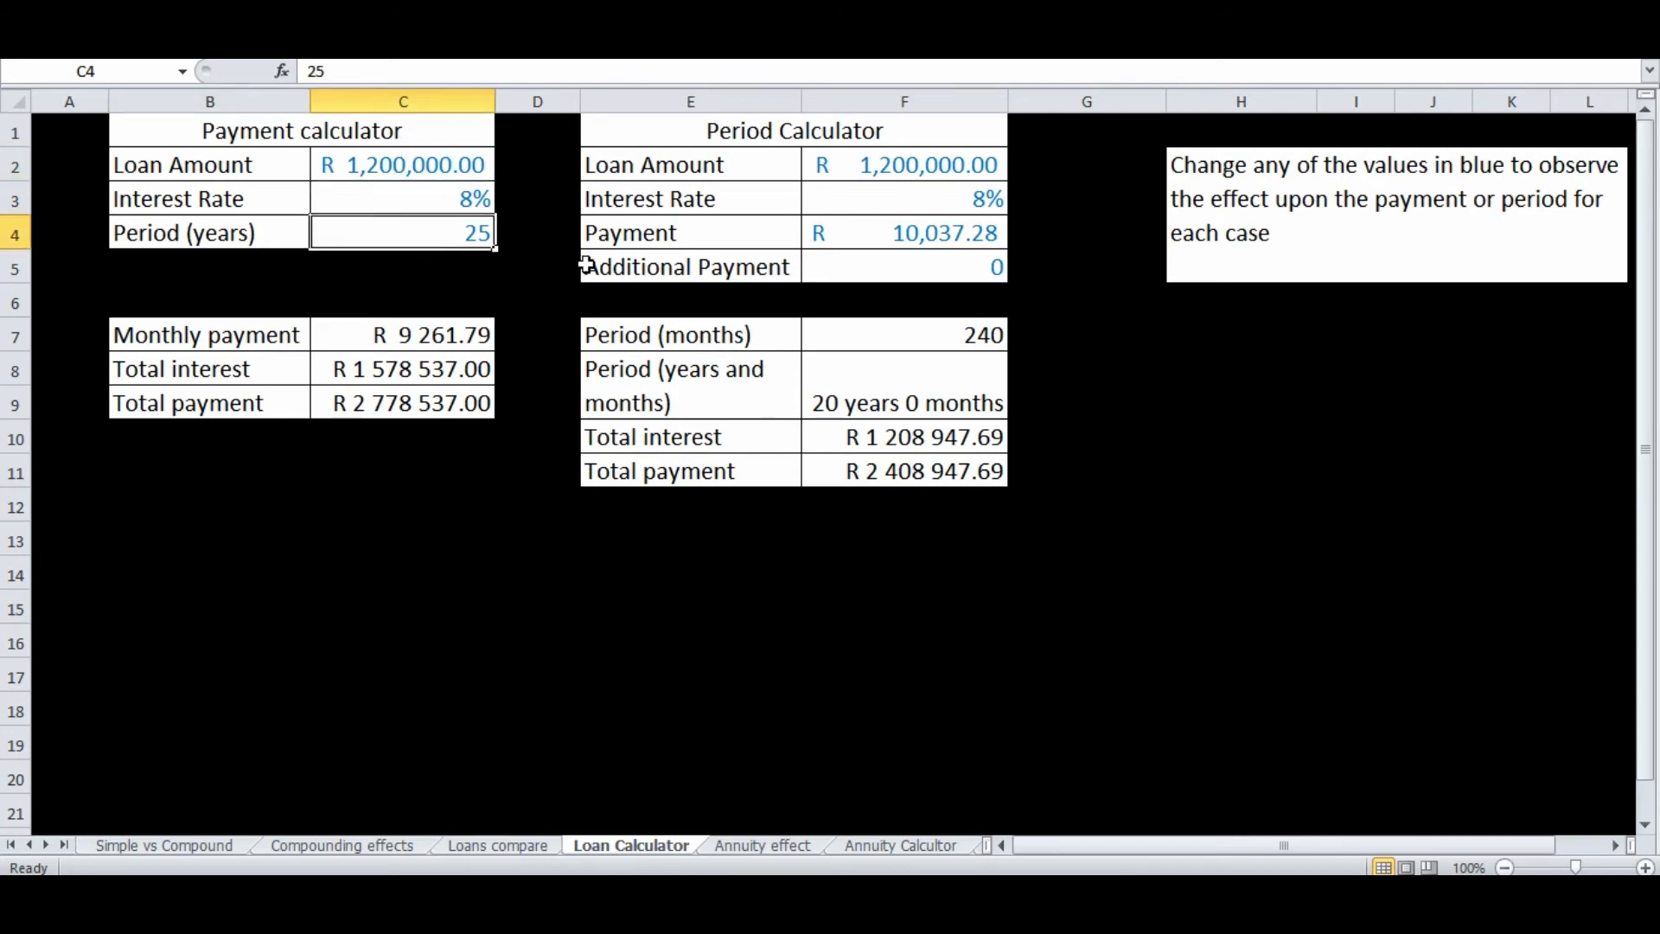
key("Up")
key("Up")
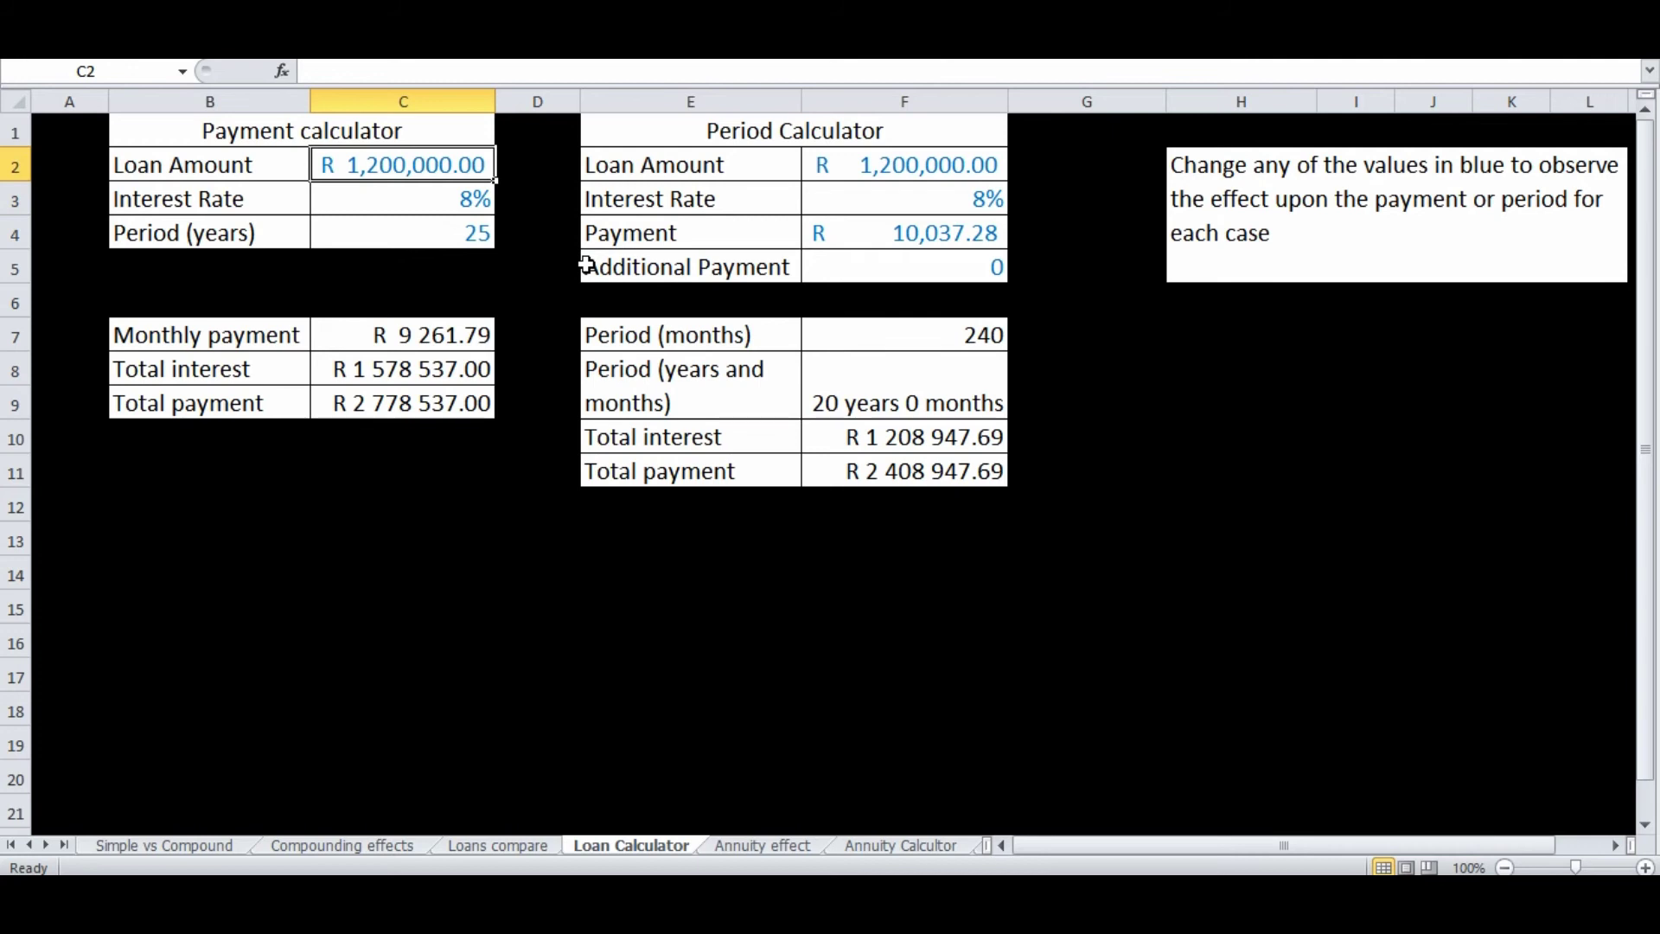
key("Down")
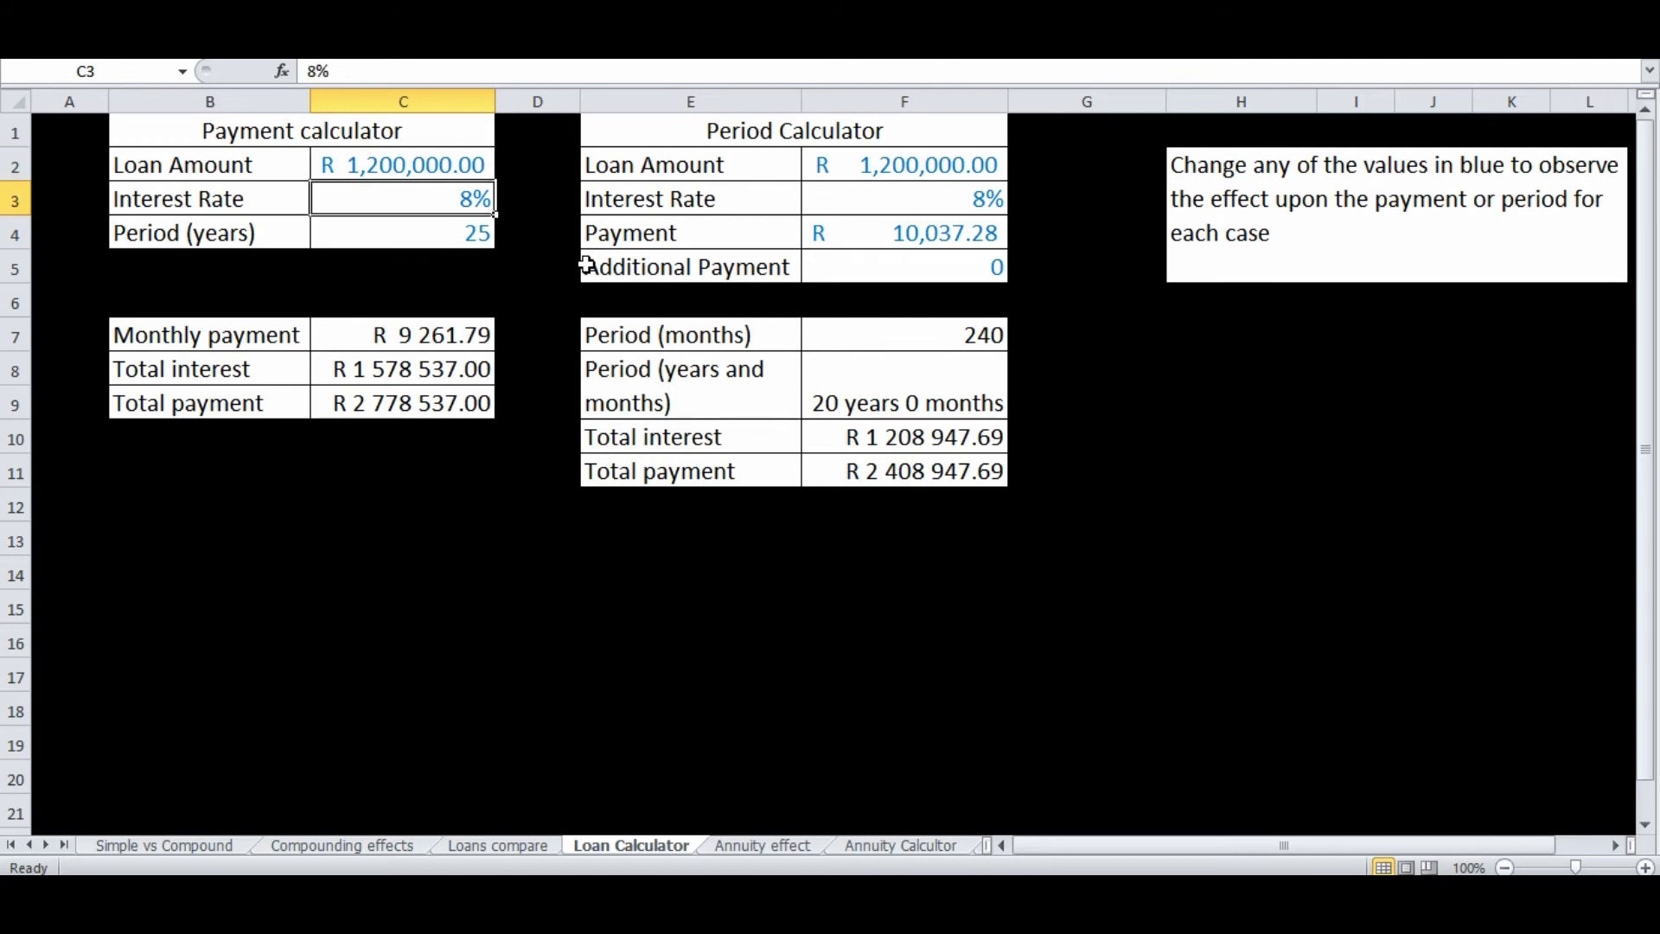
- Try interest rates of 9% and 7%, then settle on 8%
type("9")
key("Return")
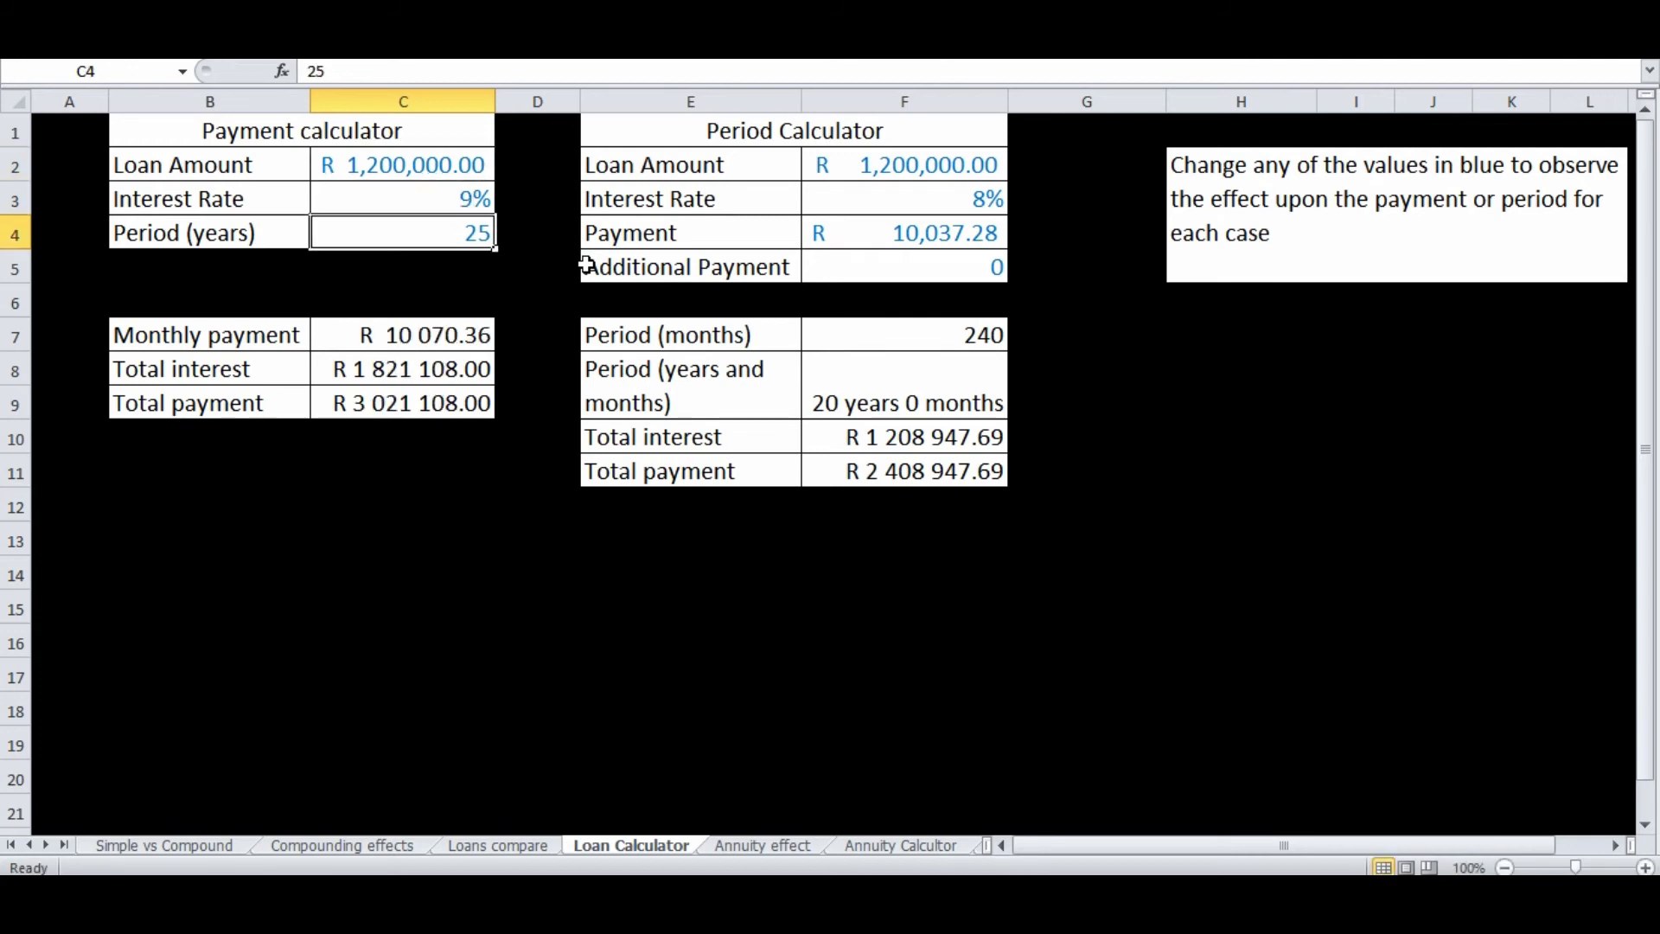
key("Up")
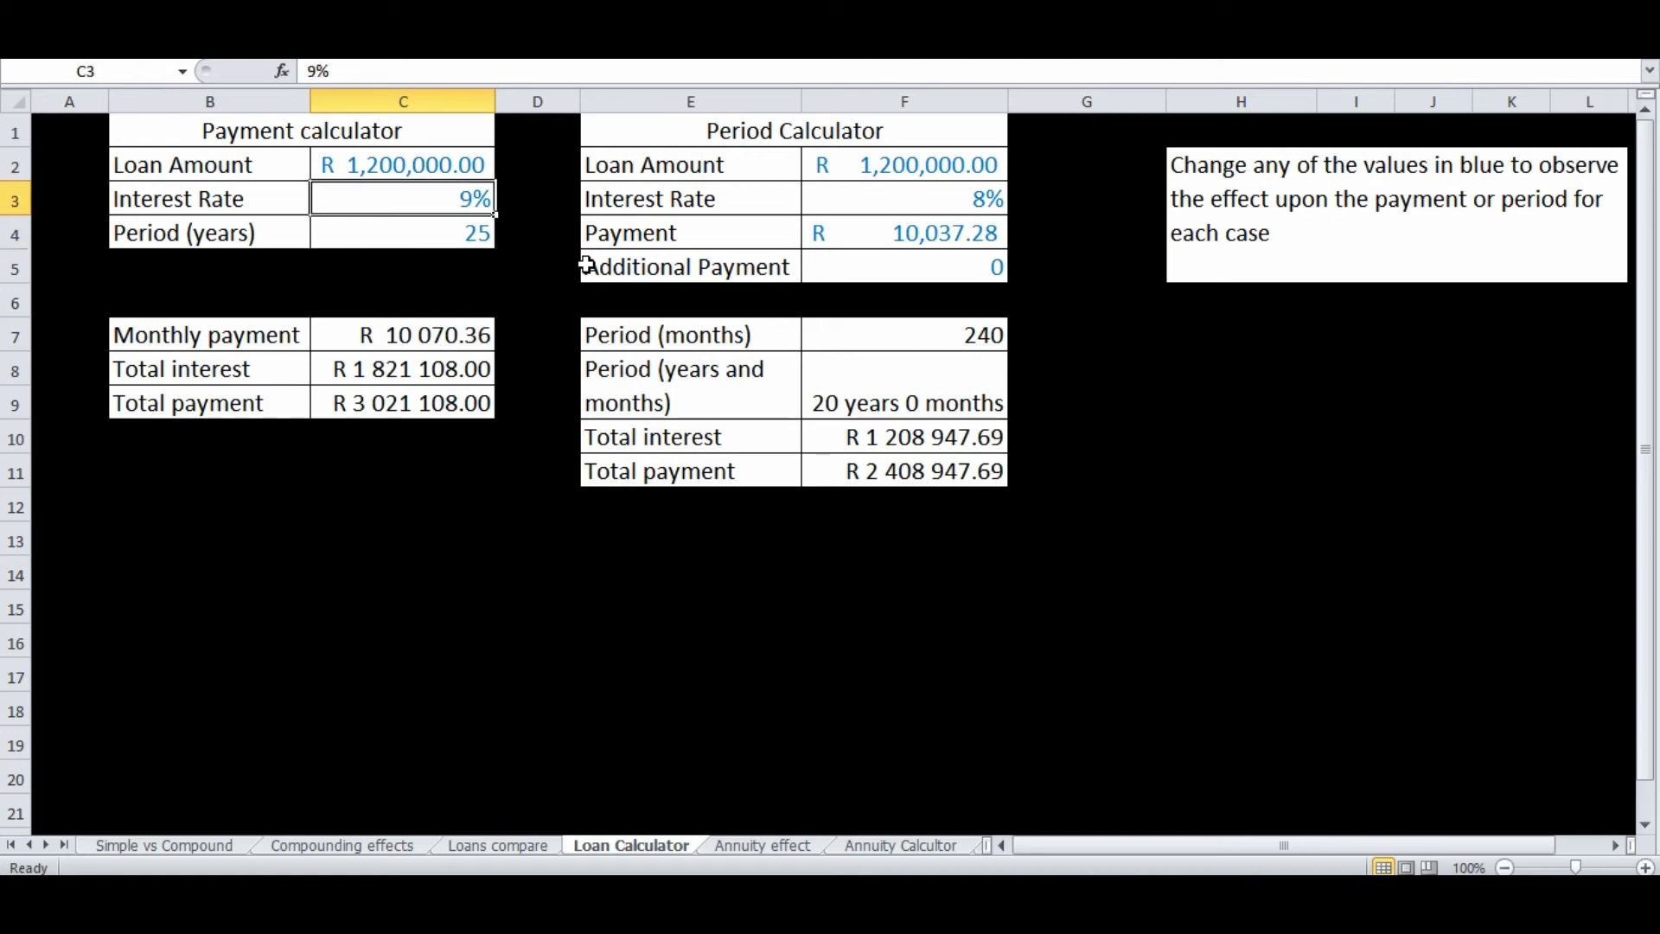
key("Down")
key("Down")
key("Down")
key("Down")
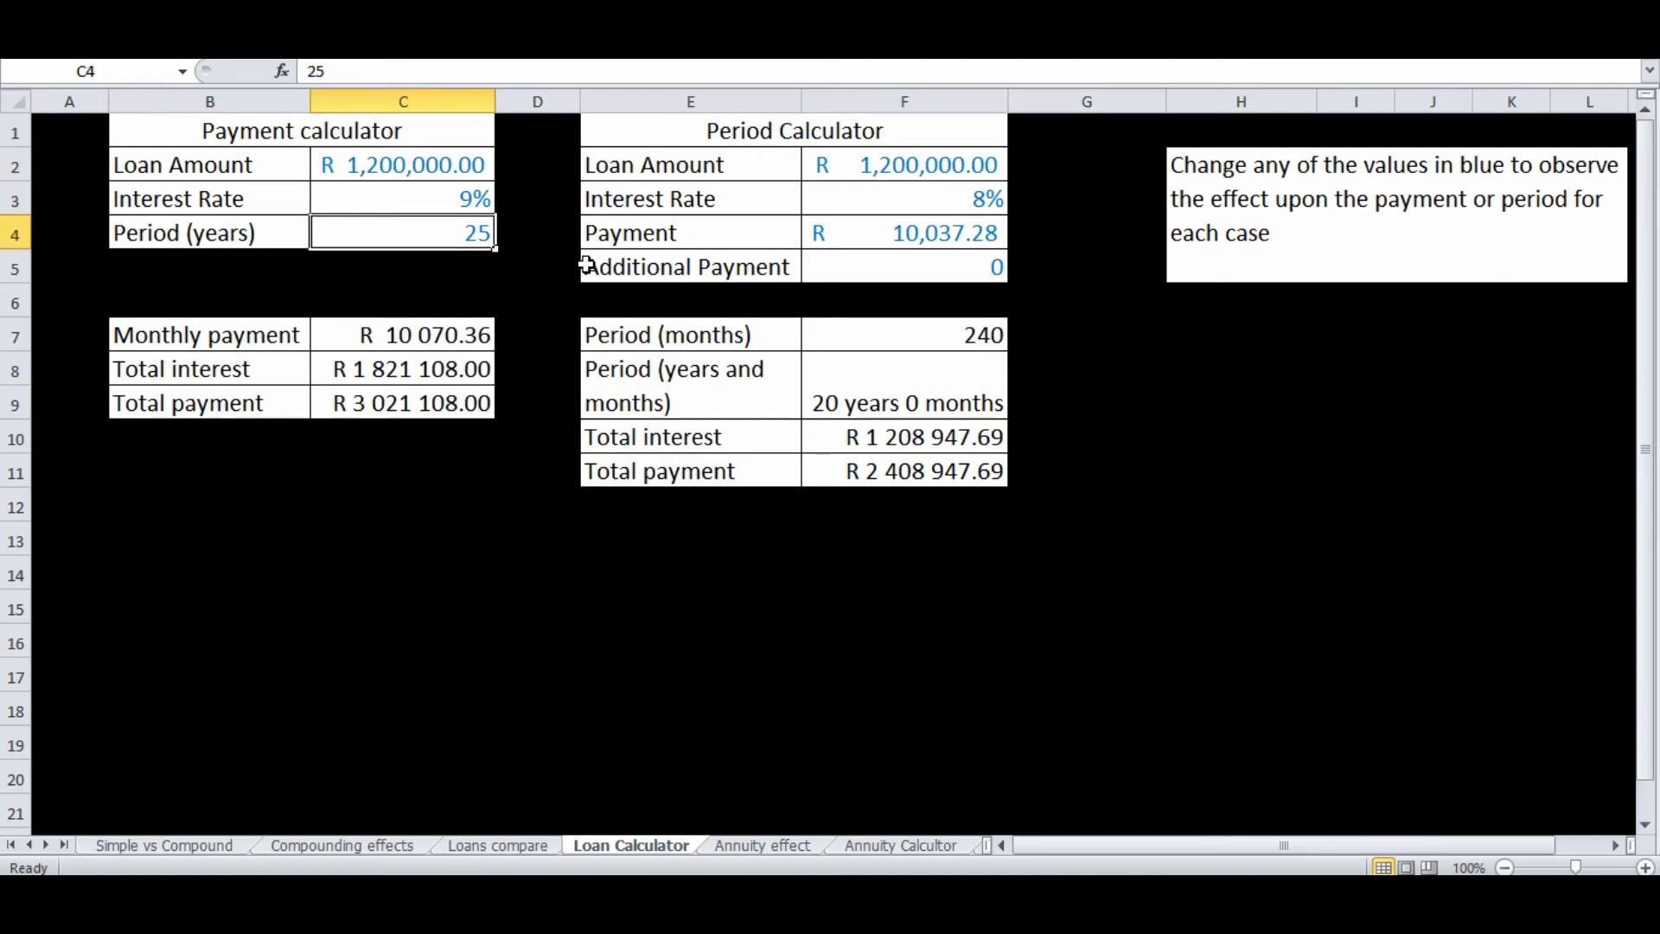
key("Up")
key("Up")
key("Up")
key("Up")
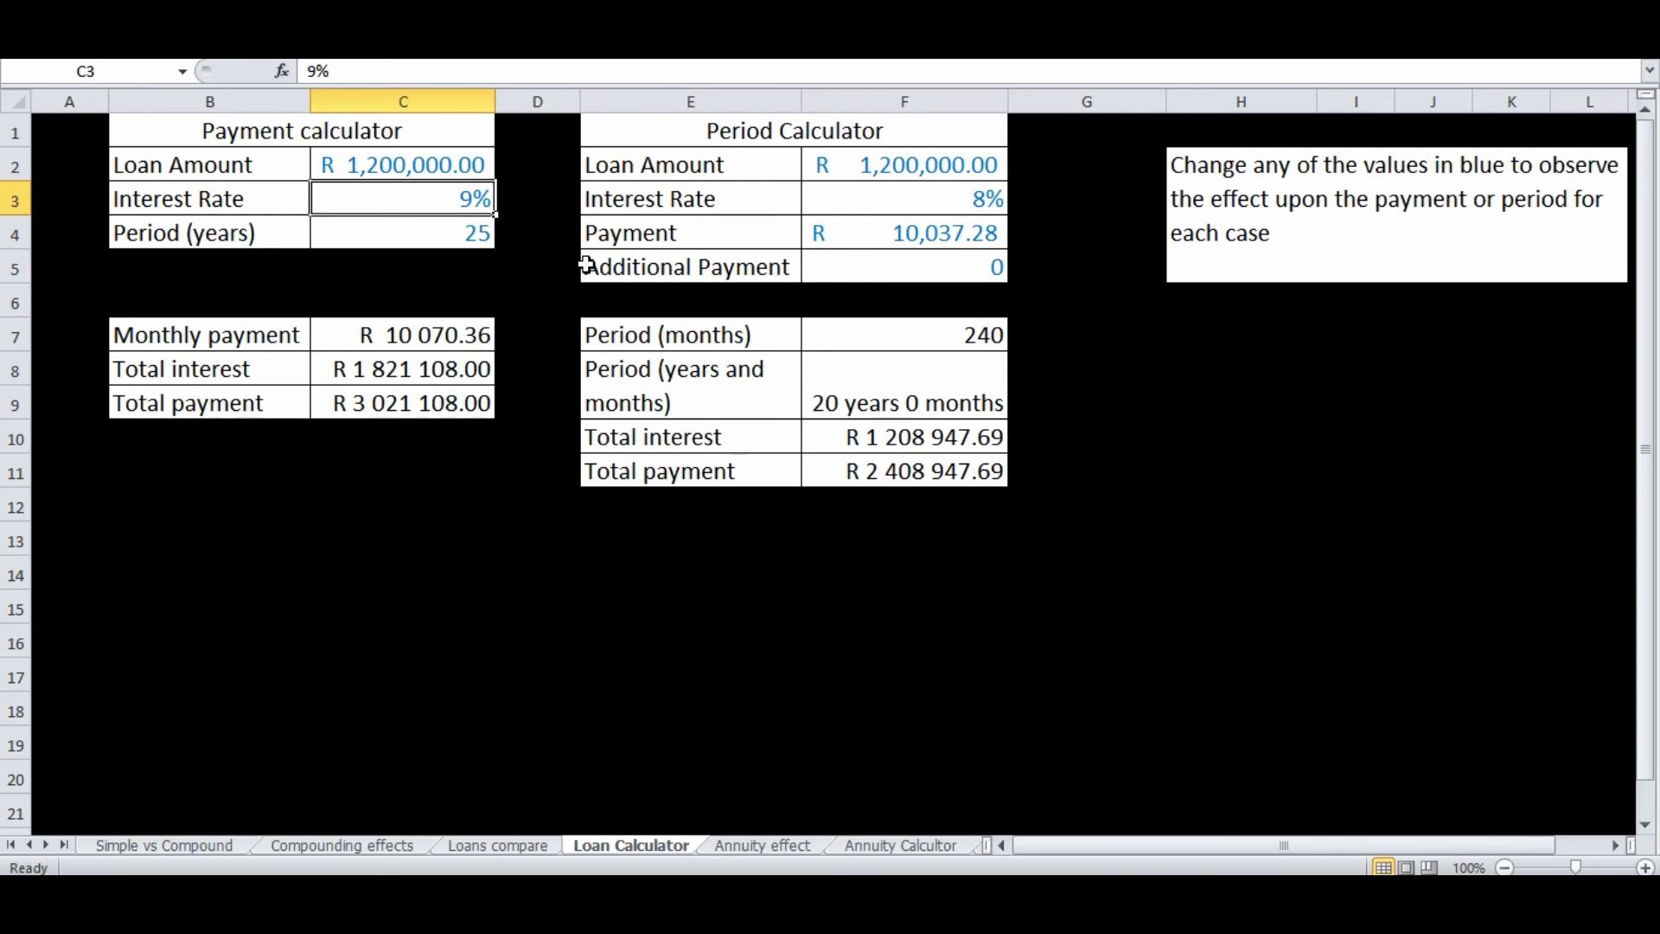
type("7")
key("Return")
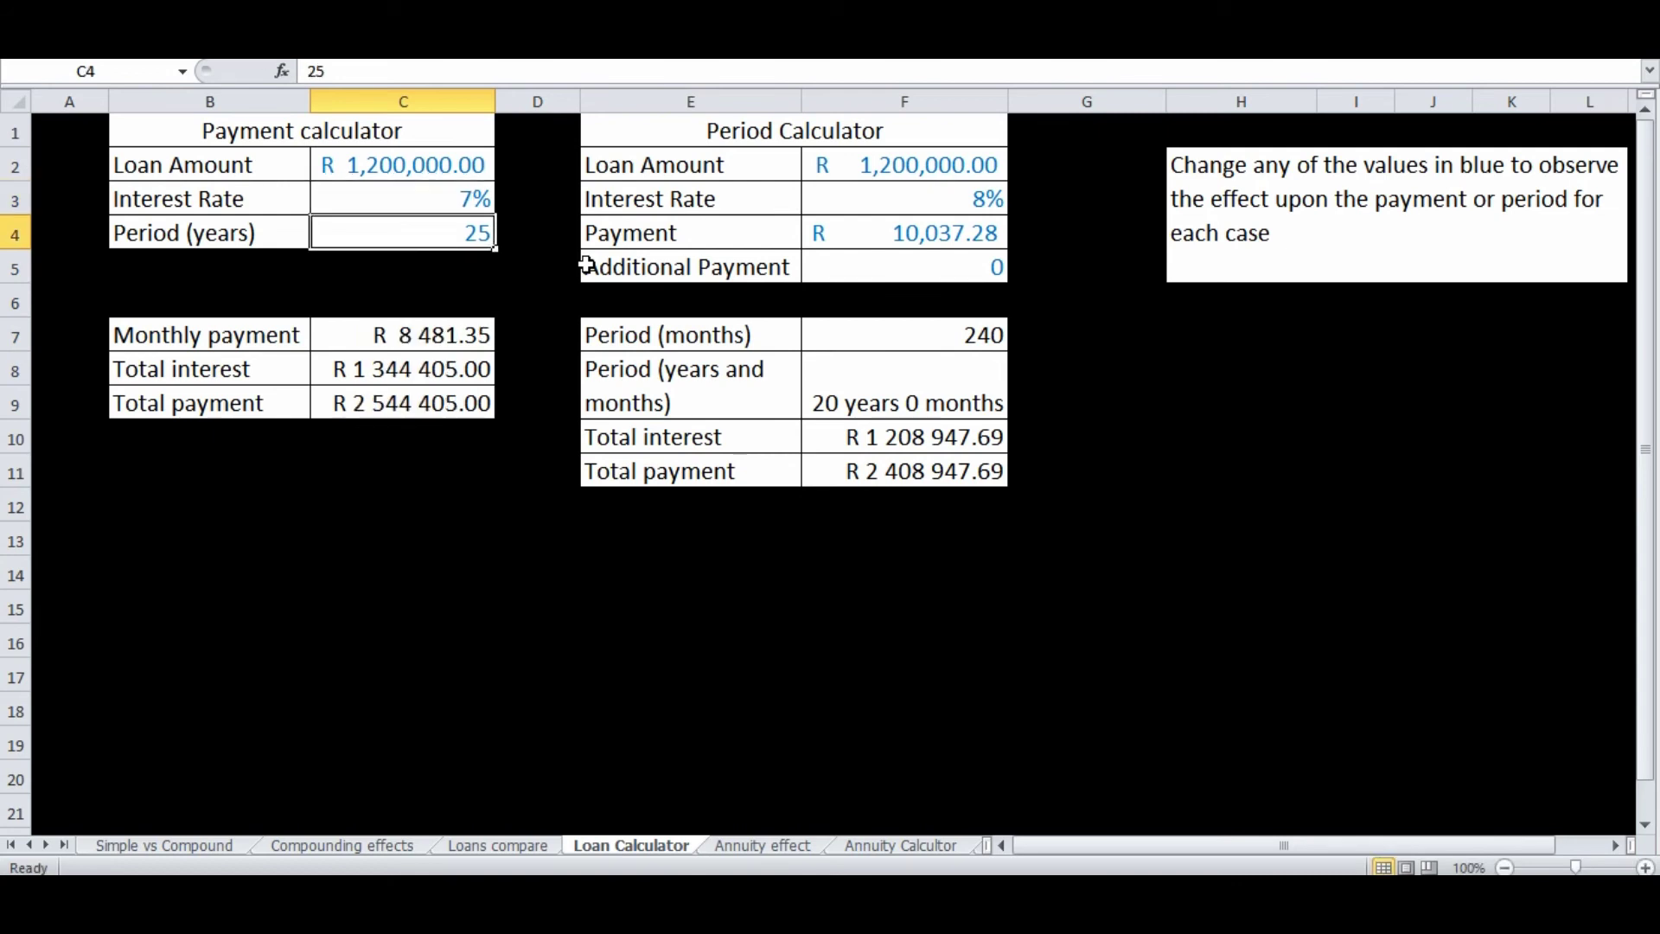
key("Up")
type("8")
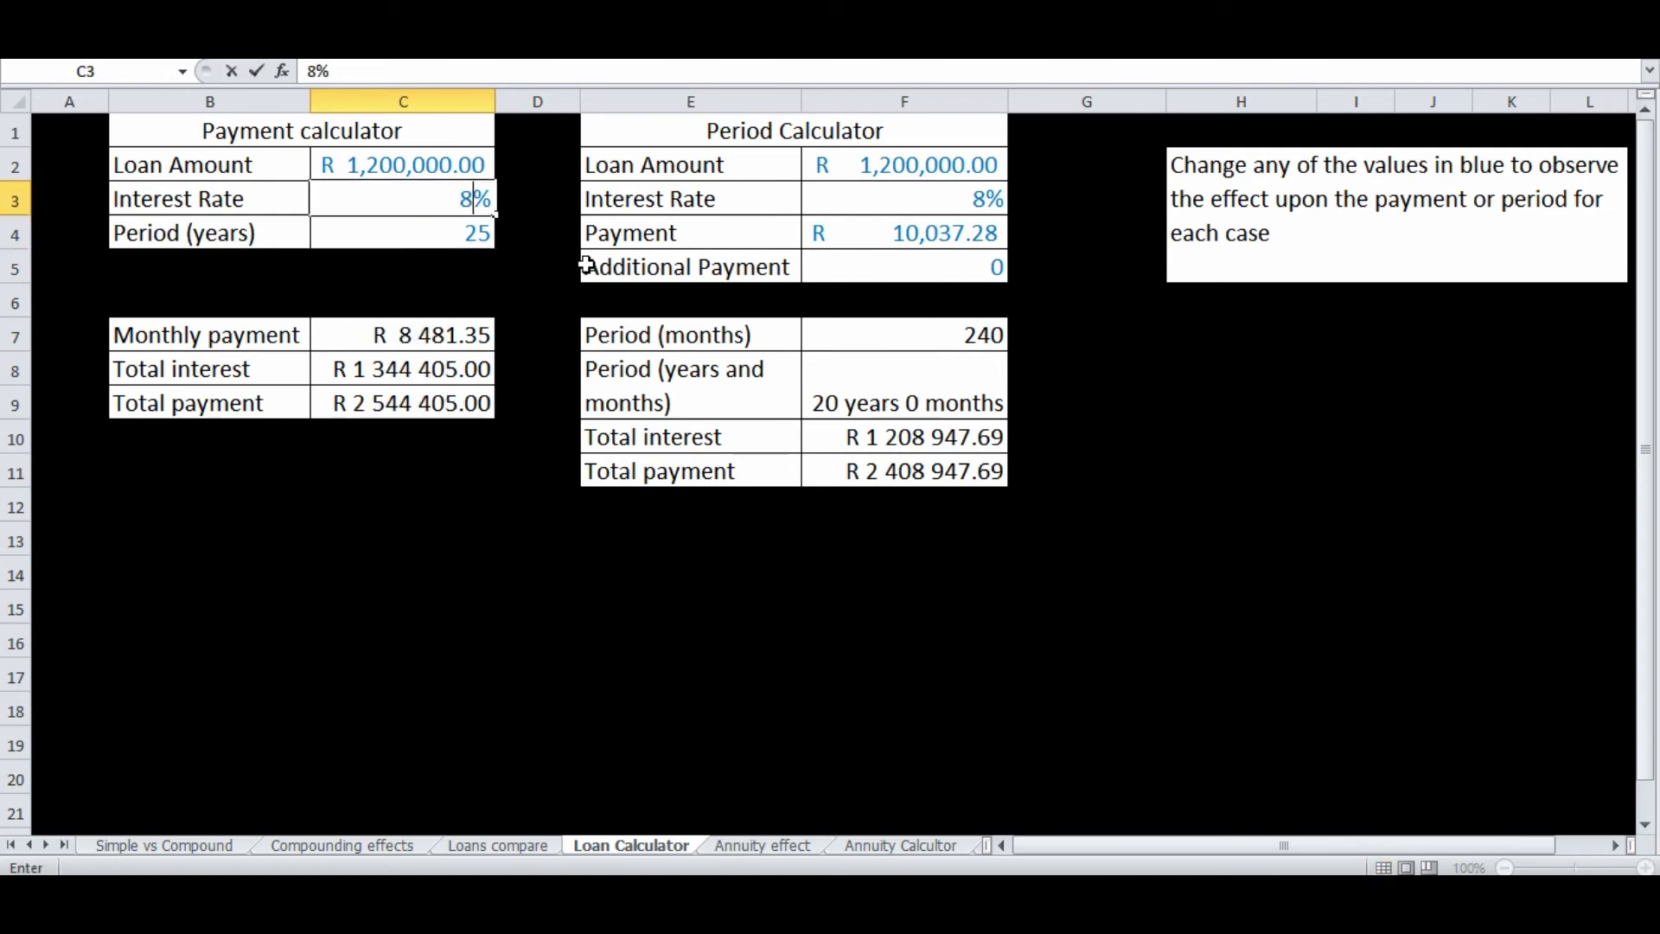
key("Return")
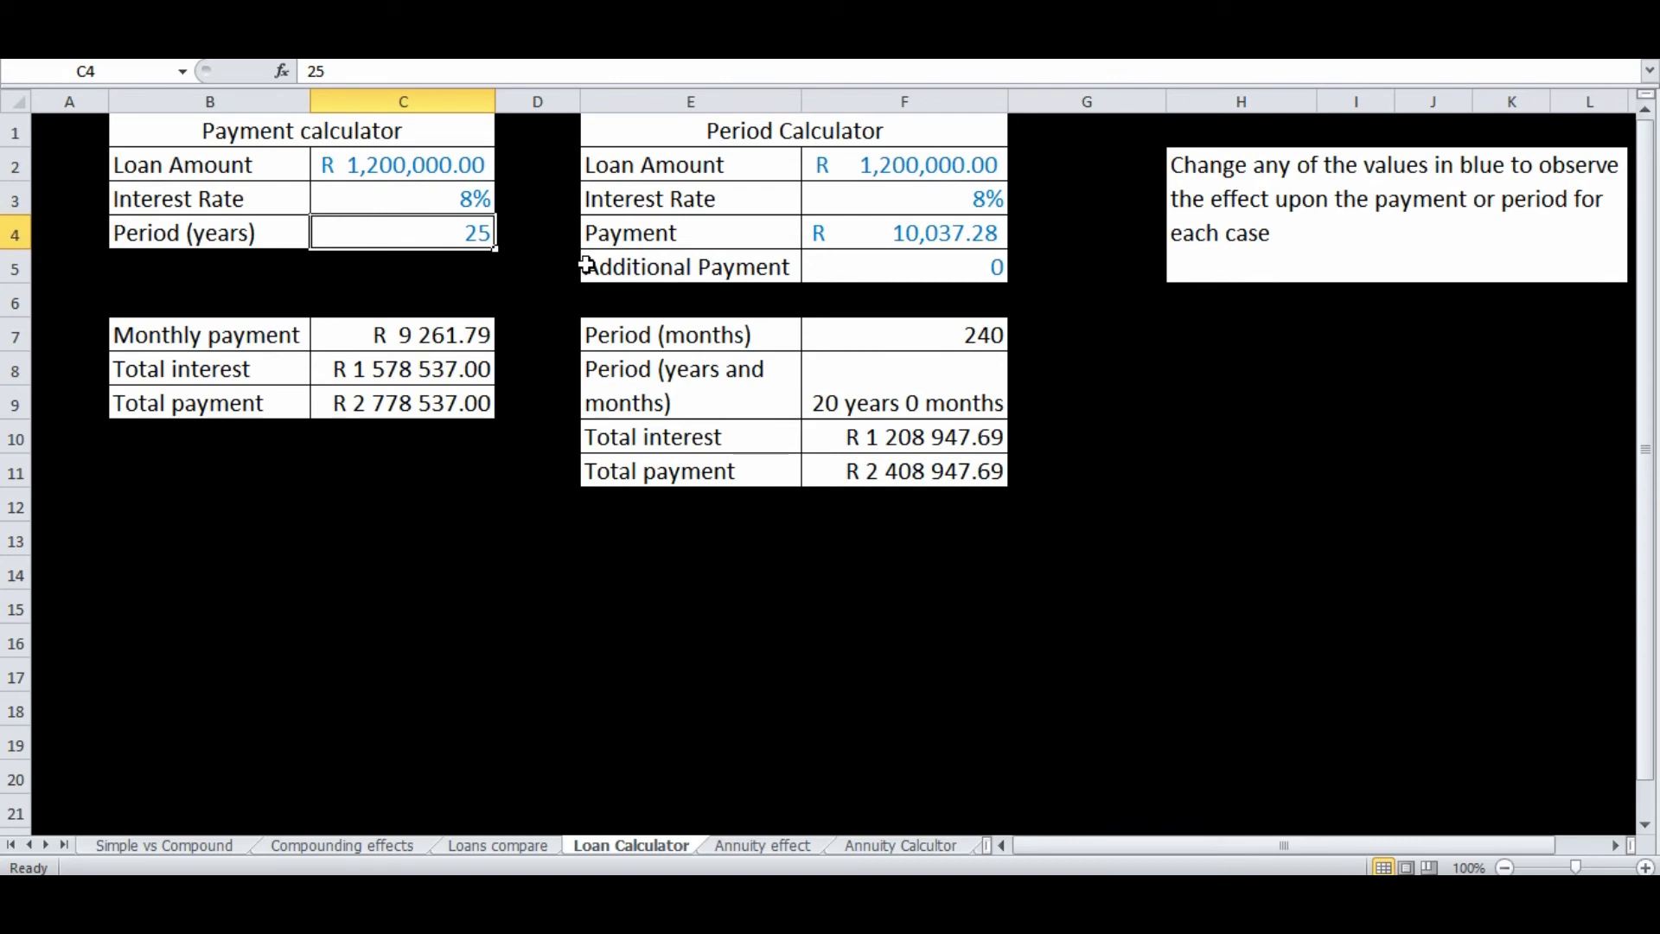
- Set the loan period to 20 years, giving a R 10 037.28 monthly payment
type("20")
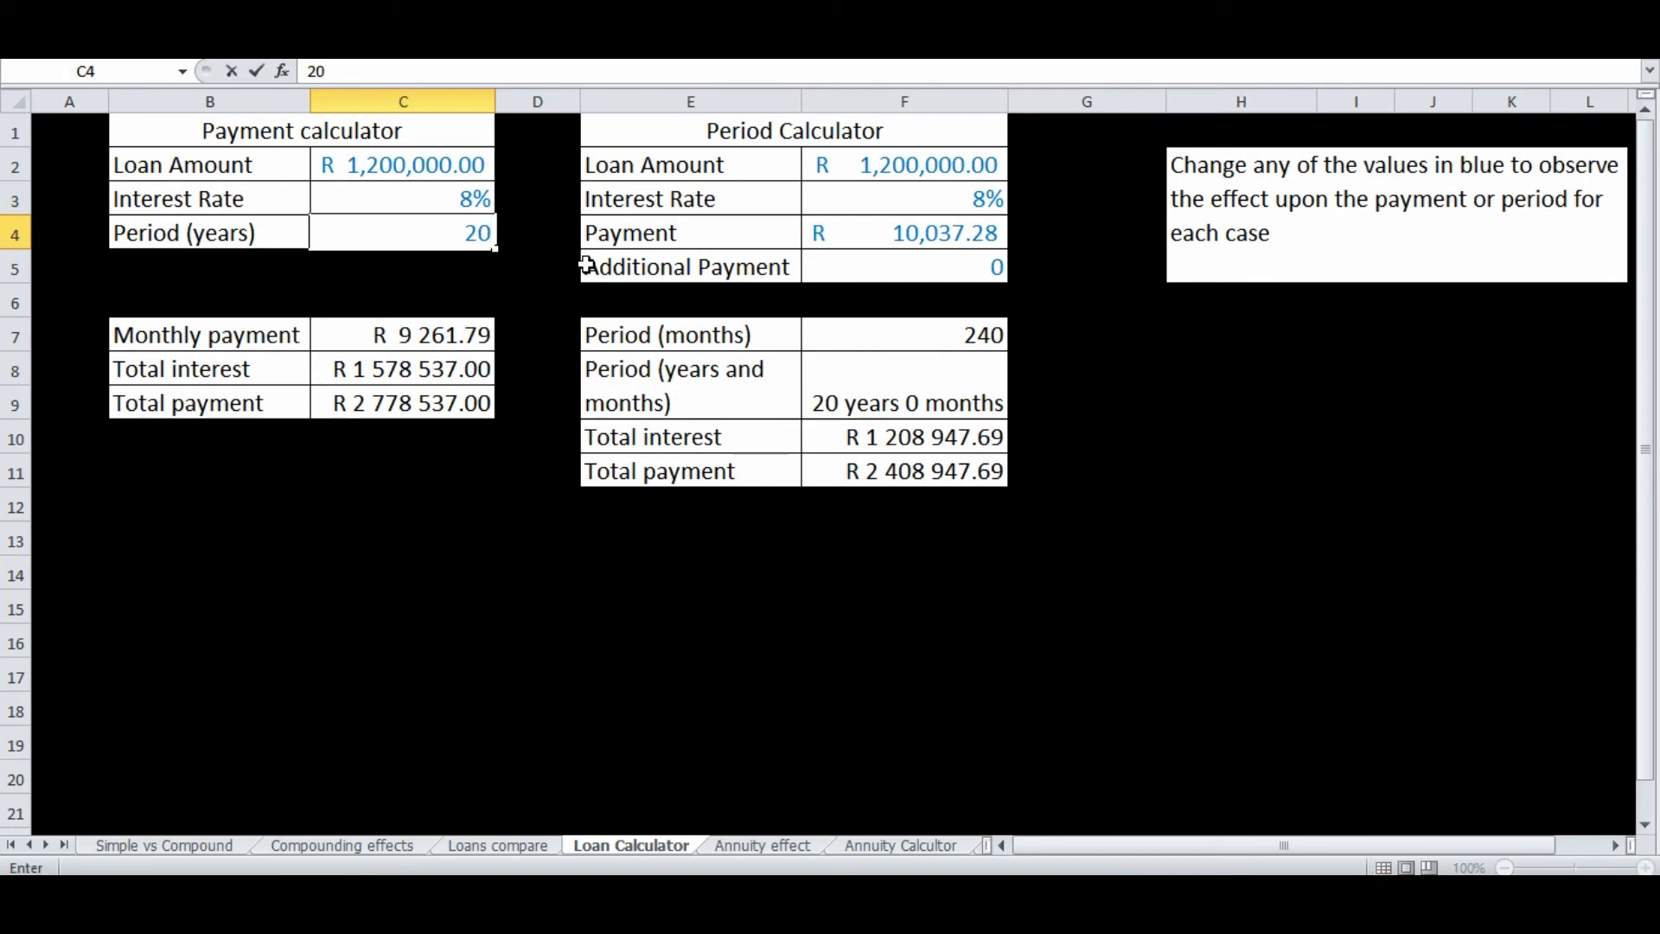
key("Return")
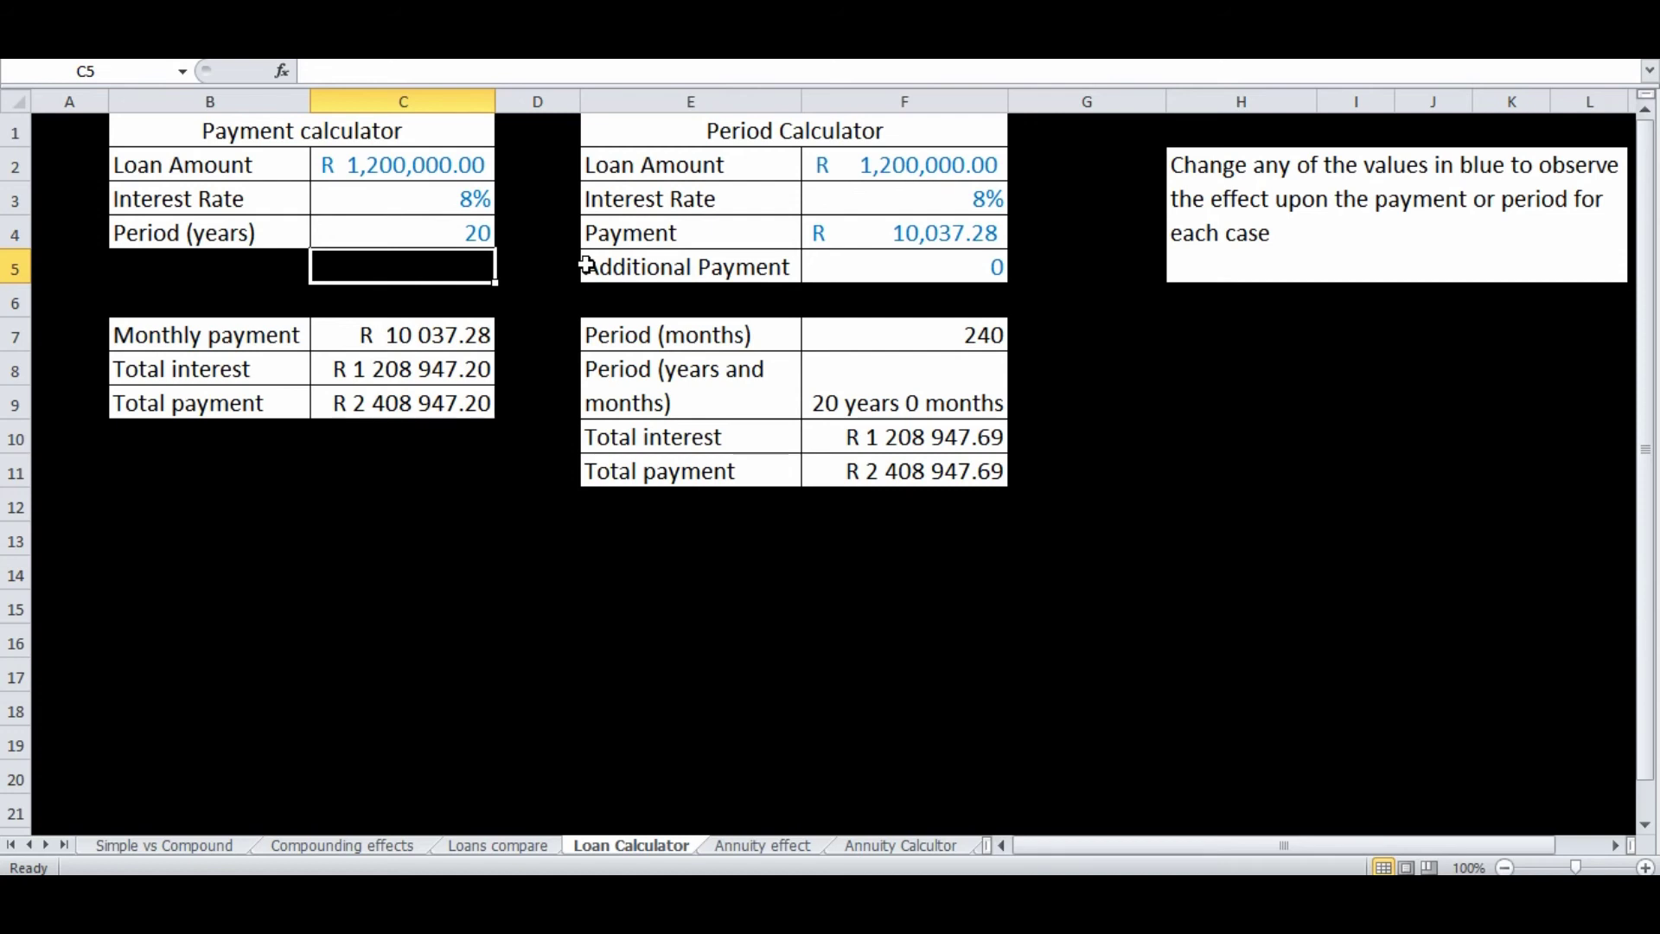
key("Up")
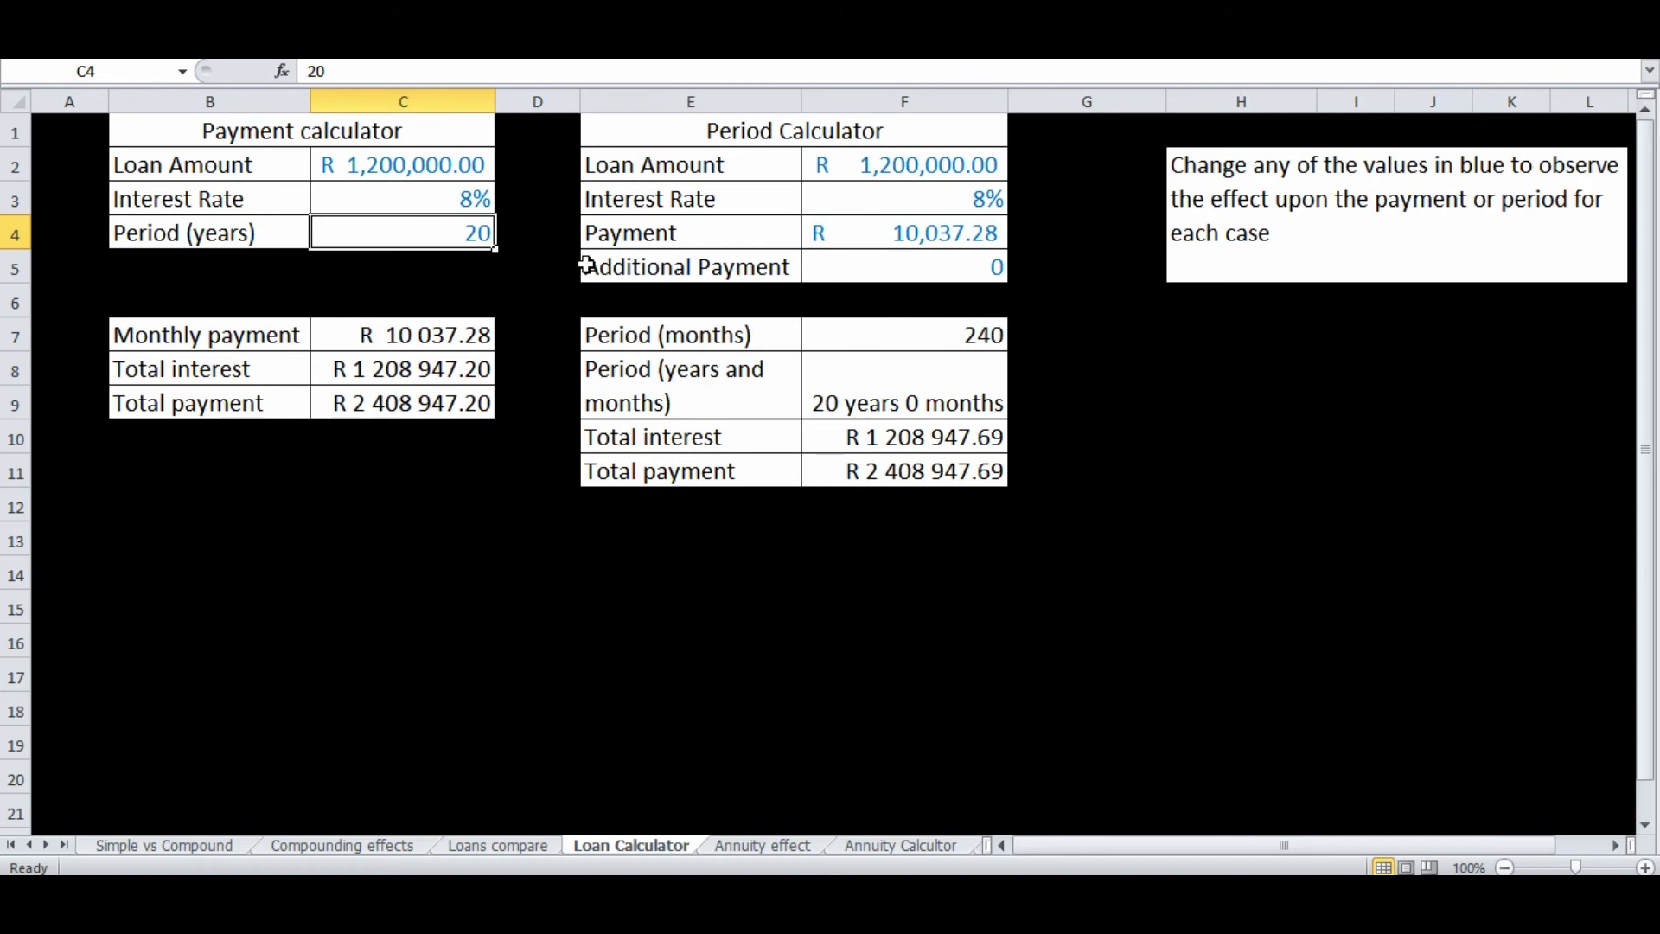
key("Right")
key("Right")
key("Right")
key("Right")
- Change the Payment calculator's loan amount to 2500000
key("Left")
key("Left")
key("Left")
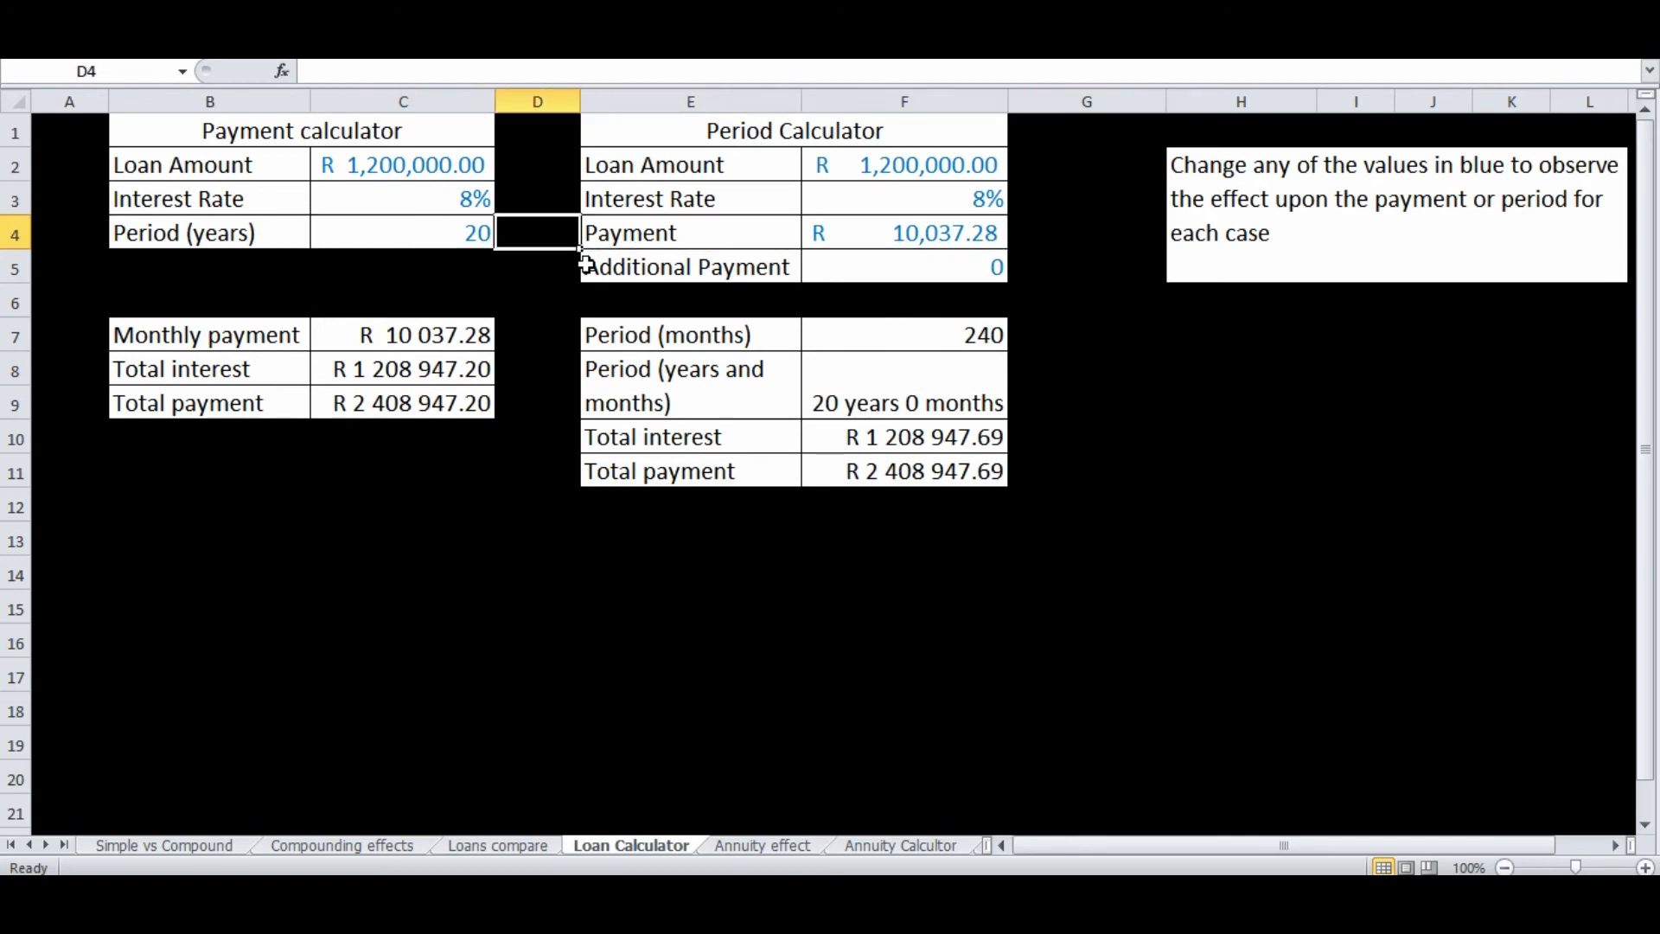
key("Left")
key("Up")
key("Up")
type("2500000")
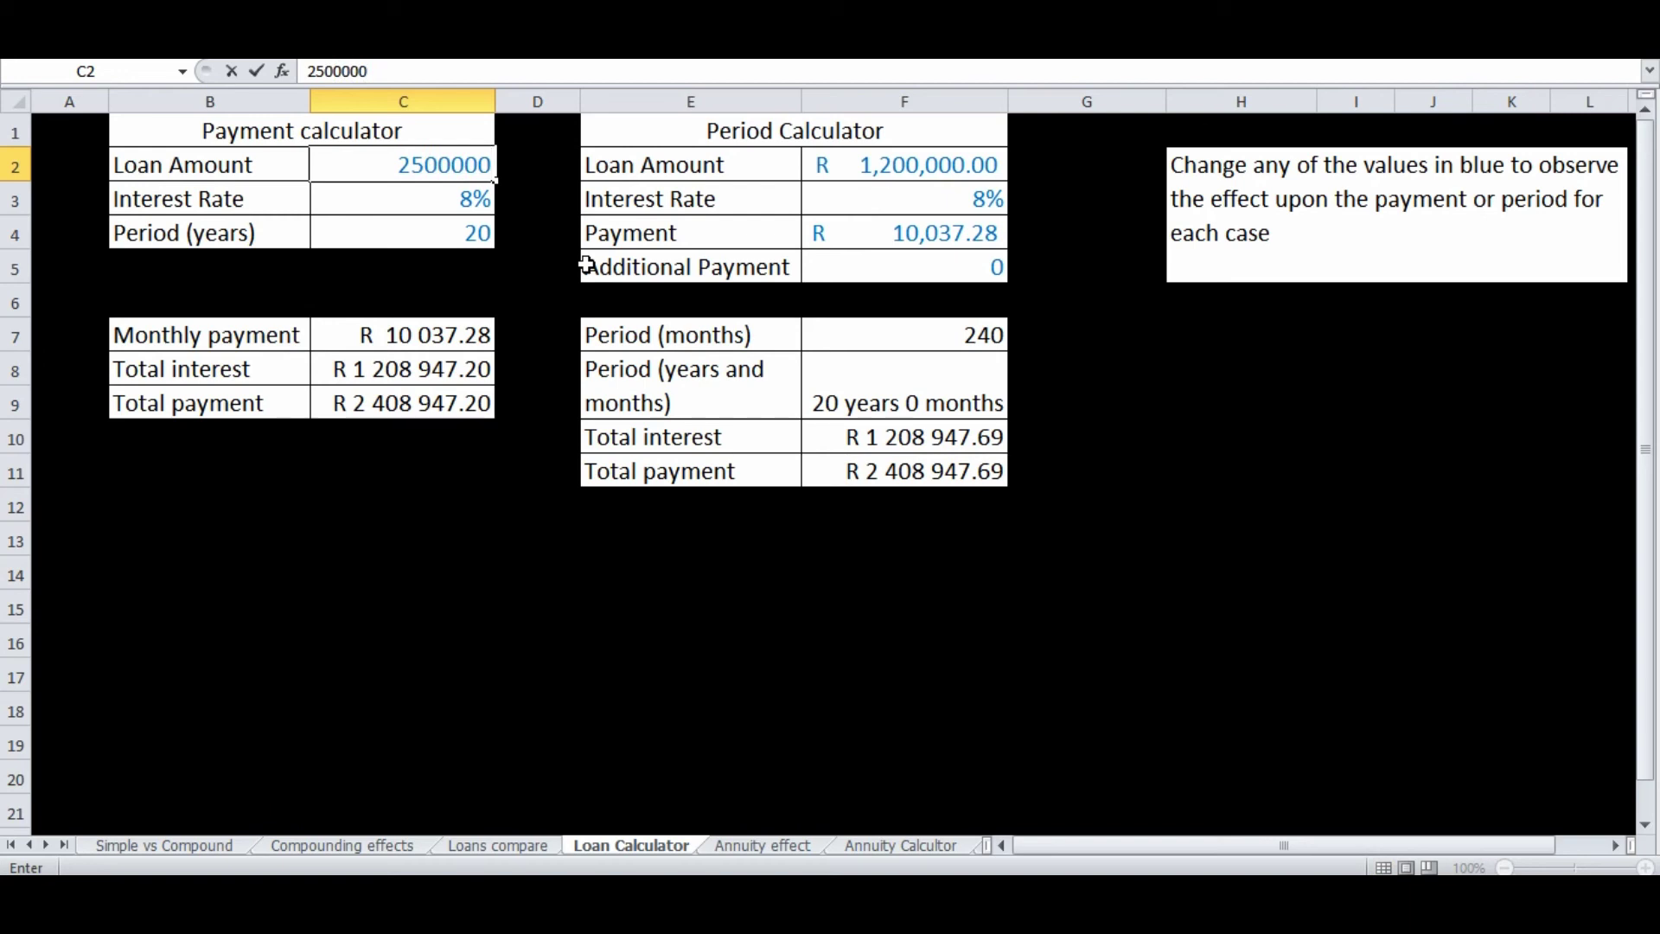
key("Return")
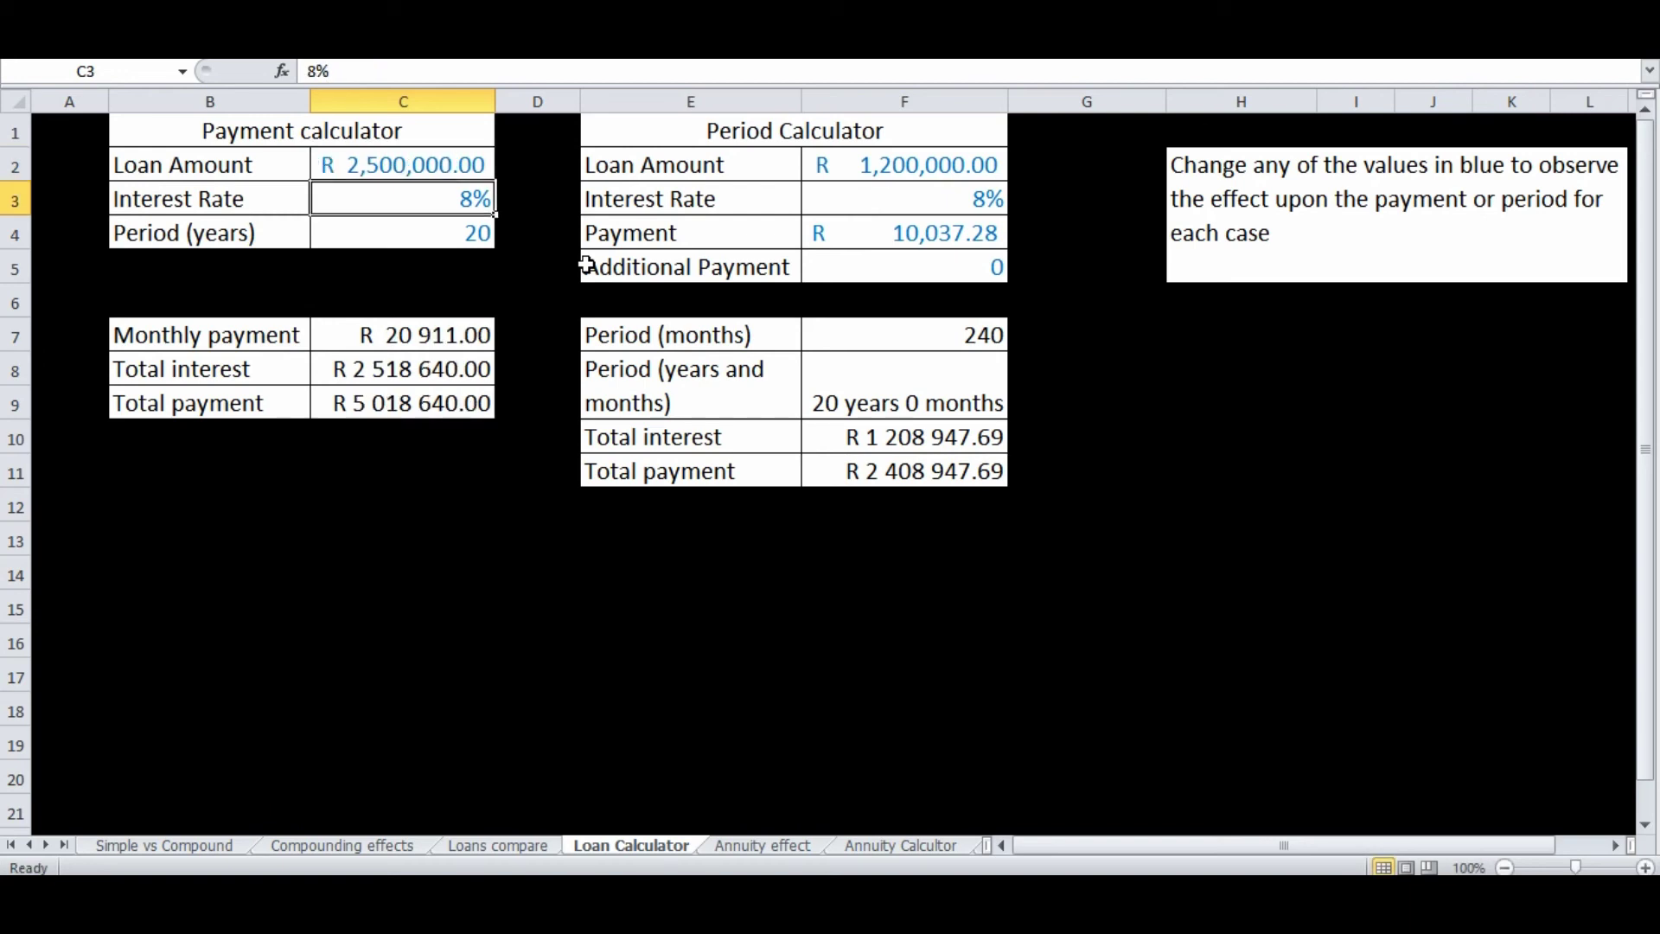
- Set the period to 25 years for a R 19 295.41 monthly payment and look over the Period Calculator
key("Return")
type("25")
key("Return")
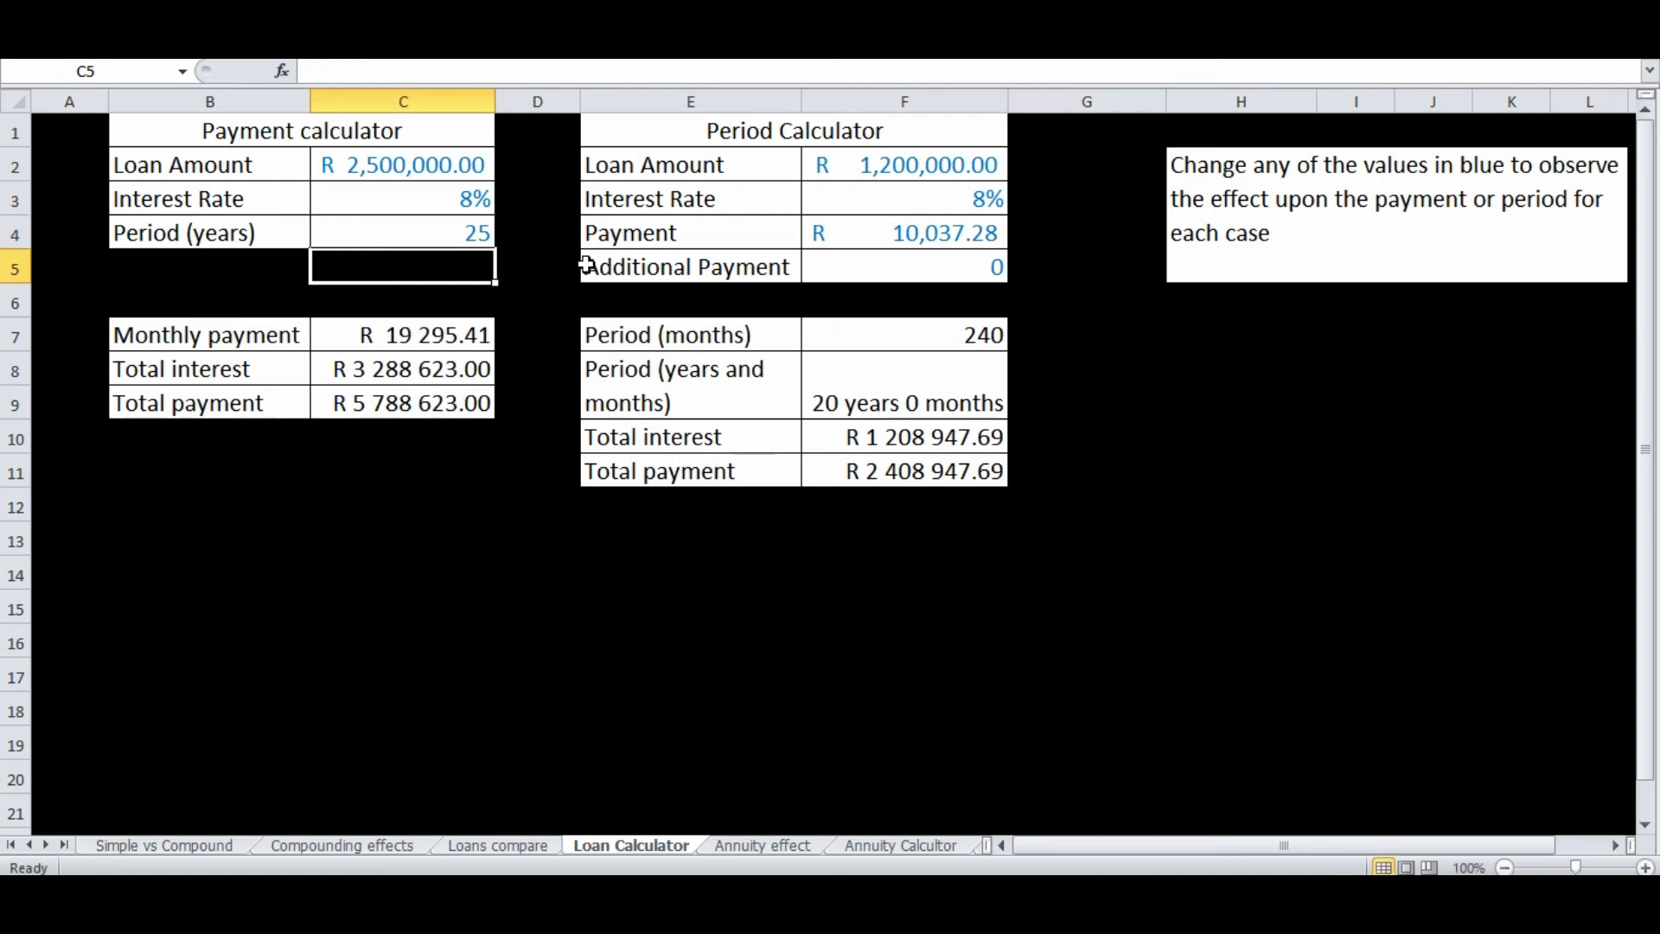
key("Down")
key("Down")
key("Right")
key("Right")
key("Right")
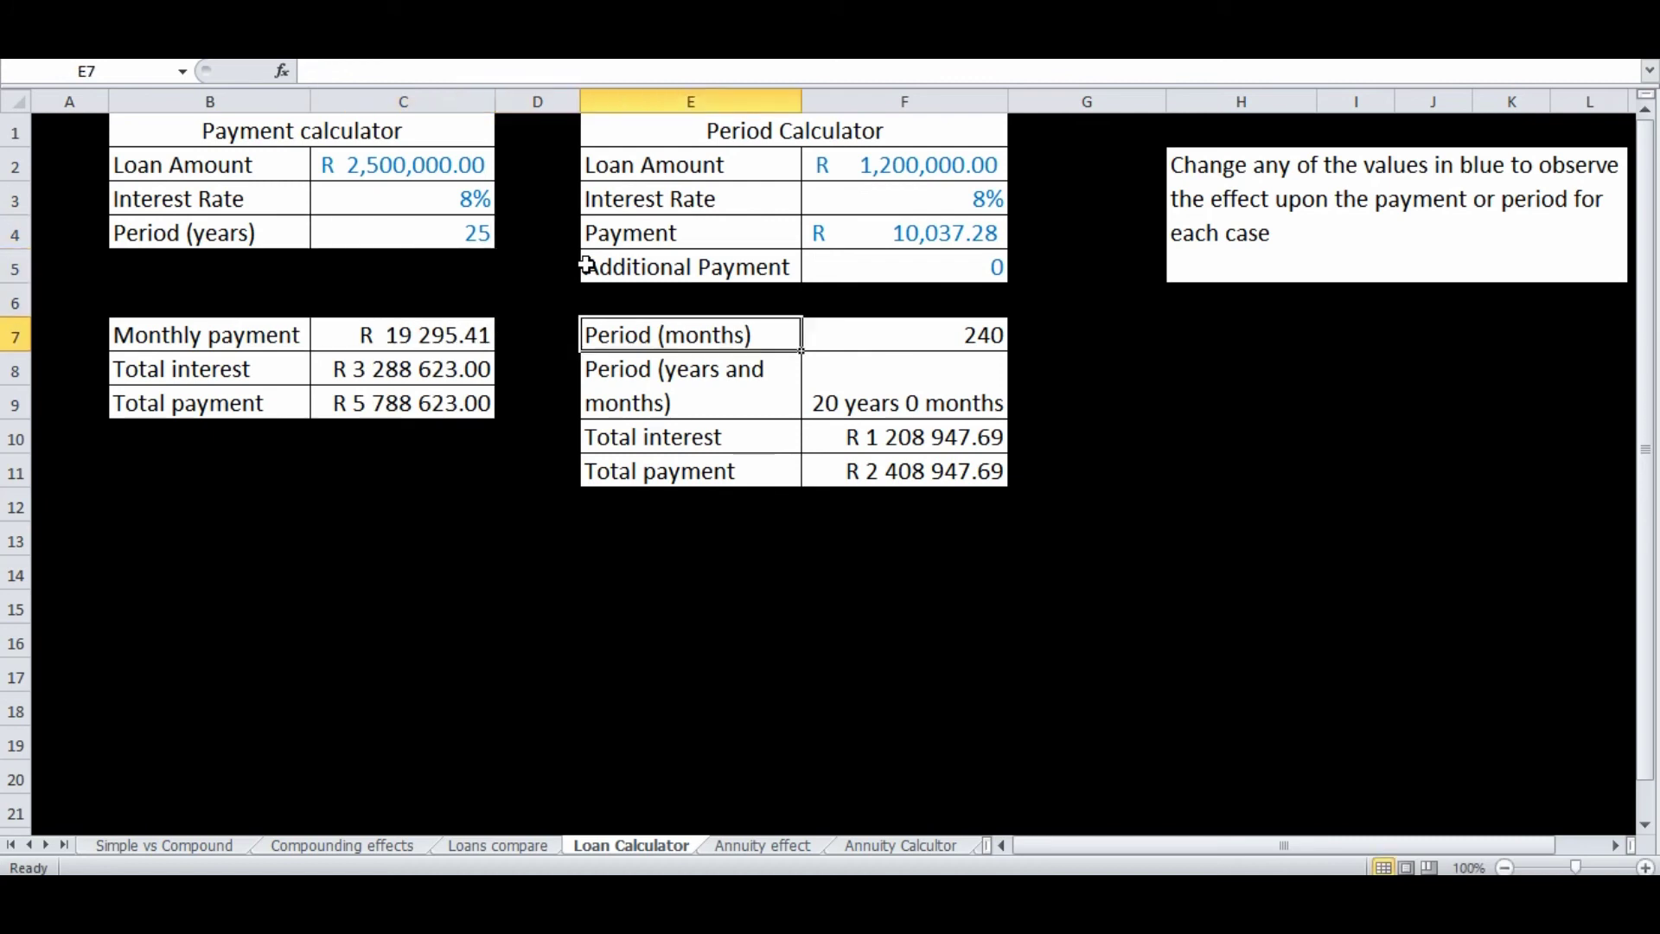
key("Up")
key("Up")
key("Up")
key("Up")
key("Up")
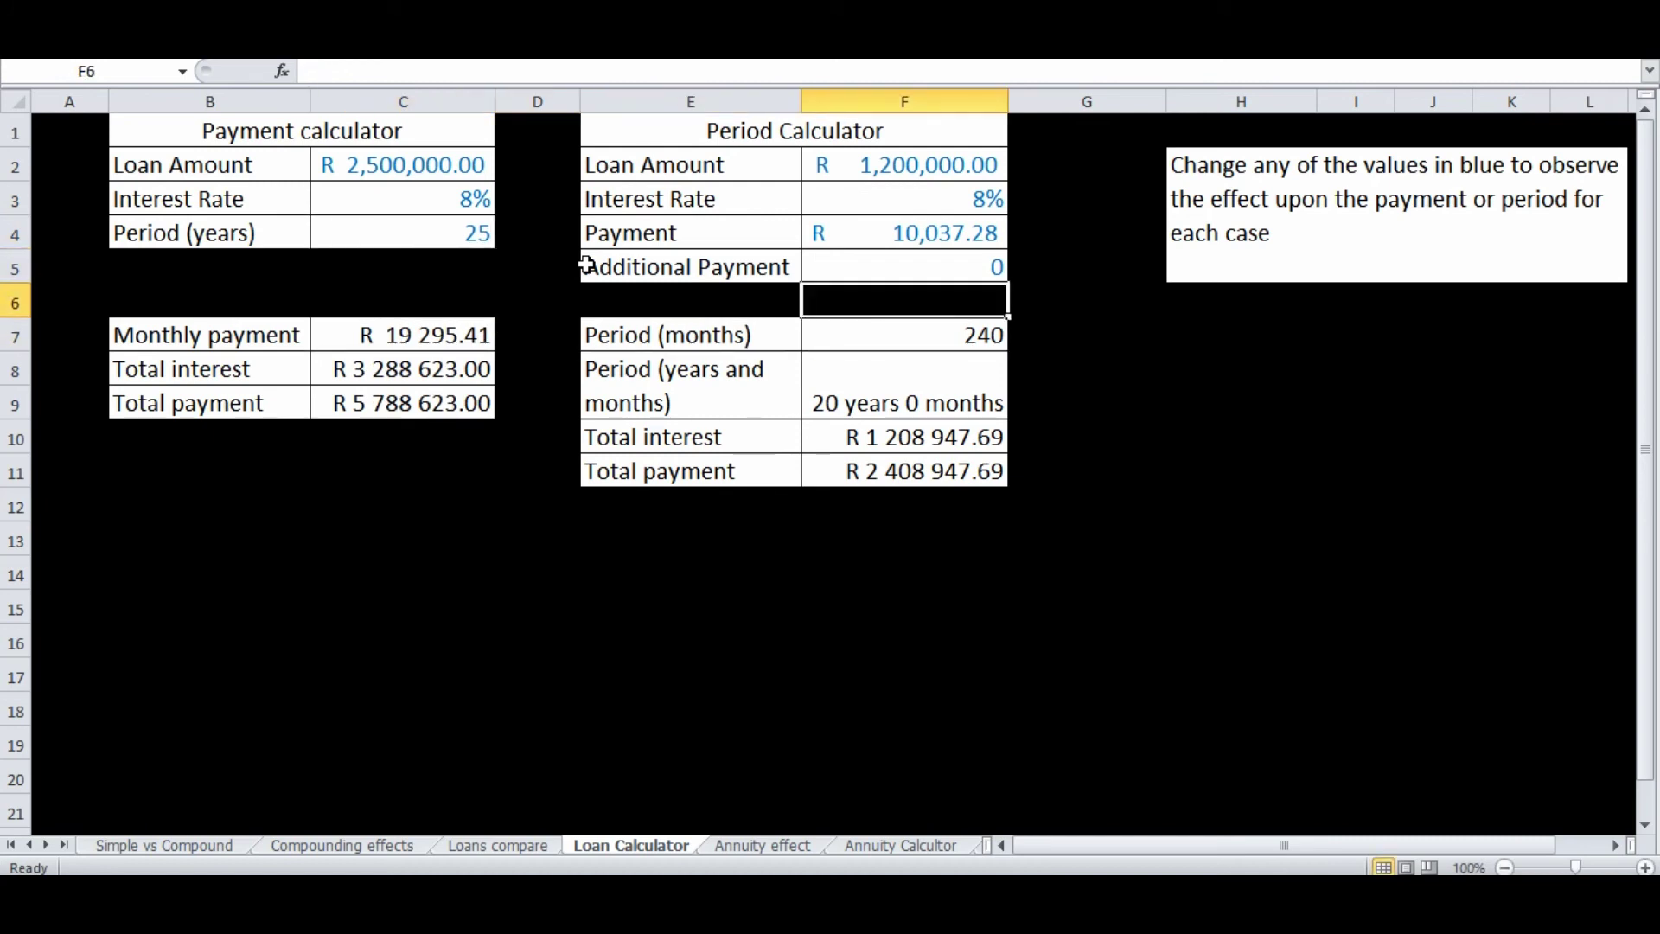
key("Down")
key("Down")
key("Down")
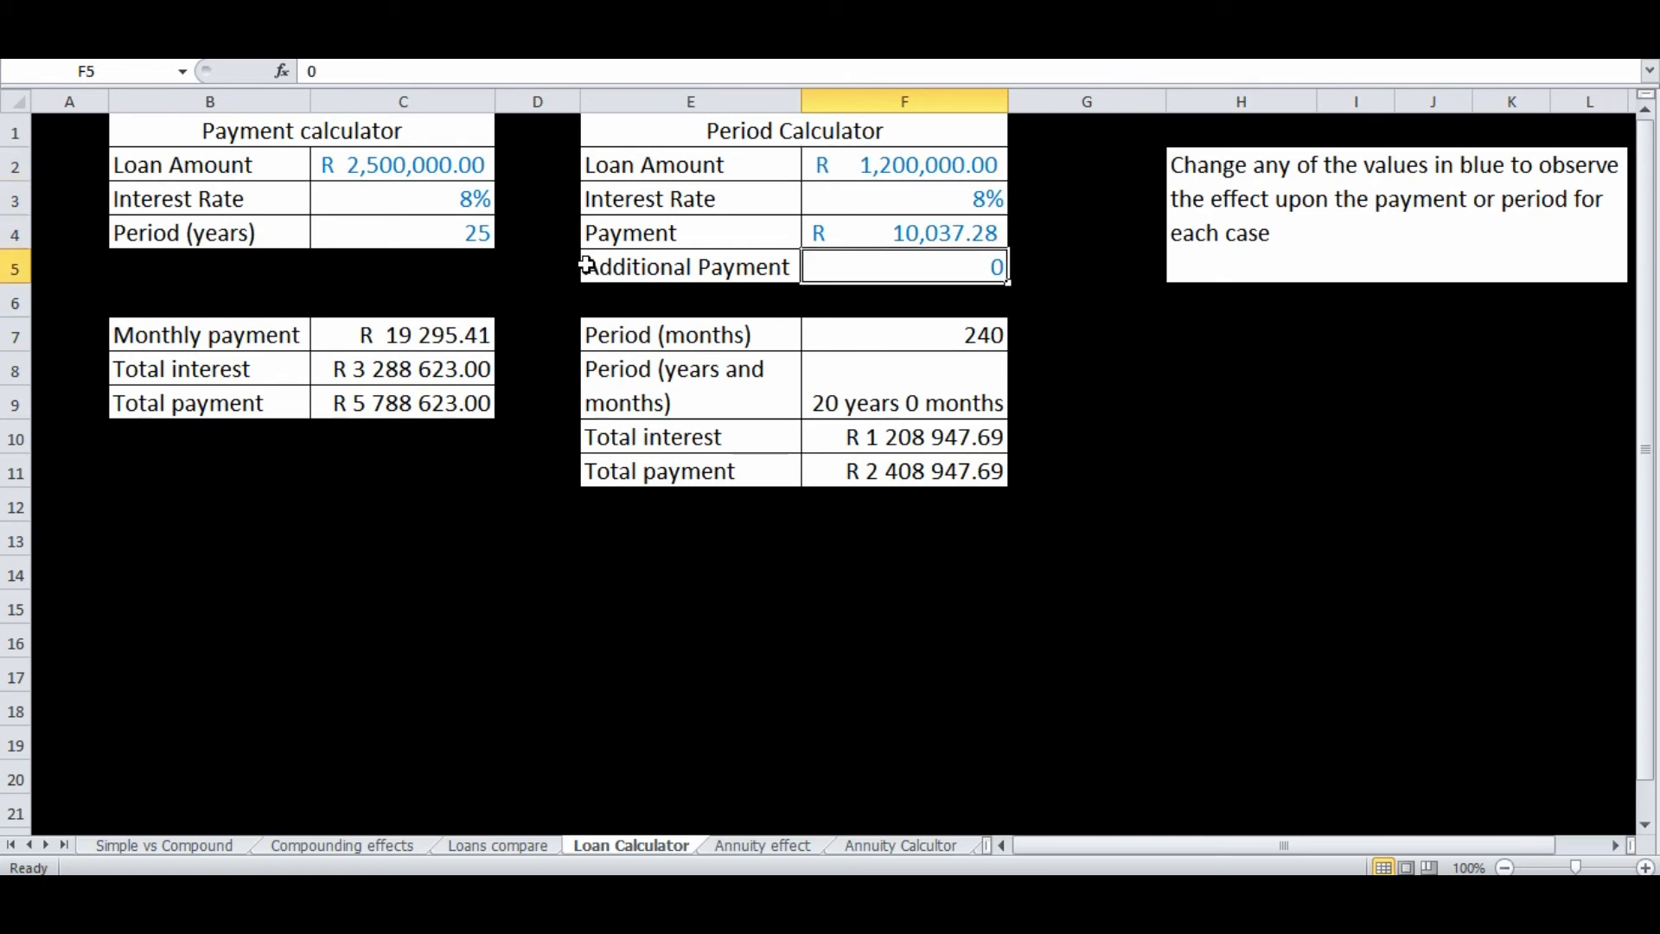
key("Up")
key("Up")
key("Up")
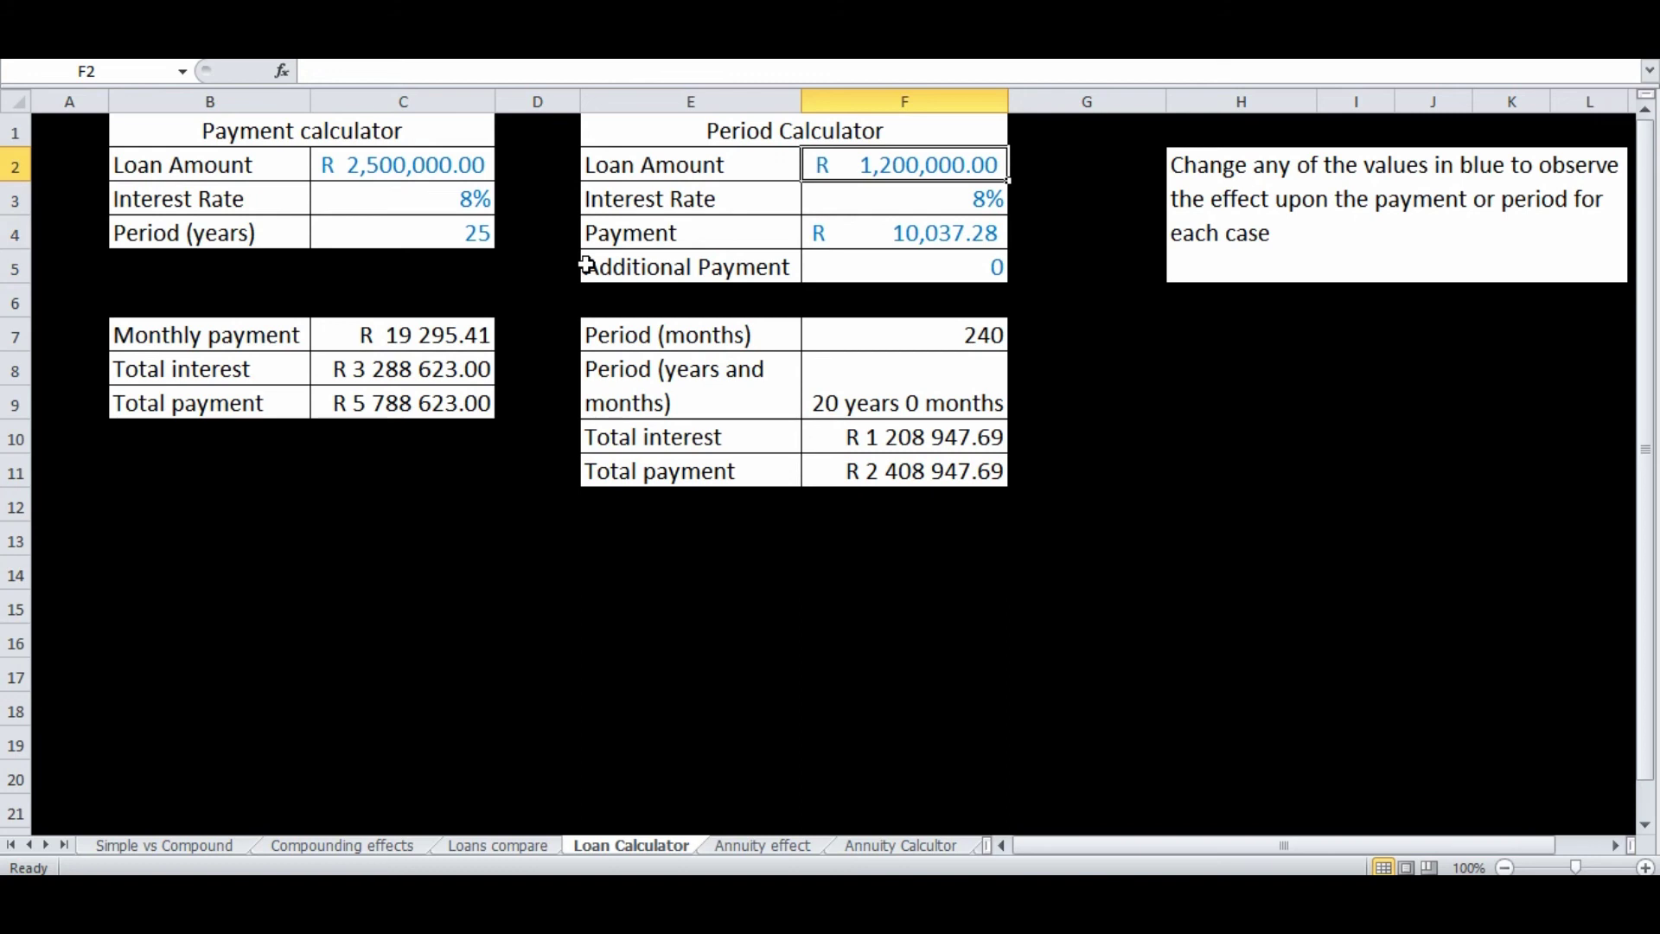
- Enter a 2500000 loan amount in the Period Calculator, which still shows #NUM! results
type("2500000")
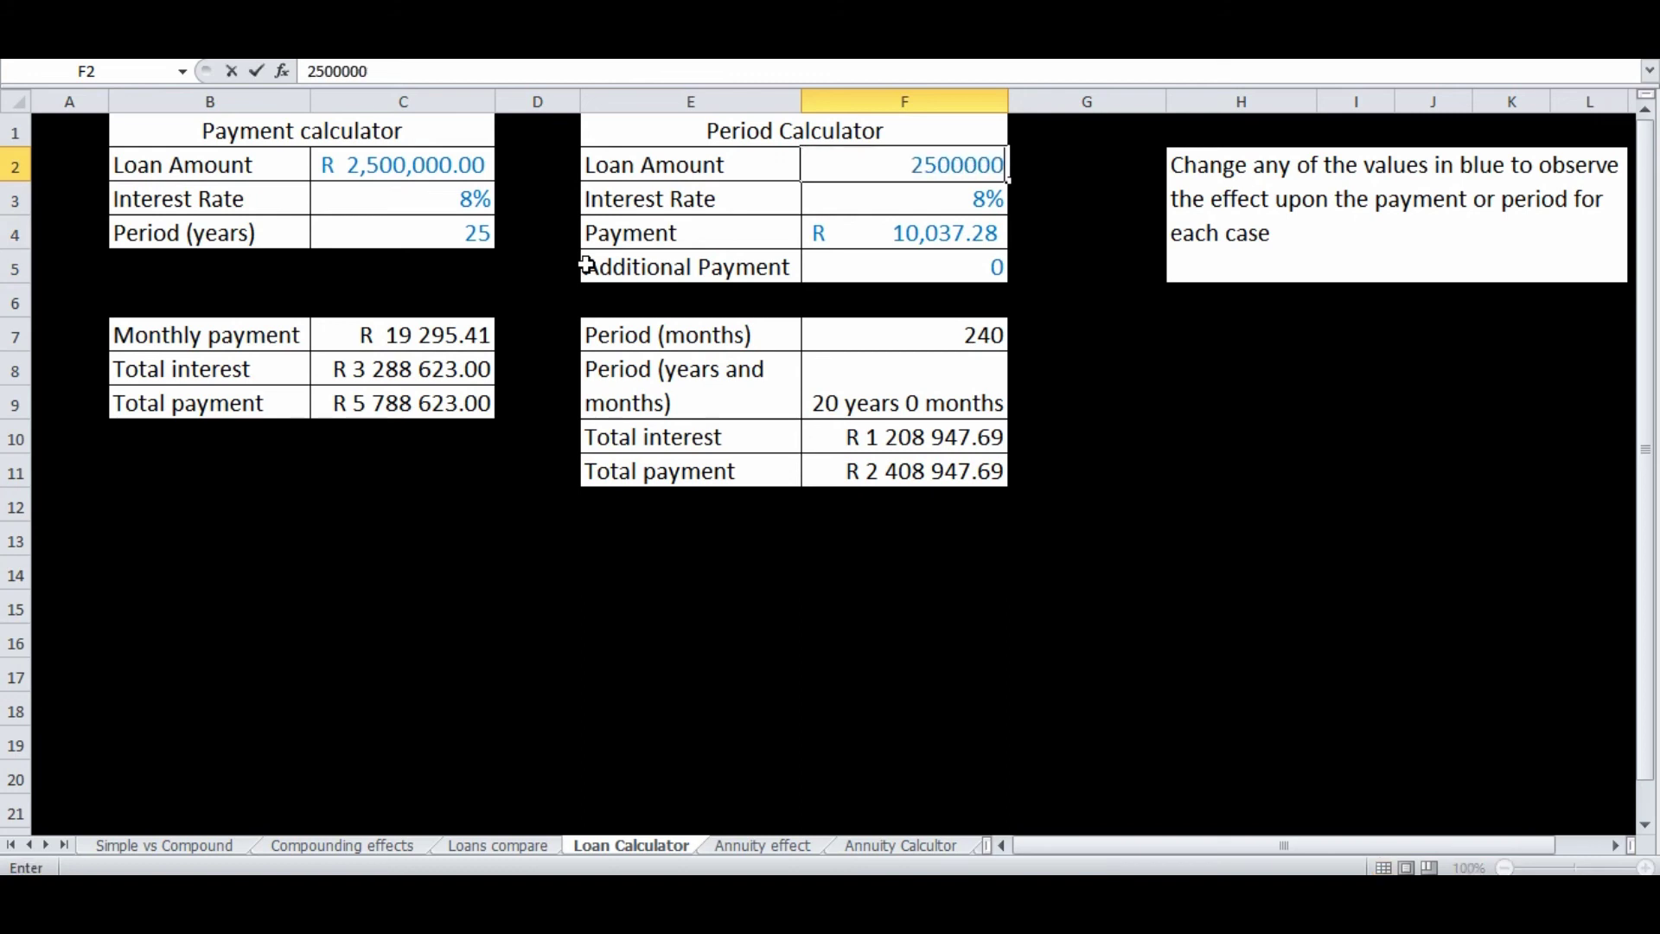
key("Return")
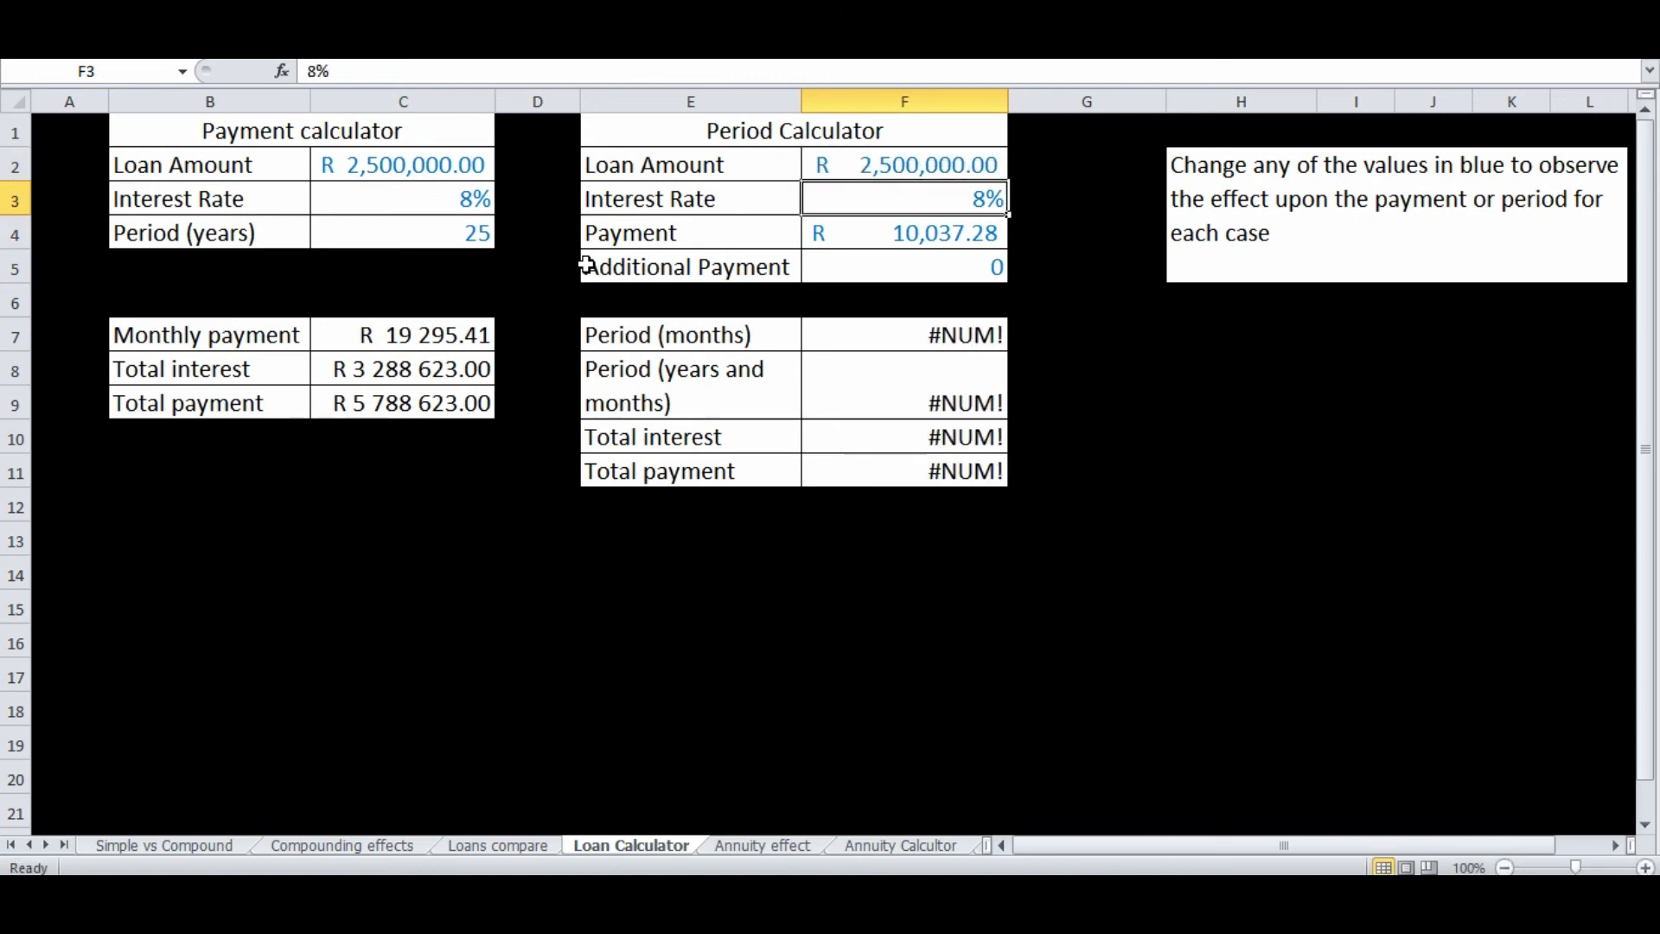
key("Return")
key("Return")
key("Return")
key("Return")
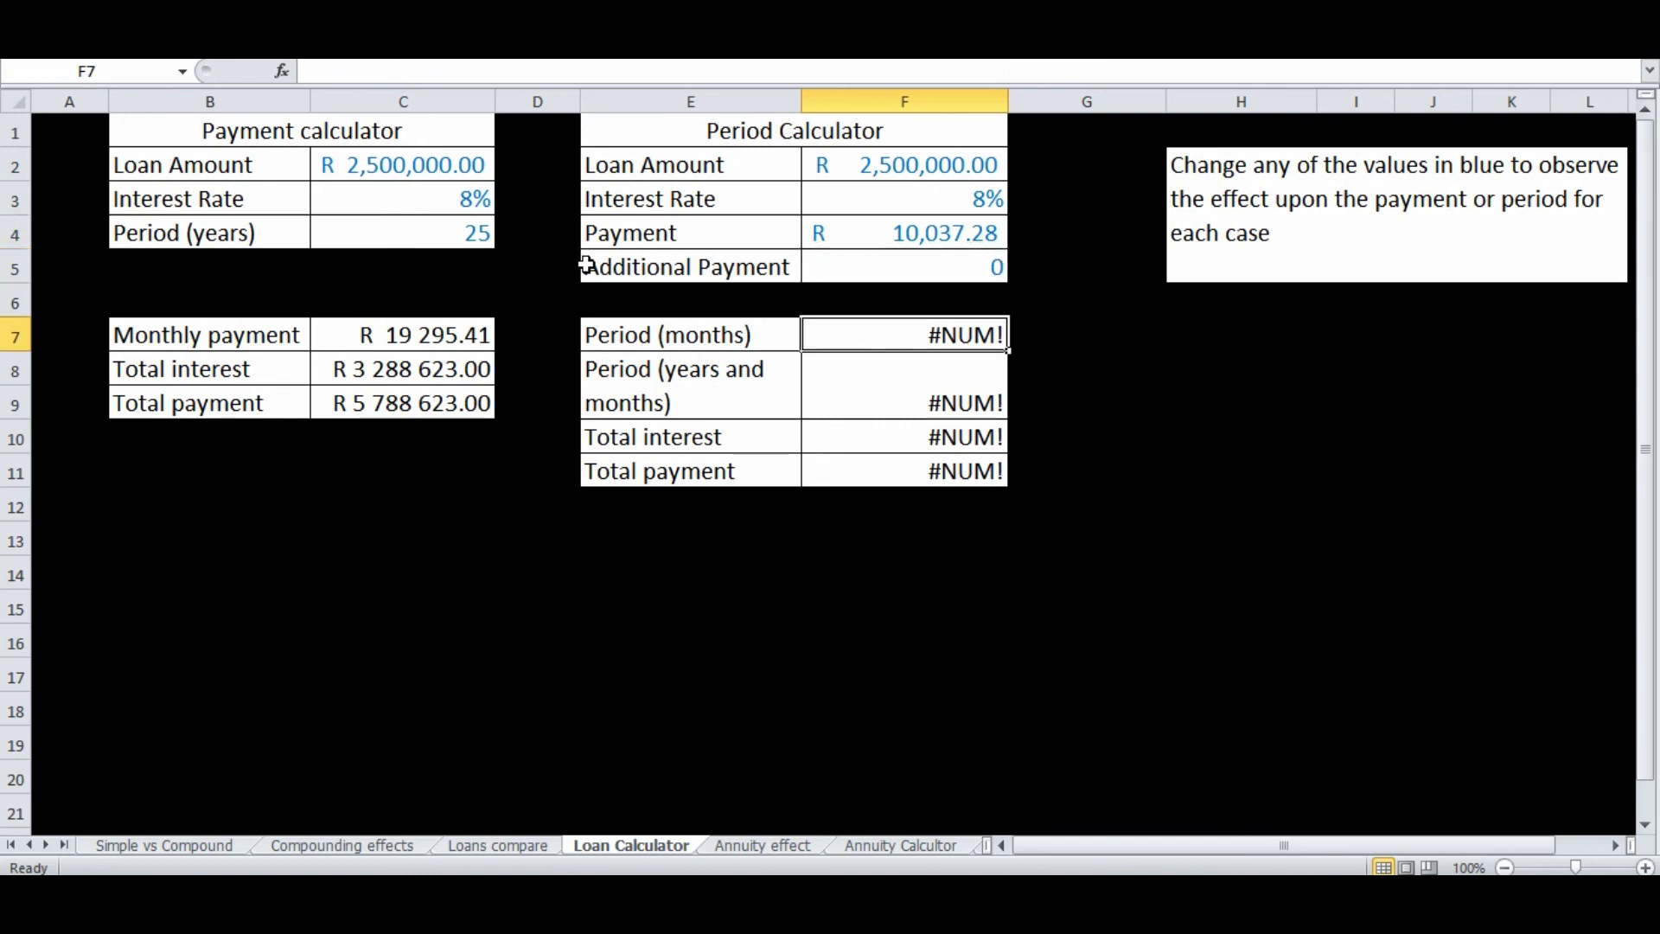
key("Down")
key("Down")
key("Down")
key("Up")
key("Up")
key("Up")
key("Up")
key("Up")
key("Up")
- Enter a 19,295.41 monthly payment and review the resulting 300-month period and totals
type("19")
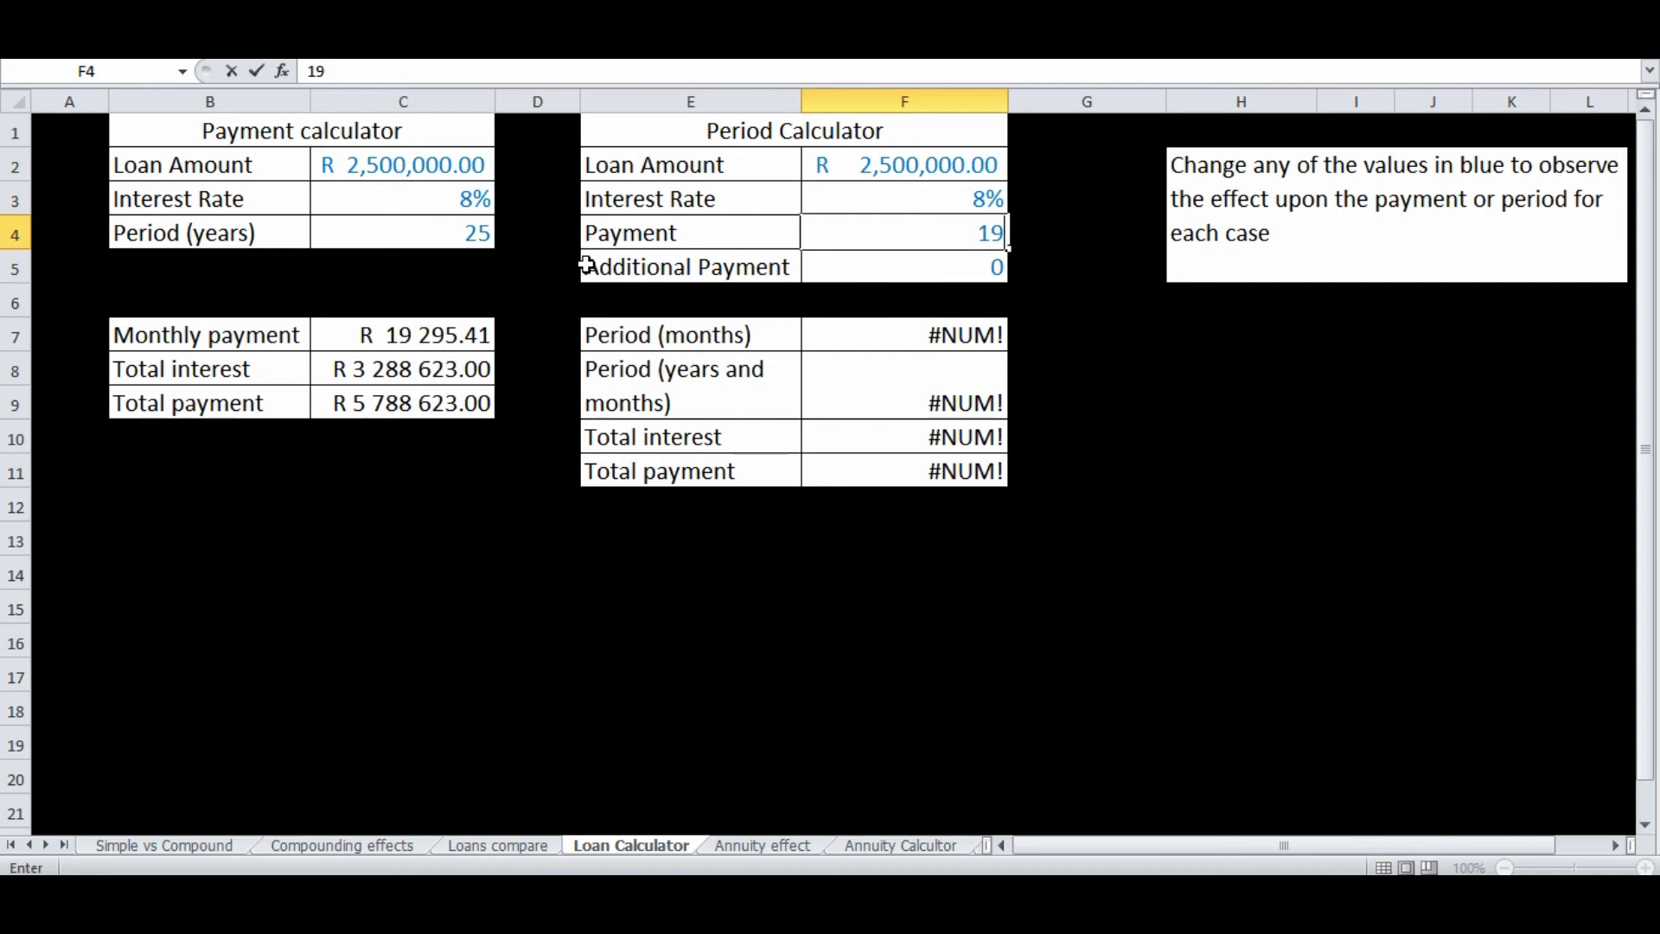
type(",295.41")
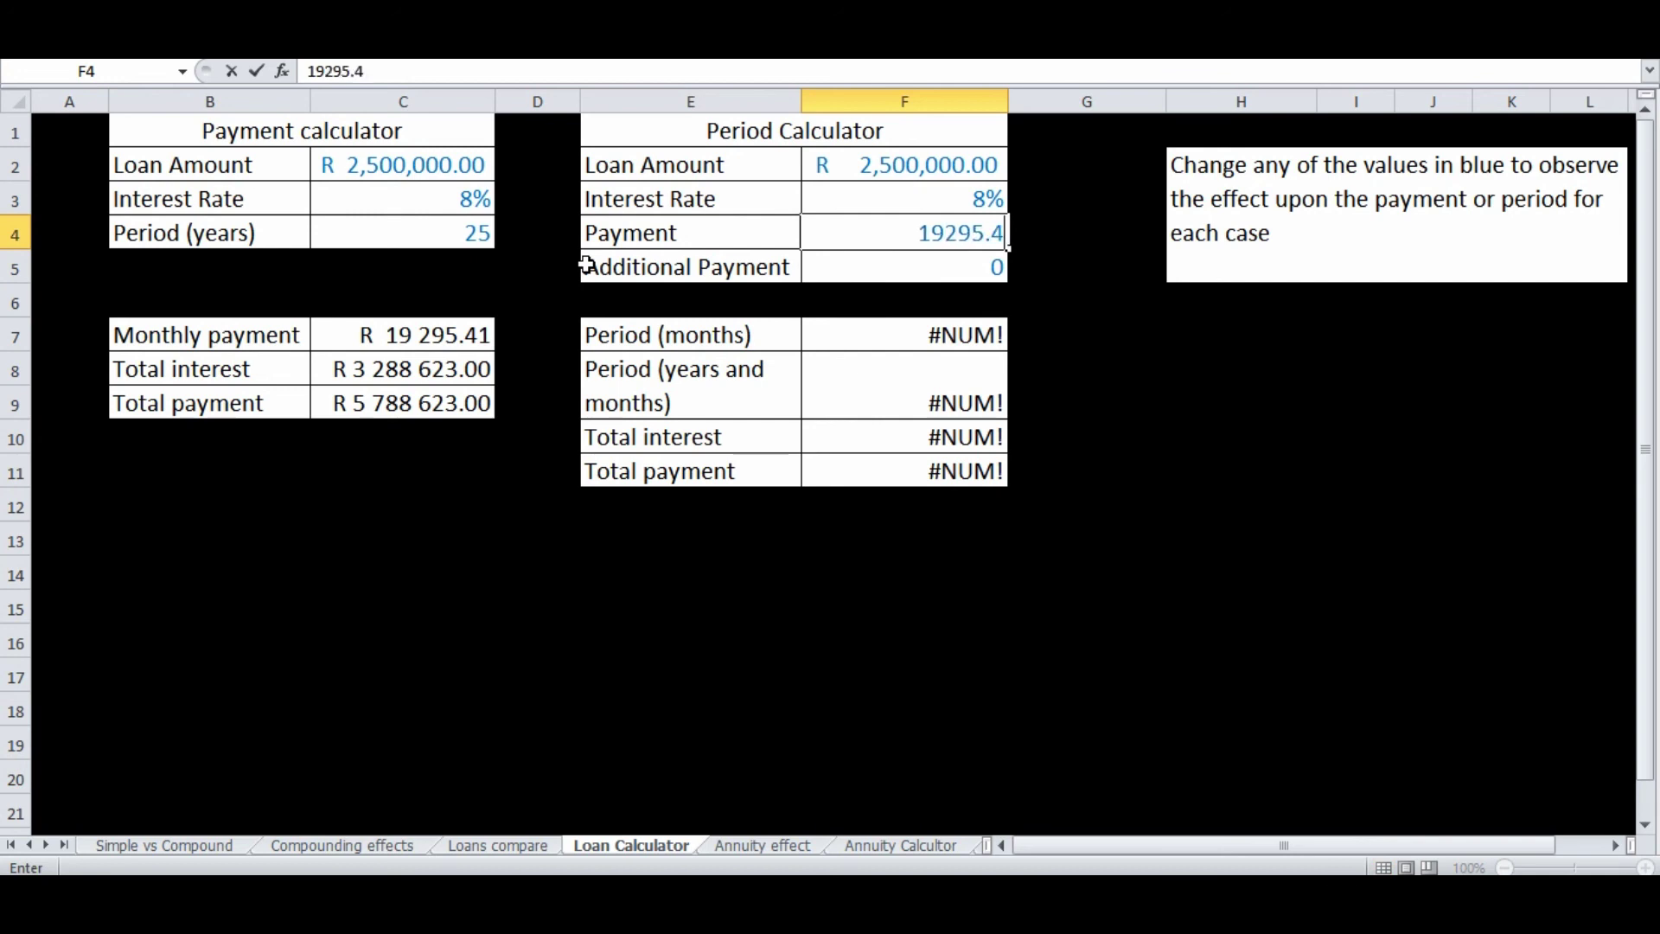
key("Return")
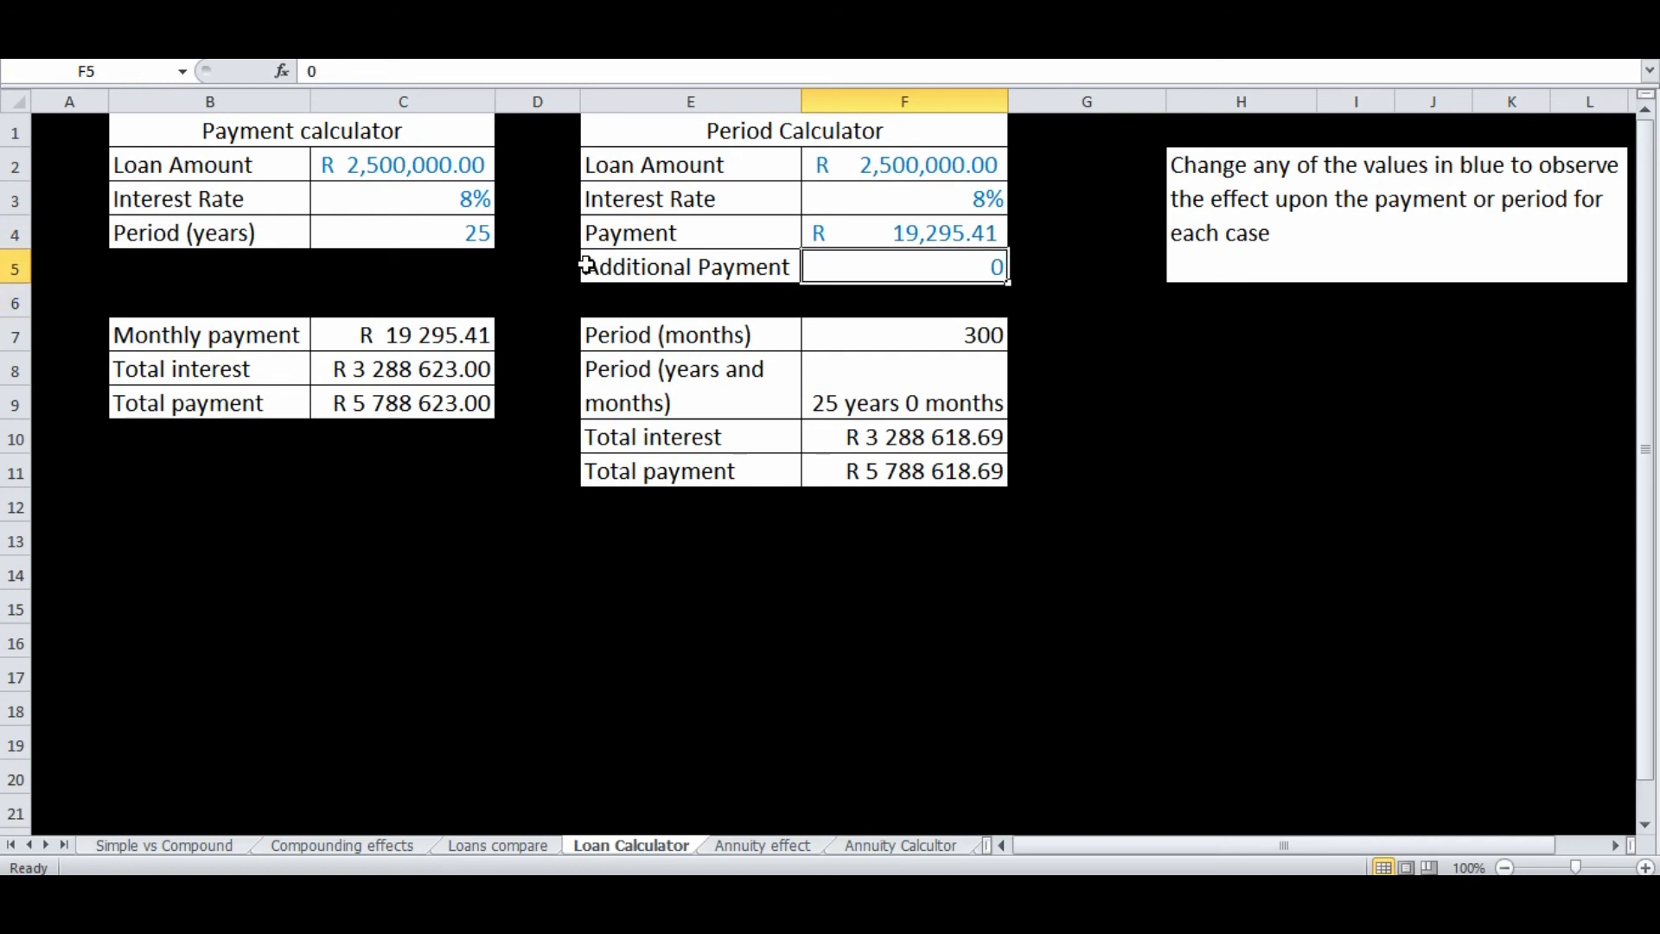
key("Down")
key("Down")
key("Down")
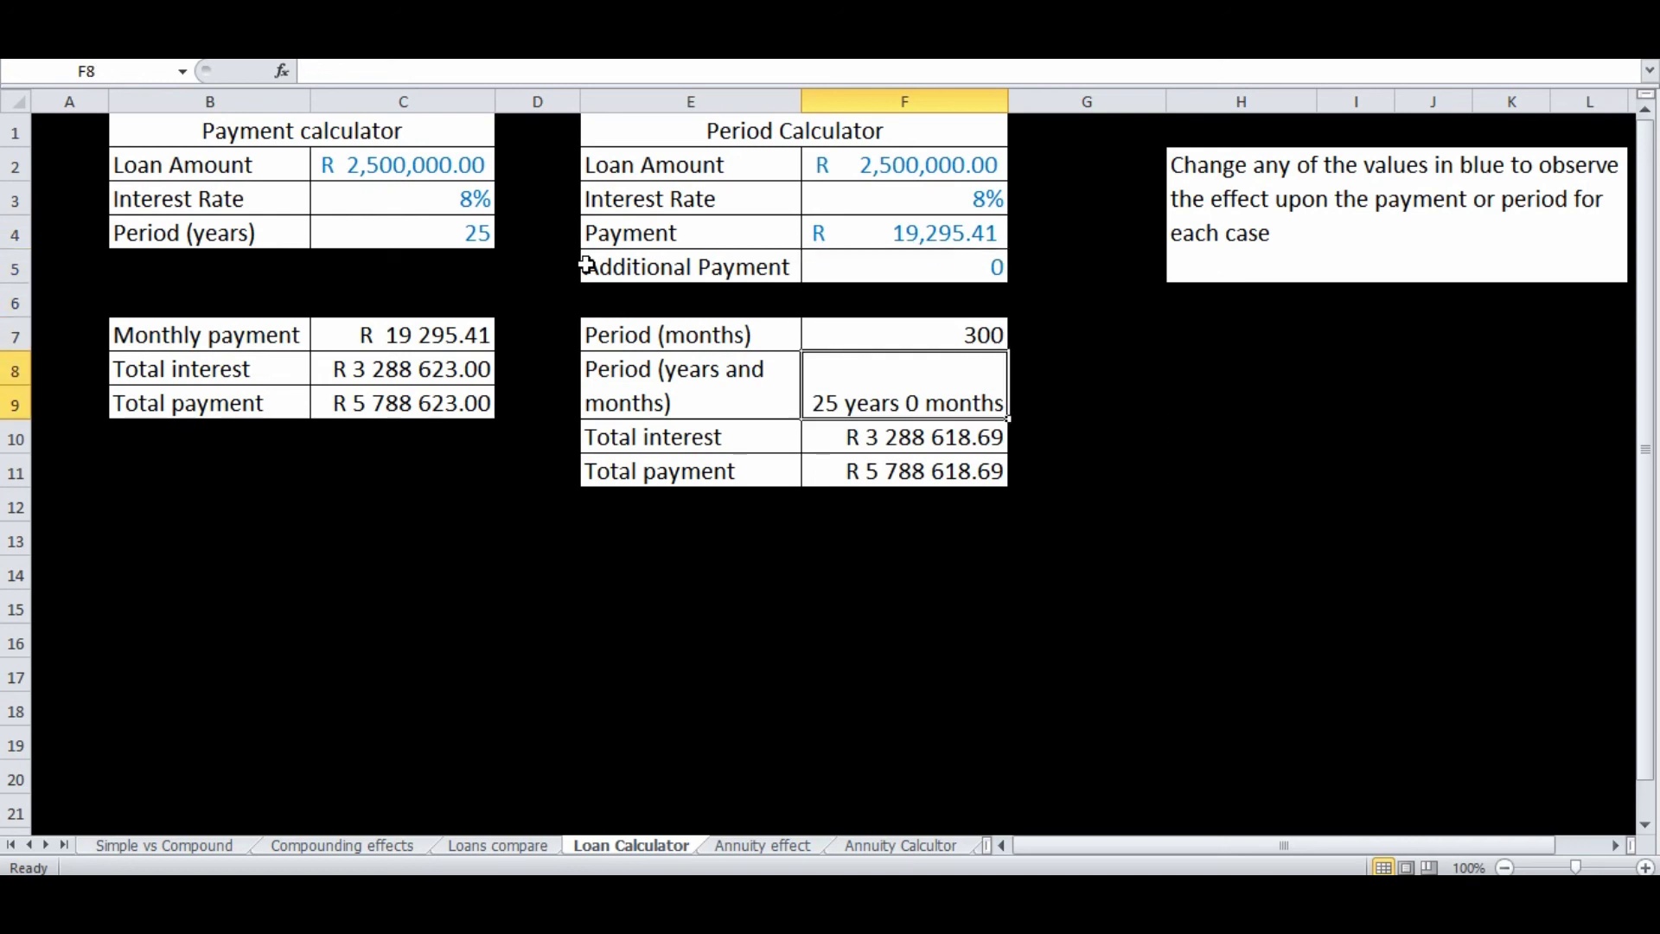
key("Down")
key("Down")
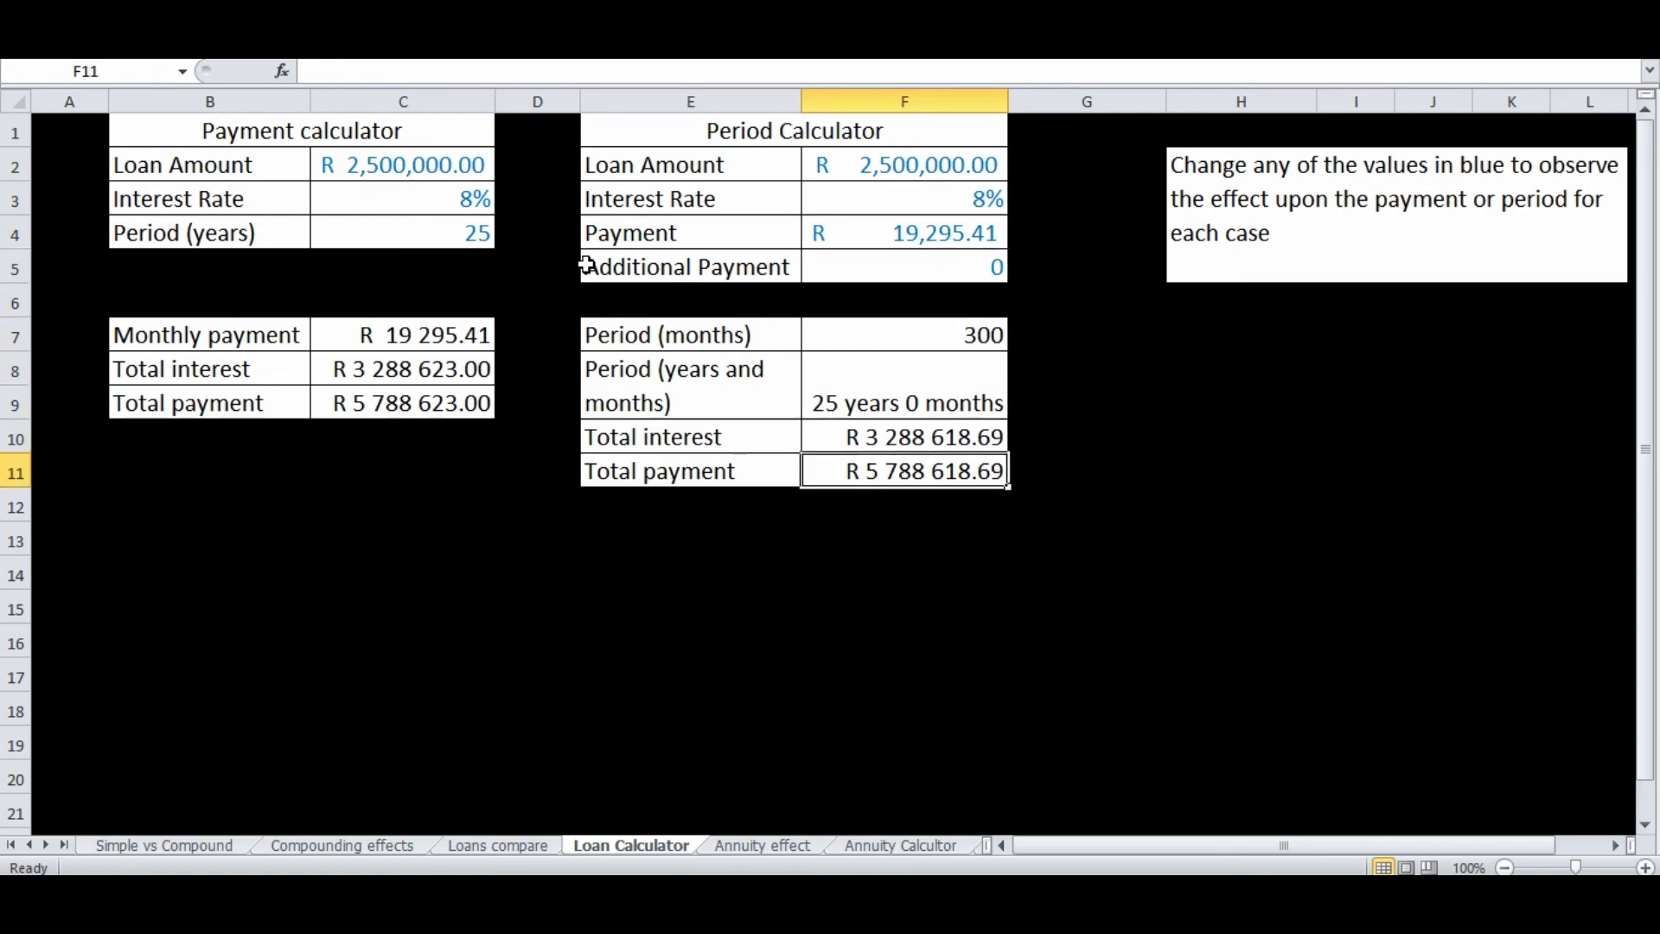
key("Up")
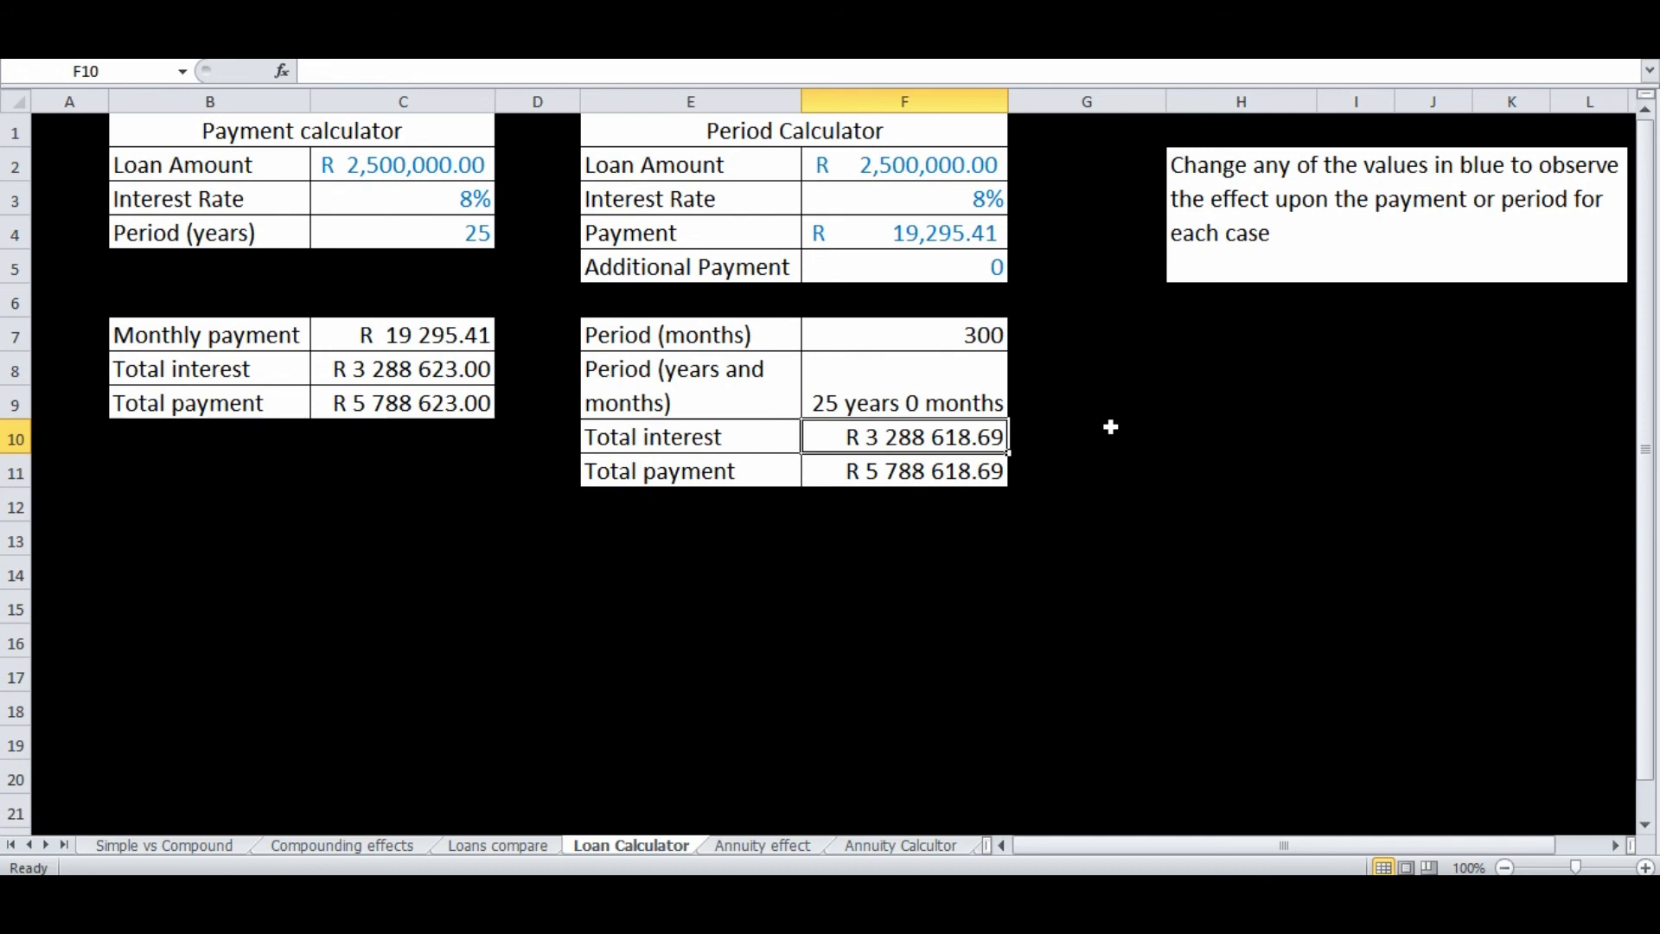
key("Up")
key("Up")
key("Up")
key("Up")
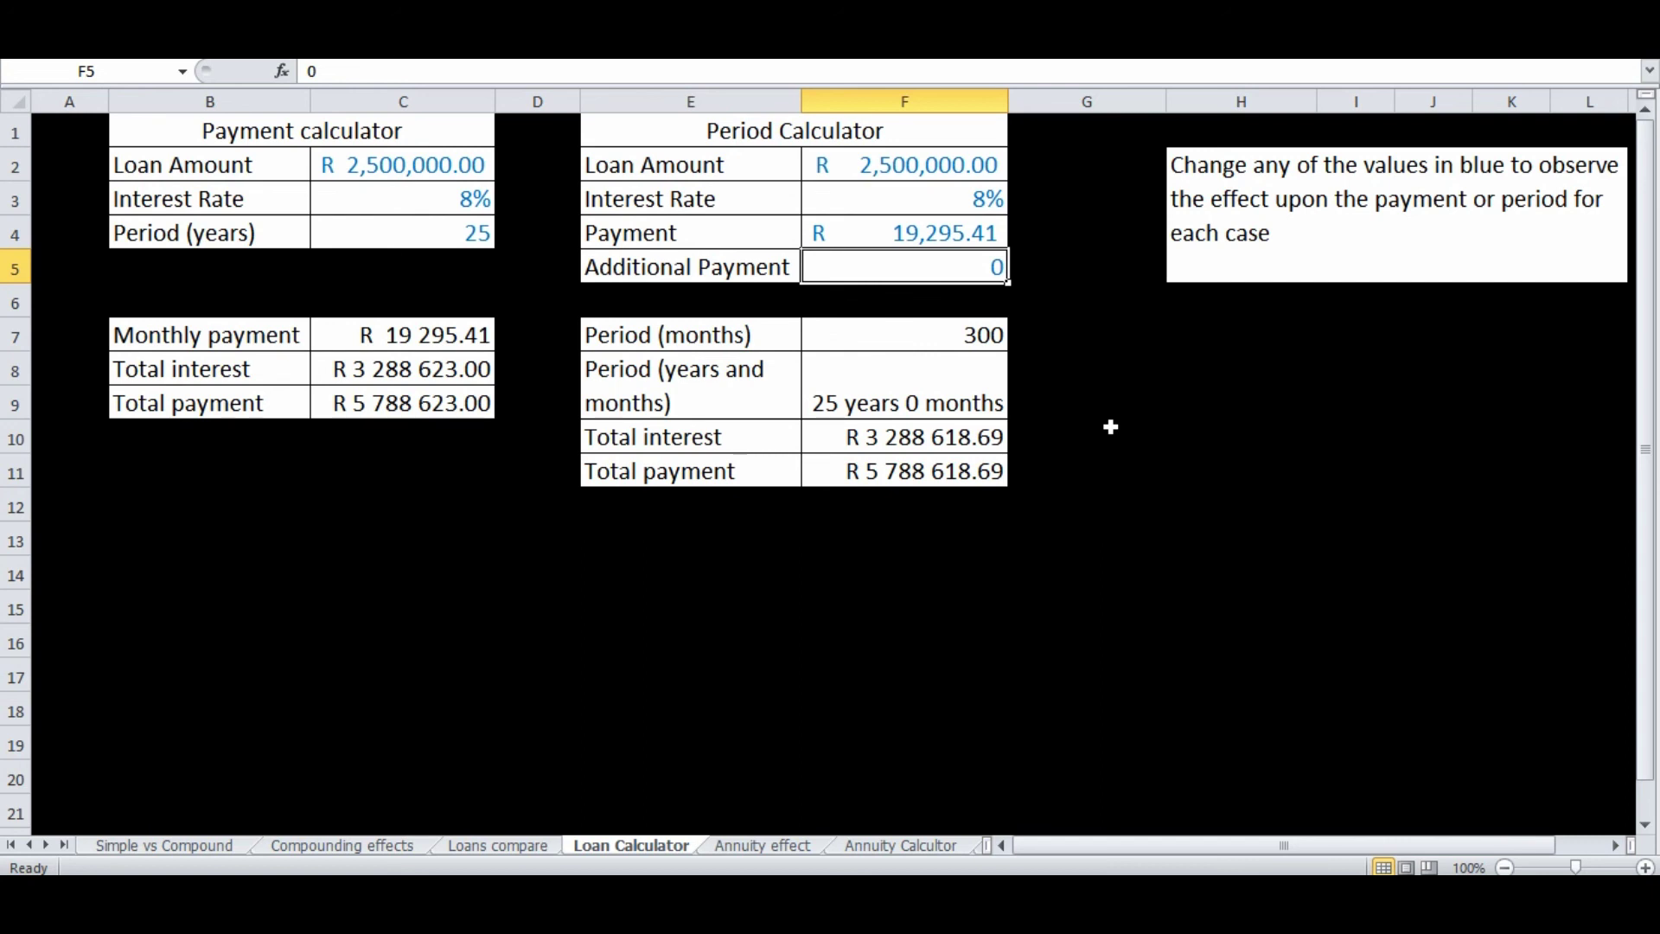
- Enter an additional payment of 500, then change it to 1500, cutting the loan to 243 months
type("500")
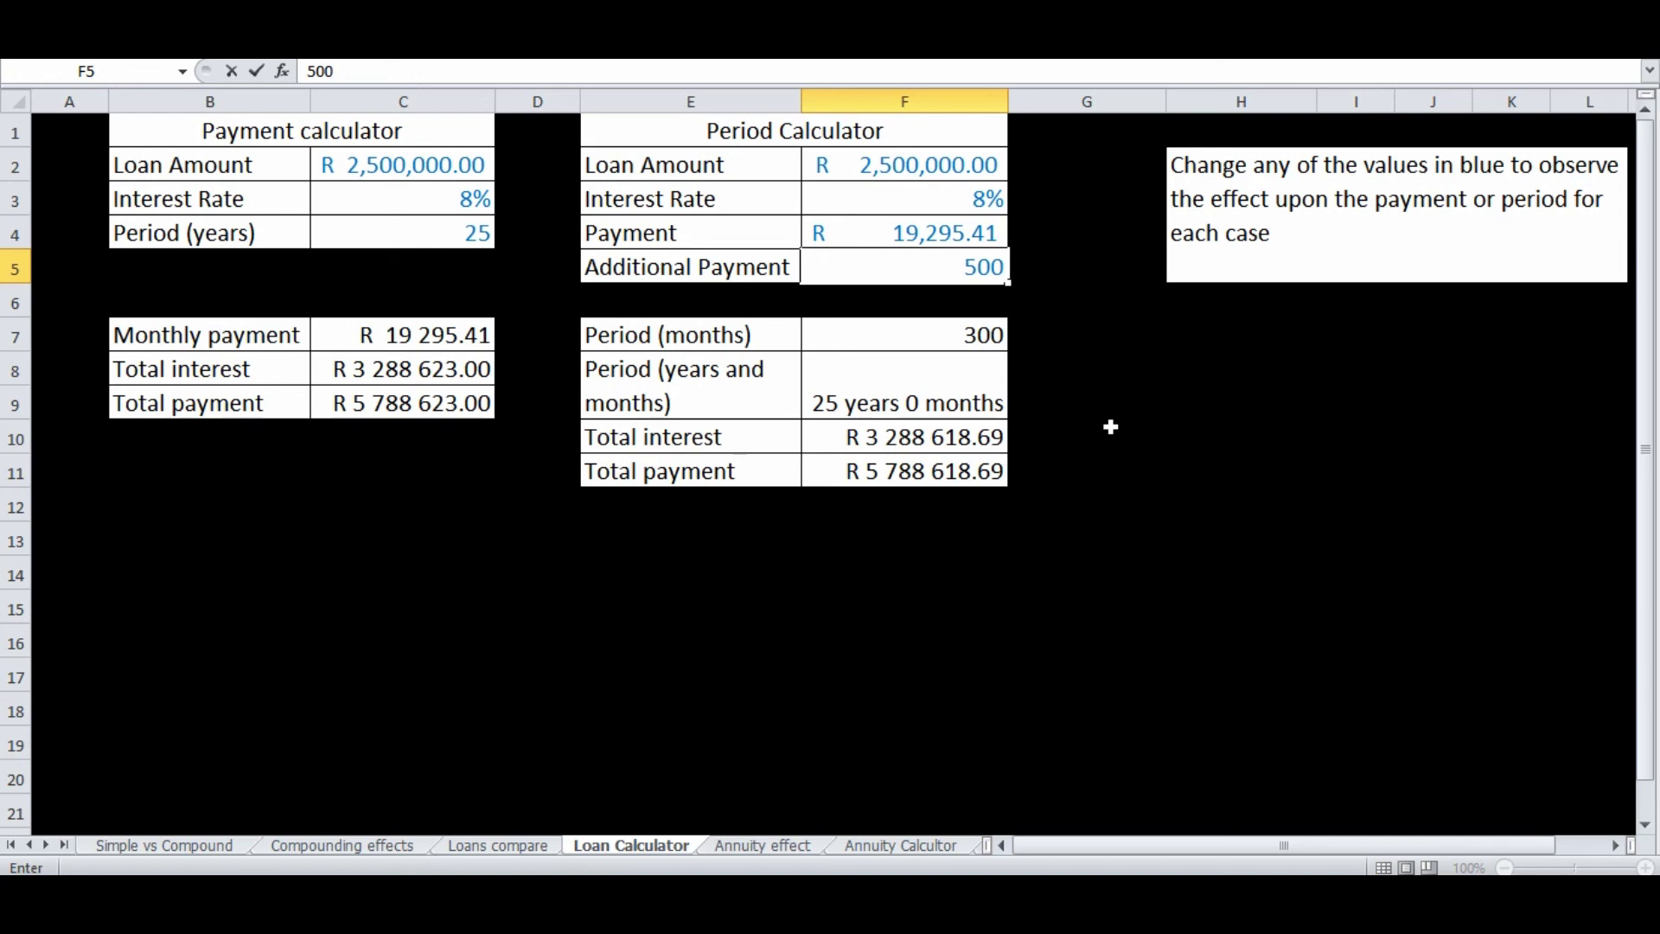
key("Return")
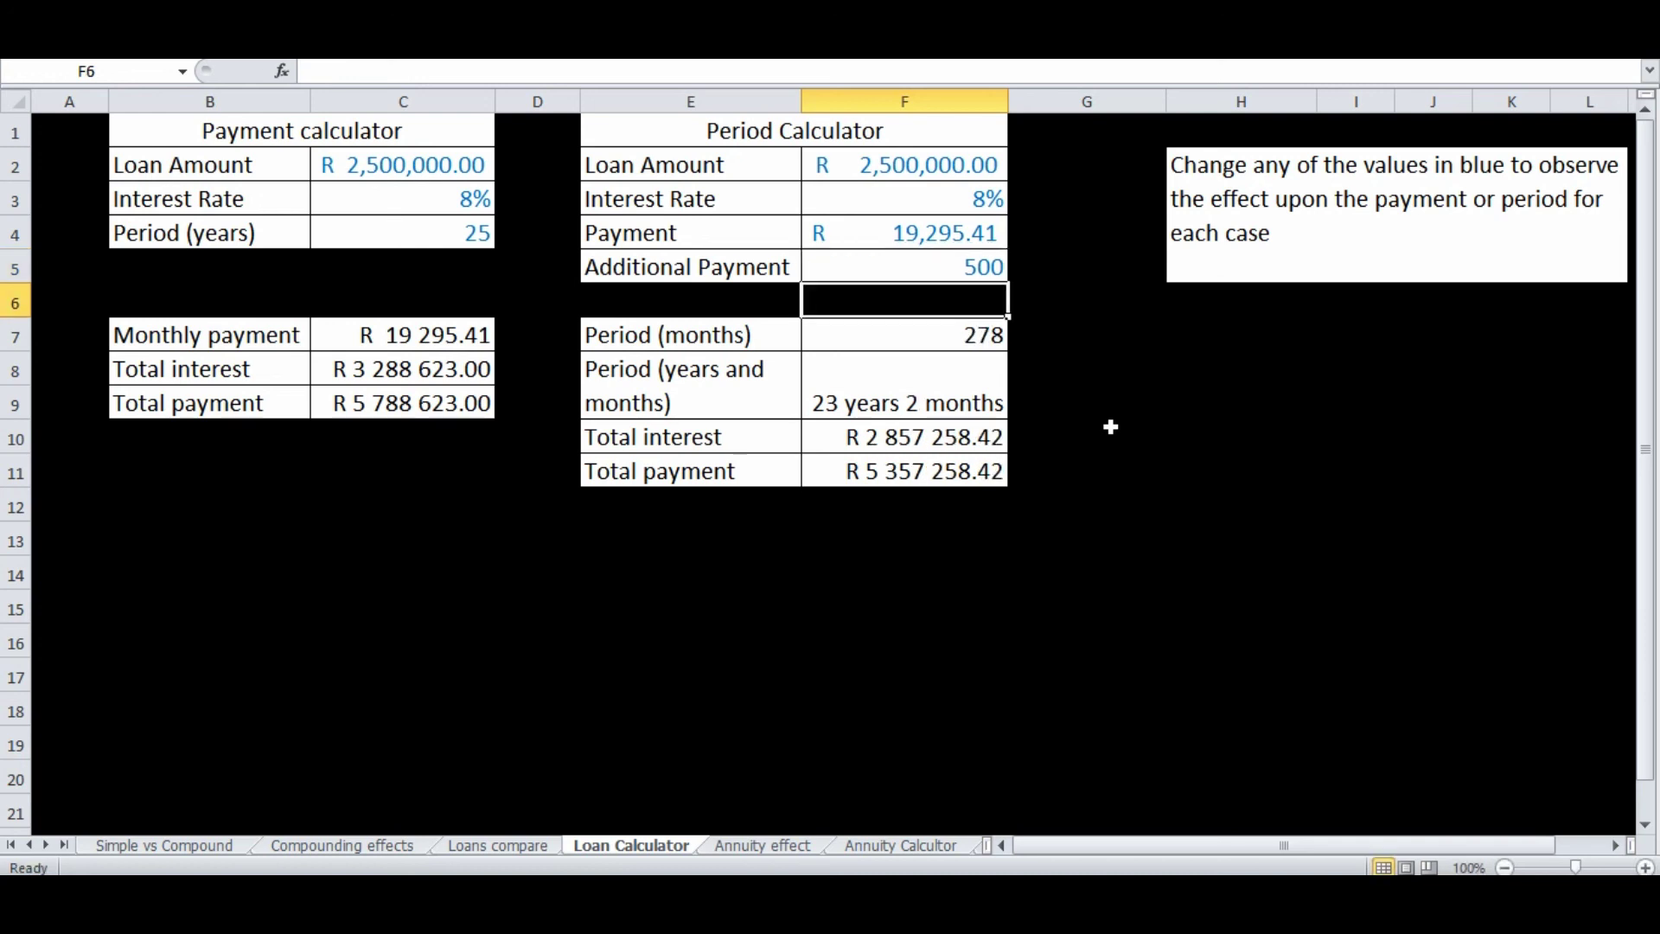
key("Up")
type("1500")
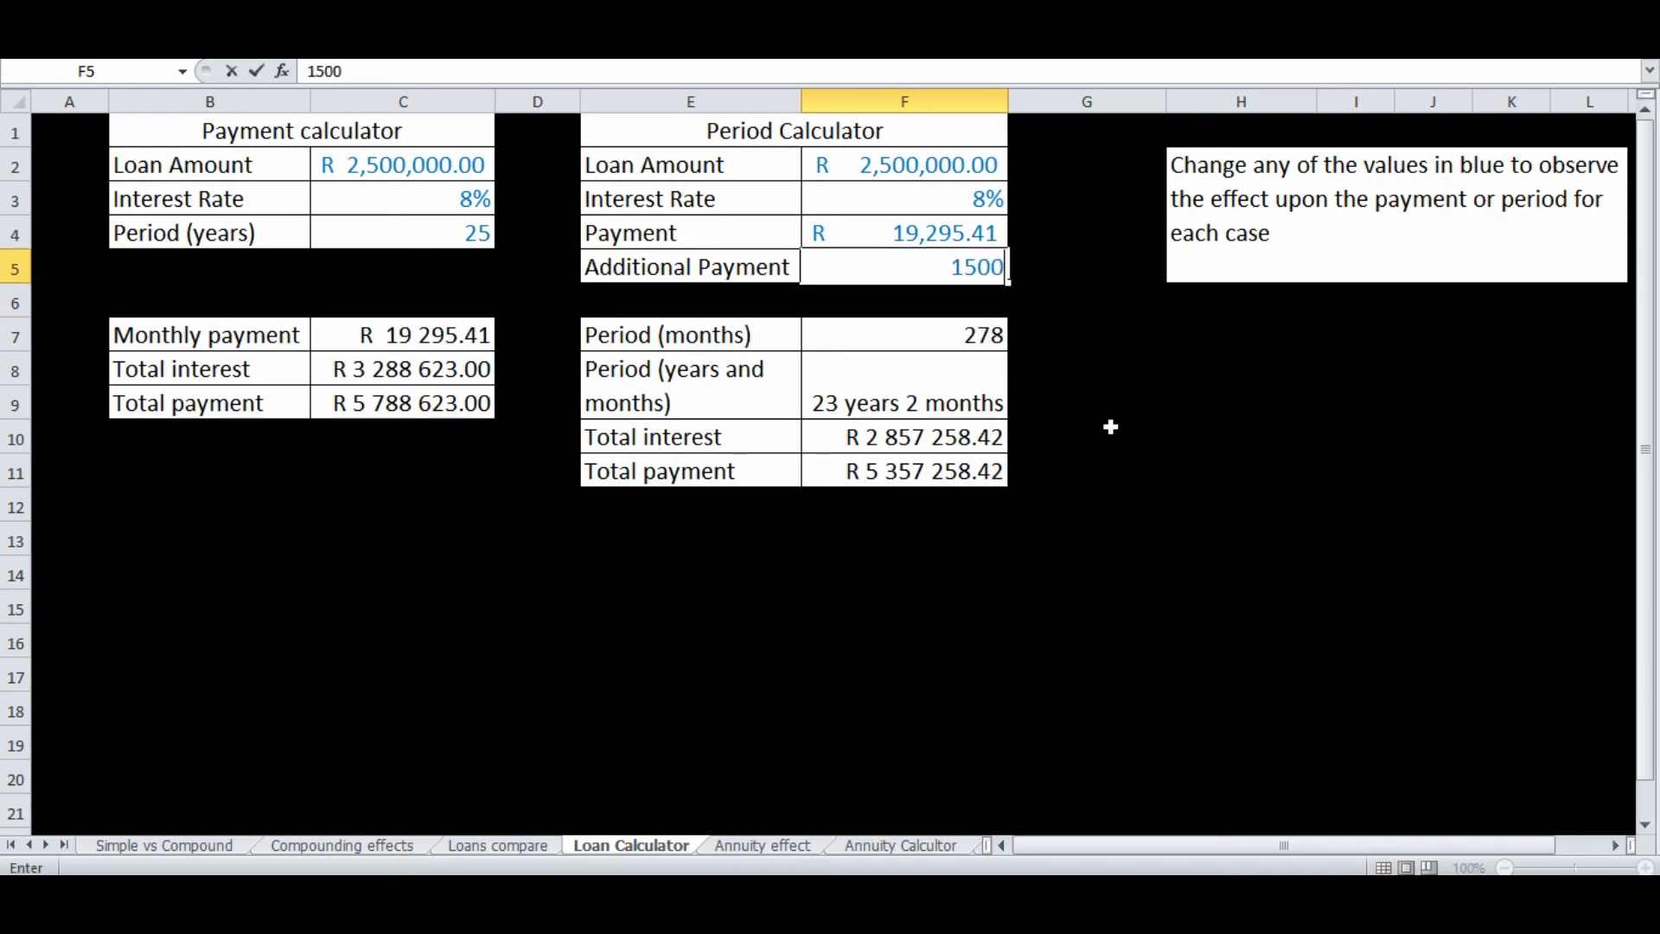
key("Return")
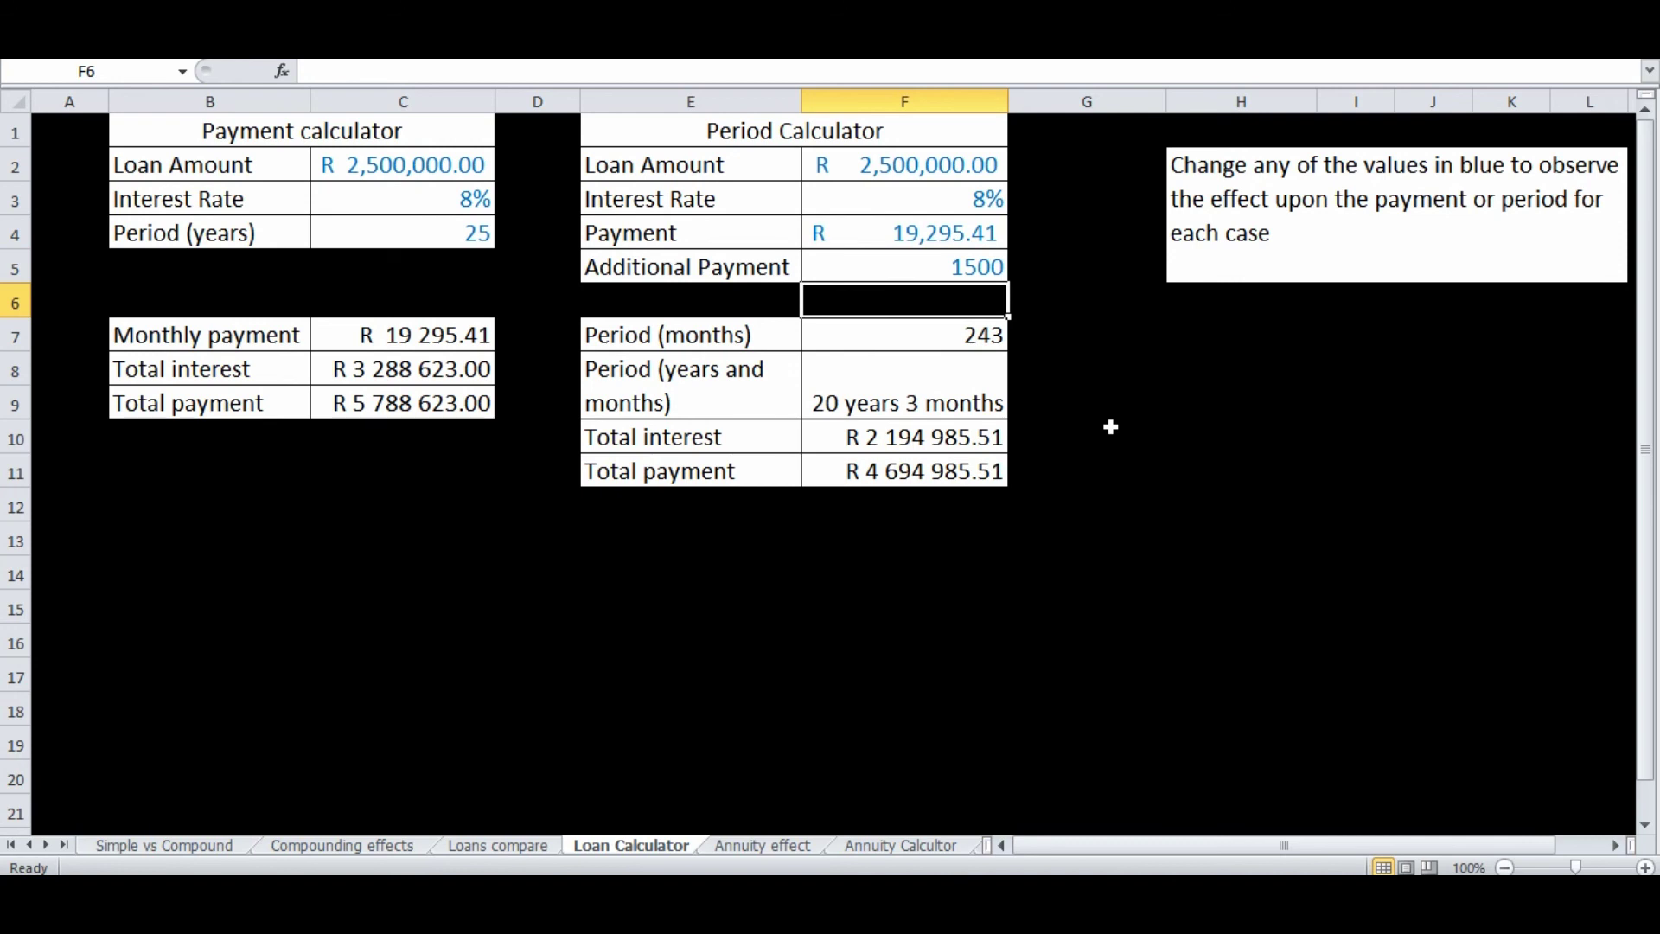
key("Up")
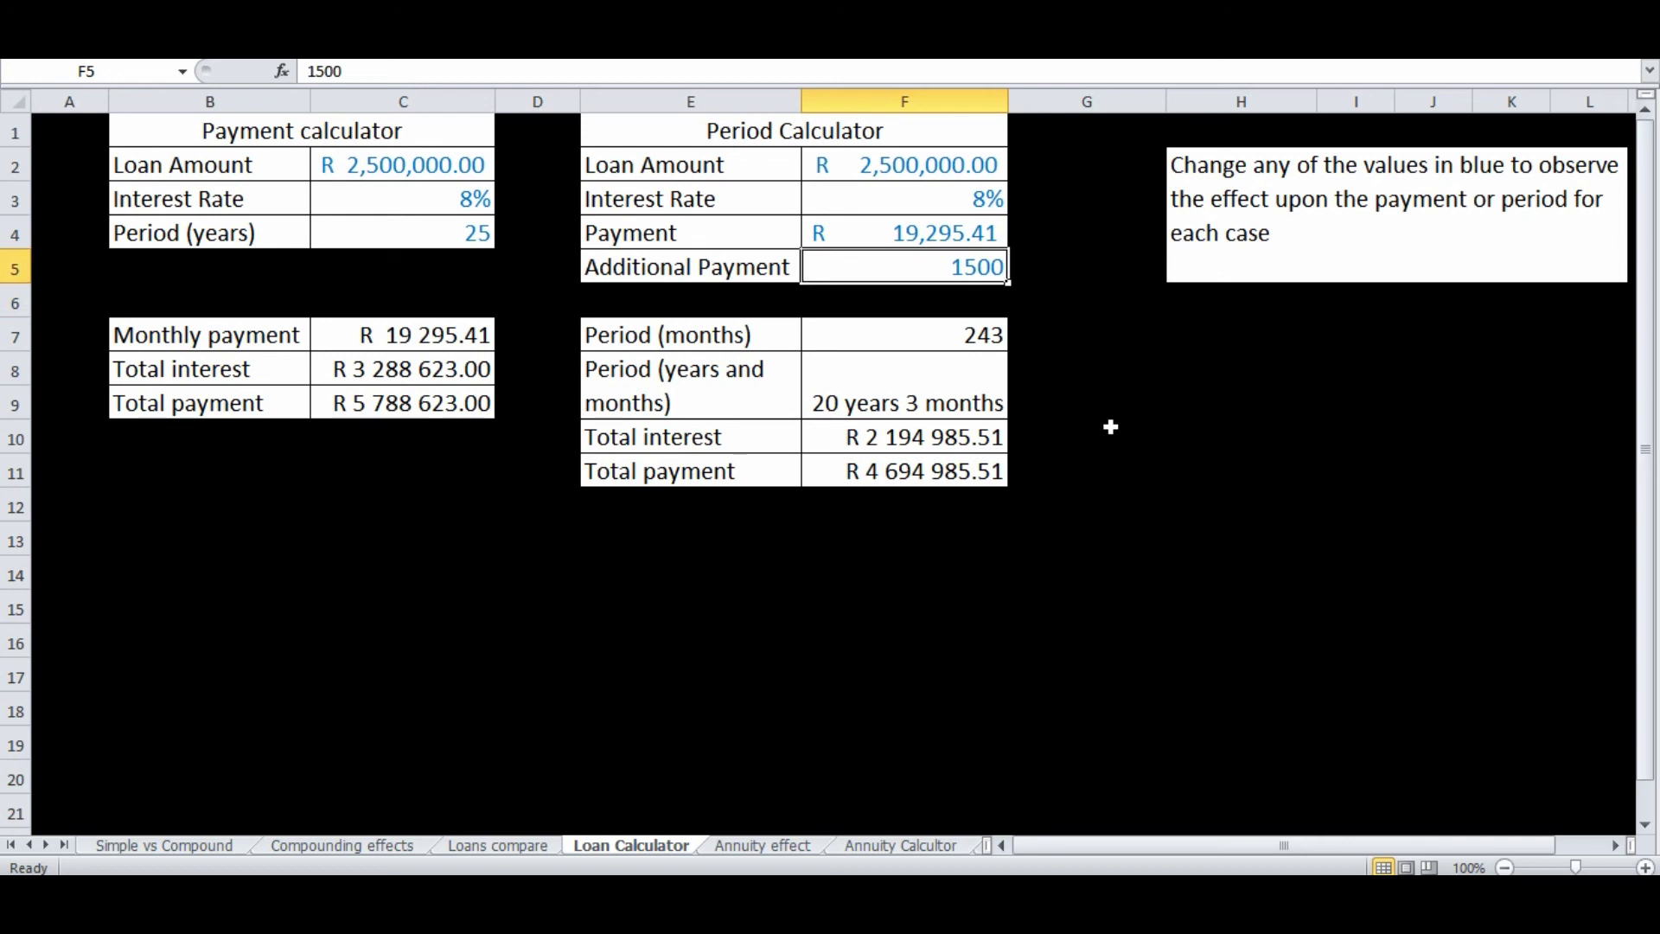